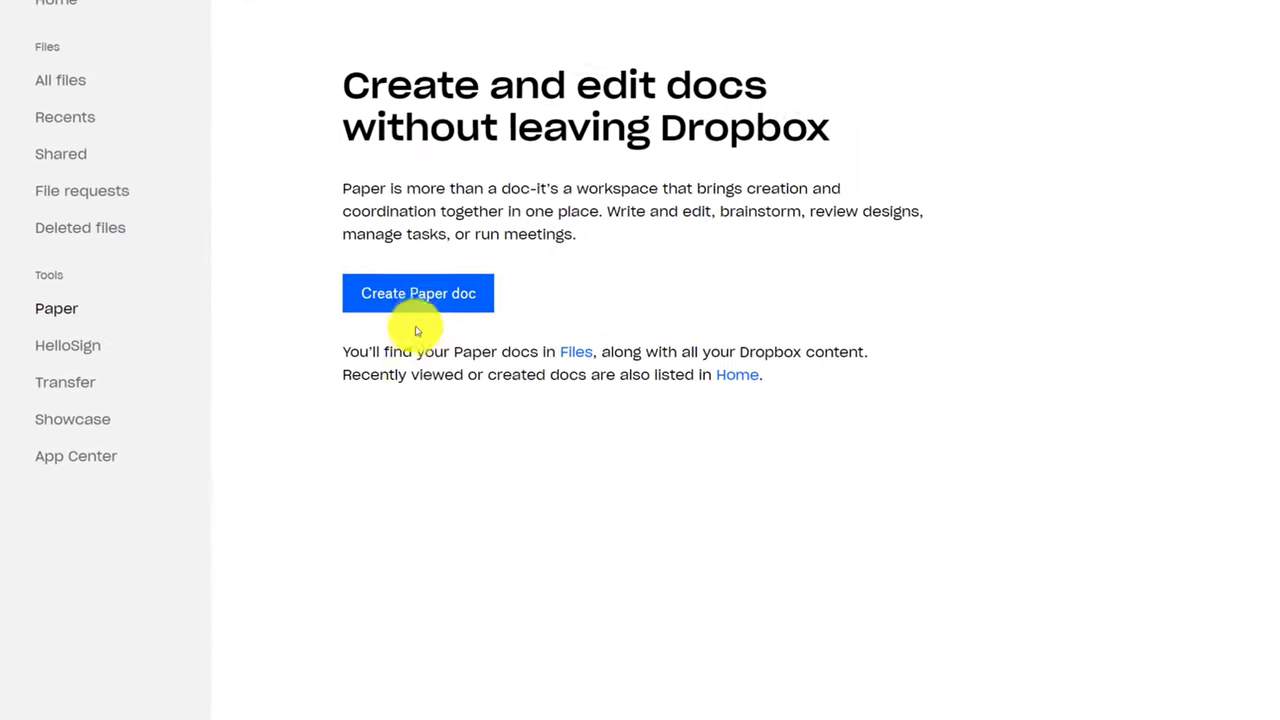
# Step: Create a Paper doc titled "Marketing Collaboration Team Space" with the body text "Lets Create YouTube Marketing Video for our flagman product"
pyautogui.click(452, 307)
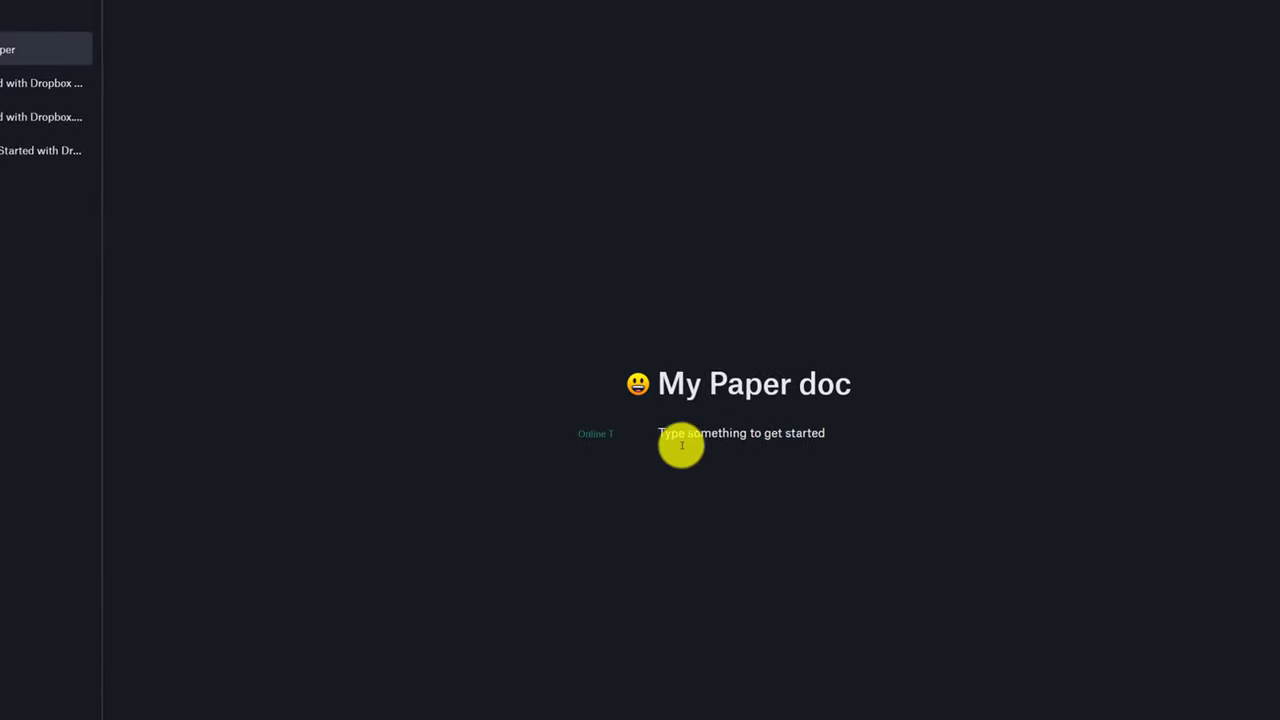
pyautogui.doubleClick(627, 355)
pyautogui.hotkey('ctrl', 'a')
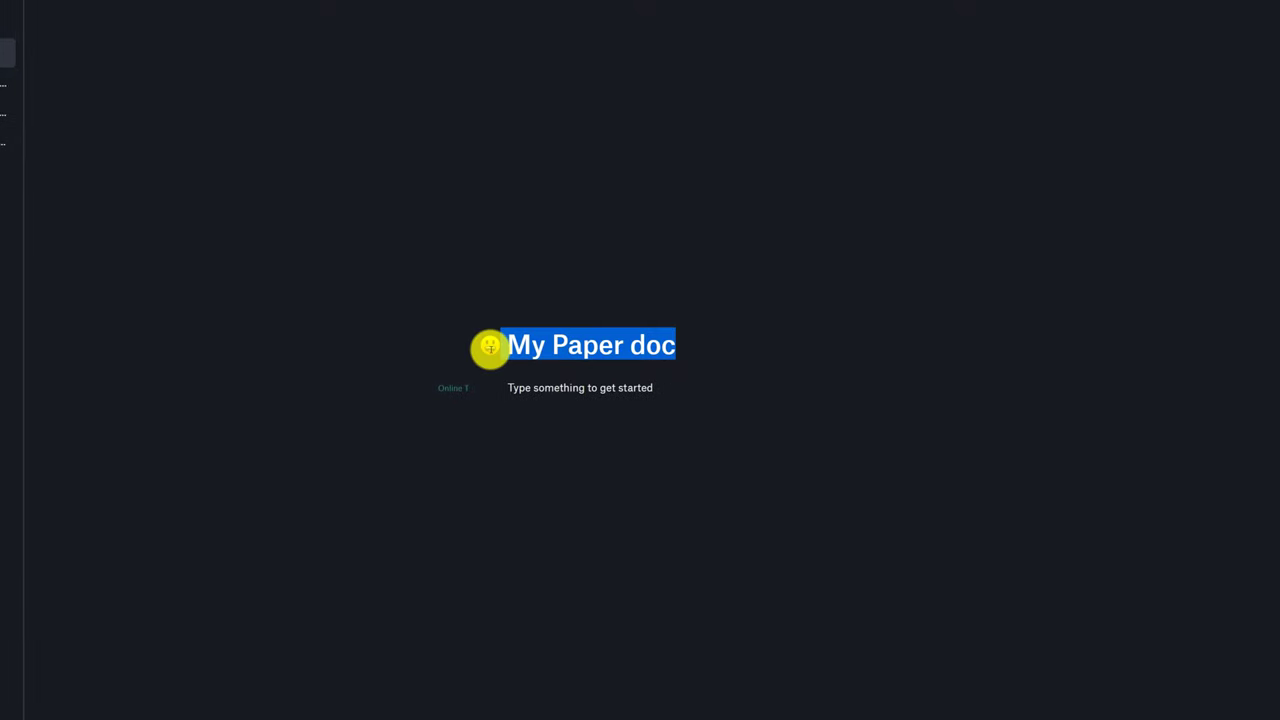
pyautogui.write('Marketing Collaboaration Team Space')
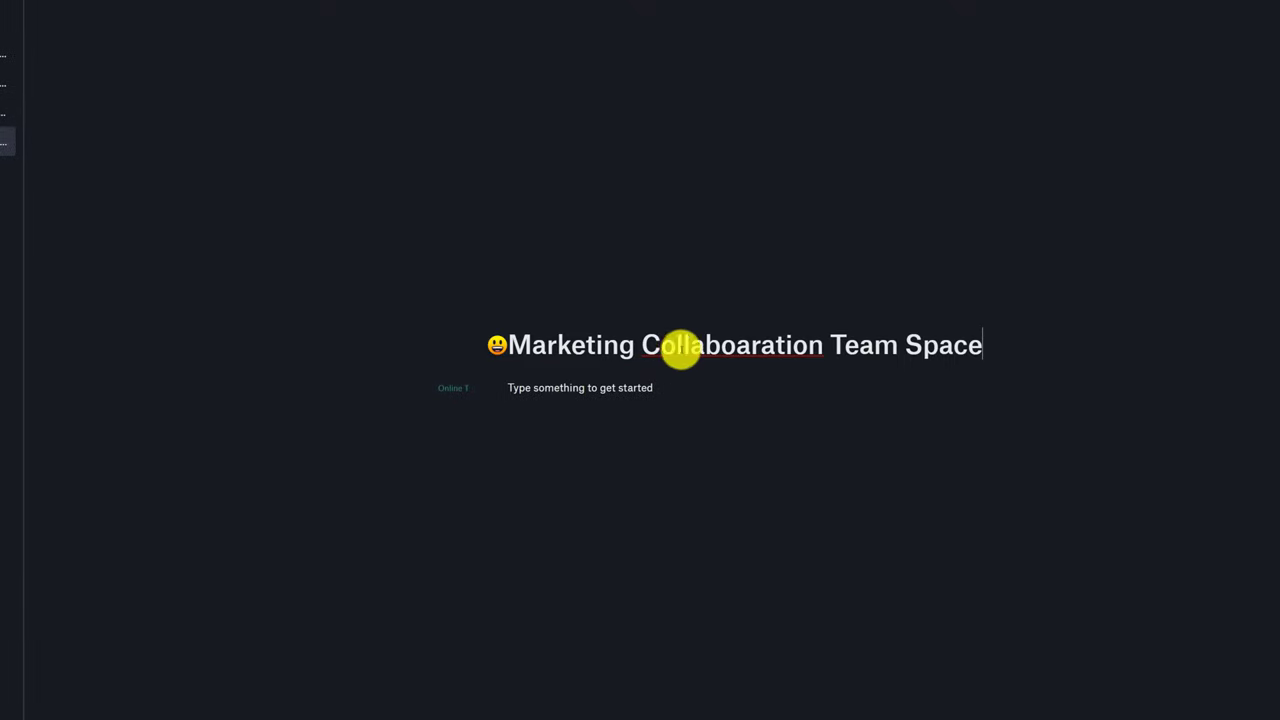
pyautogui.rightClick(741, 346)
pyautogui.click(782, 358)
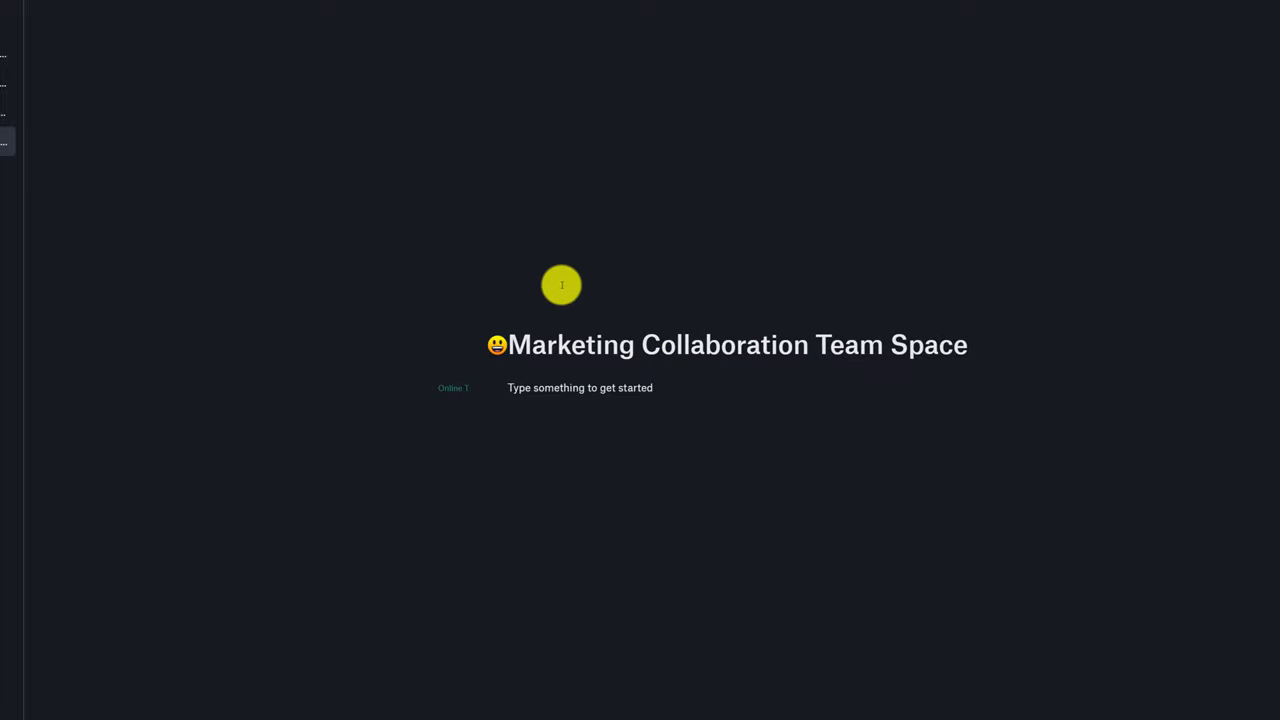
pyautogui.moveTo(628, 378); pyautogui.dragTo(444, 379)
pyautogui.write('Lets Create YouTube Marketing Video for our flagman product')
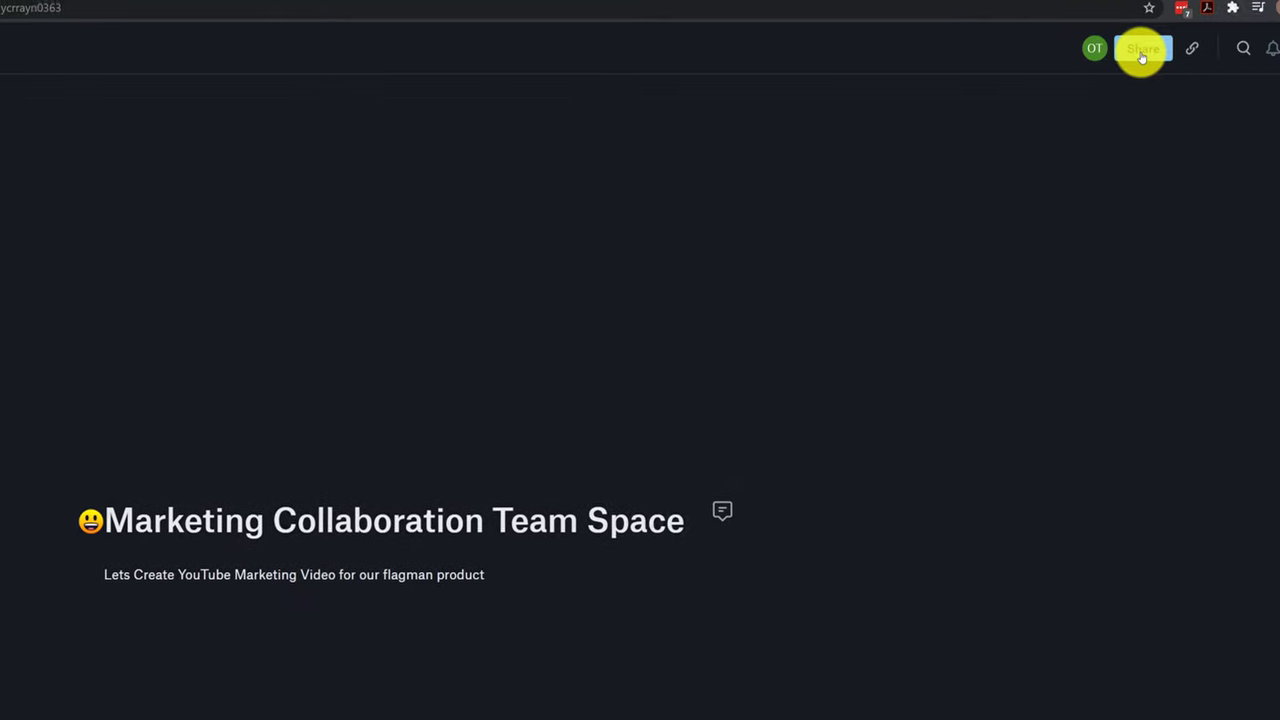
# Step: Share the doc with a team member's e-mail address, with edit access and the message "Please join us to Create YouTube Marketing Video for our flagman product"
pyautogui.click(1147, 47)
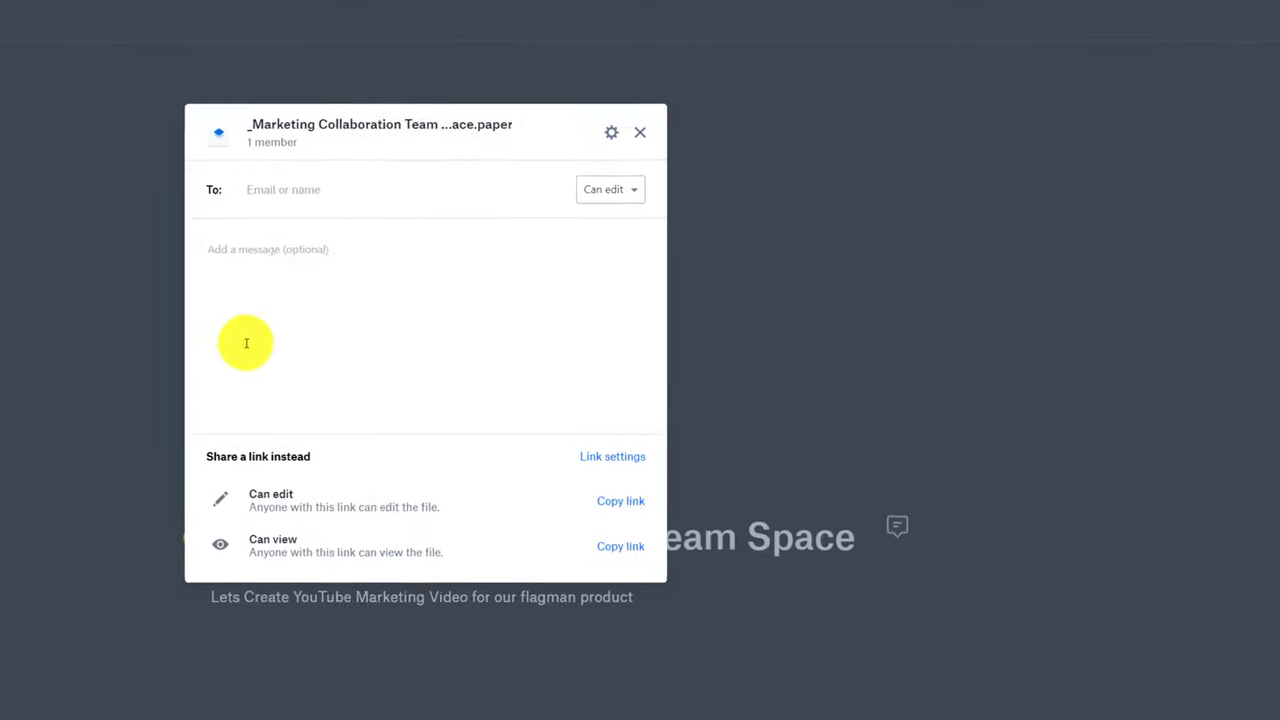
pyautogui.click(284, 189)
pyautogui.write('team.member@companyname.com')
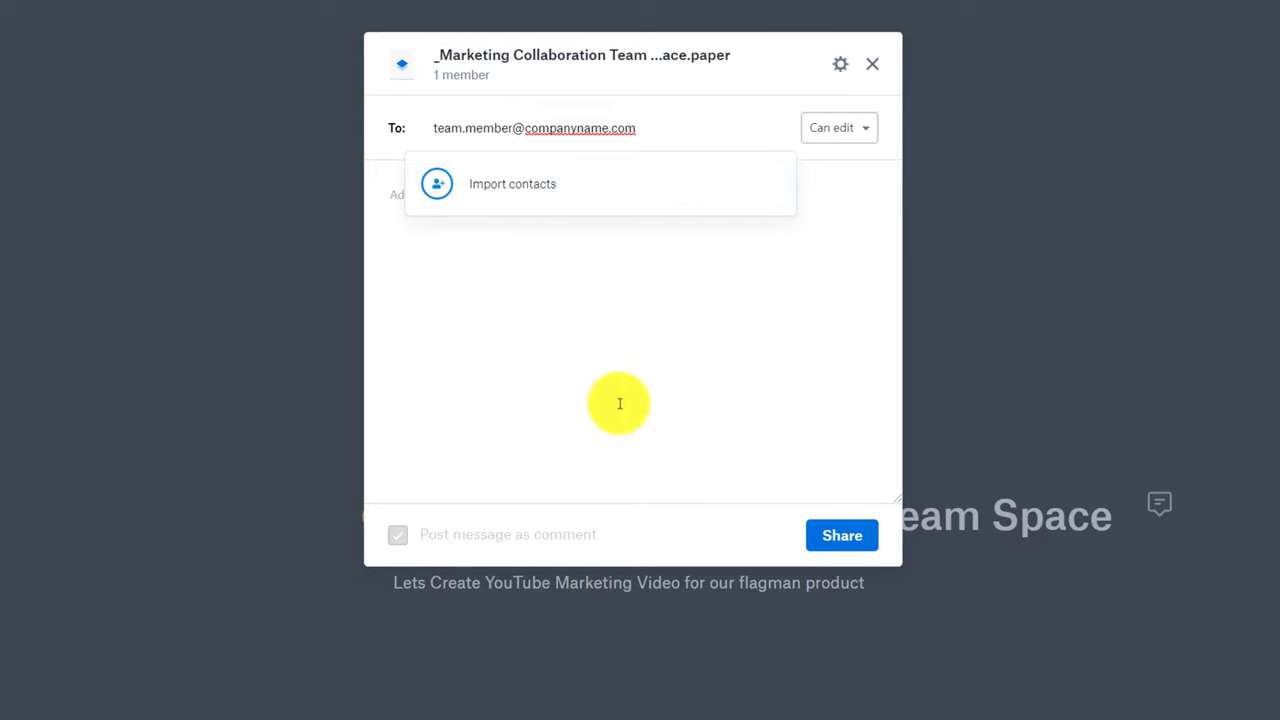
pyautogui.click(677, 342)
pyautogui.click(845, 130)
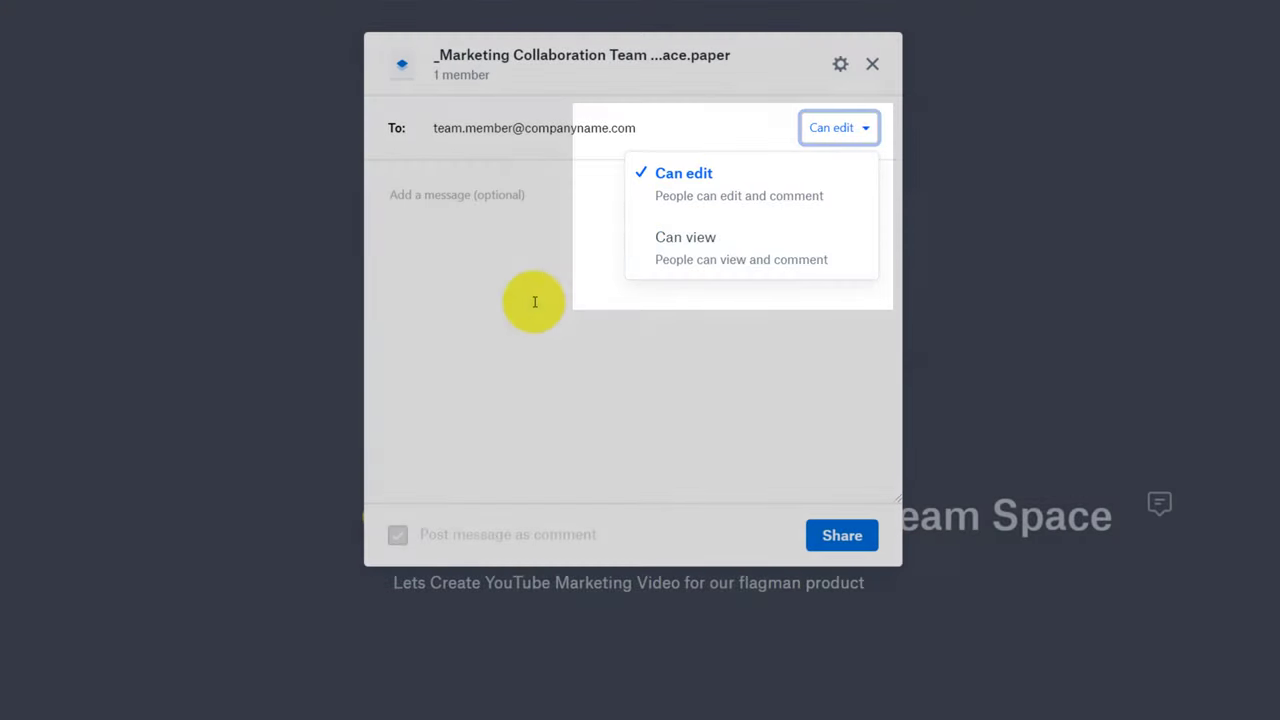
pyautogui.click(535, 302)
pyautogui.write('Please join us to Create YouTube Marketing Video for our flagman product')
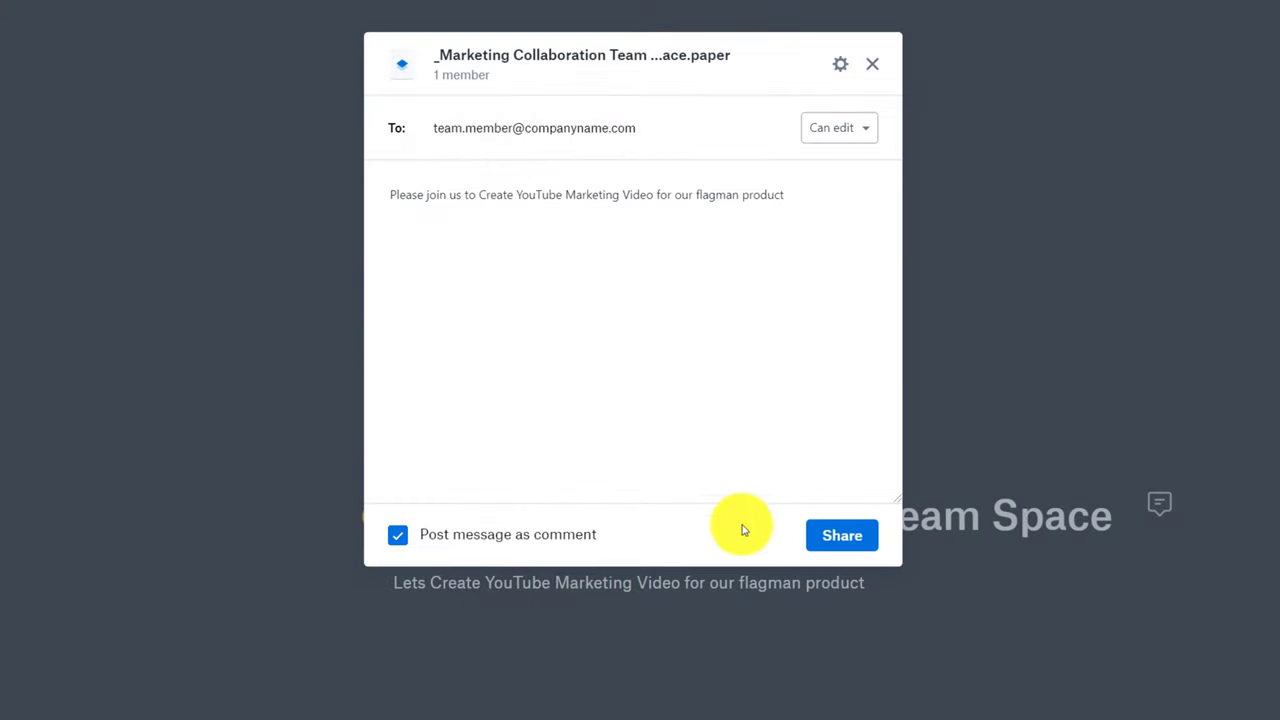
pyautogui.click(846, 538)
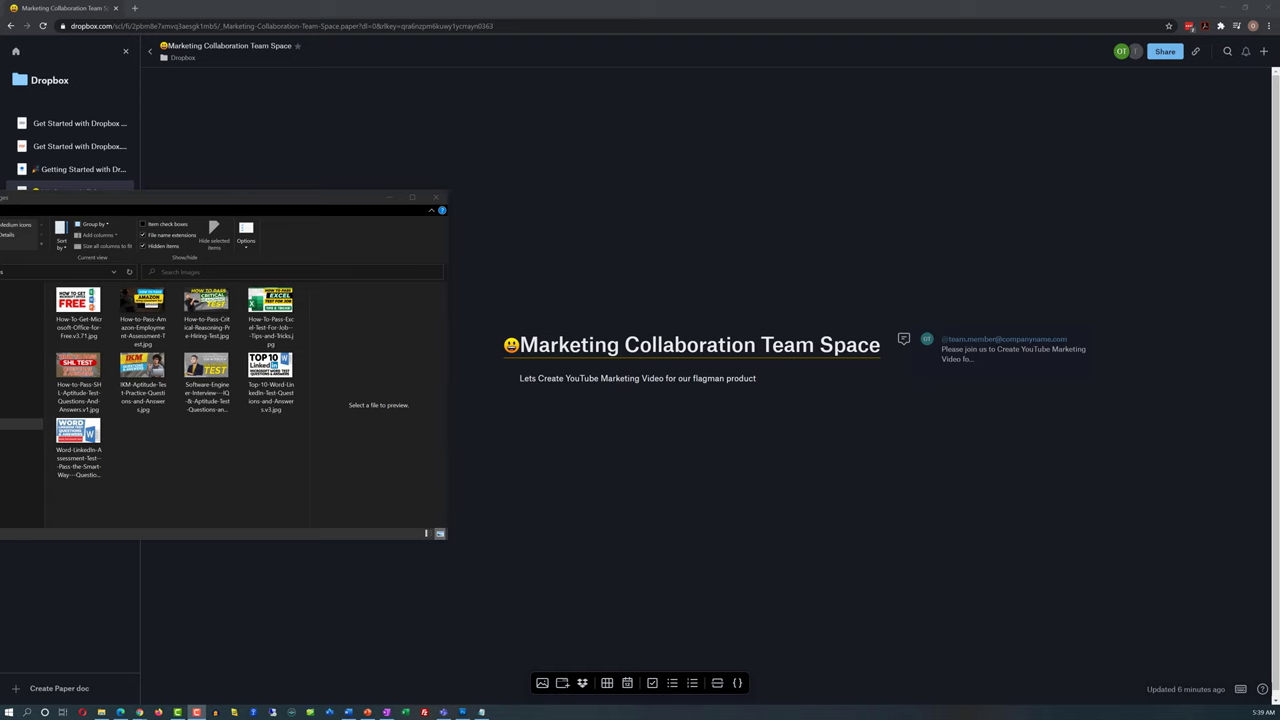
# Step: Try to place all the pictures from the open Images folder window into the doc beneath its text
pyautogui.click(90, 300)
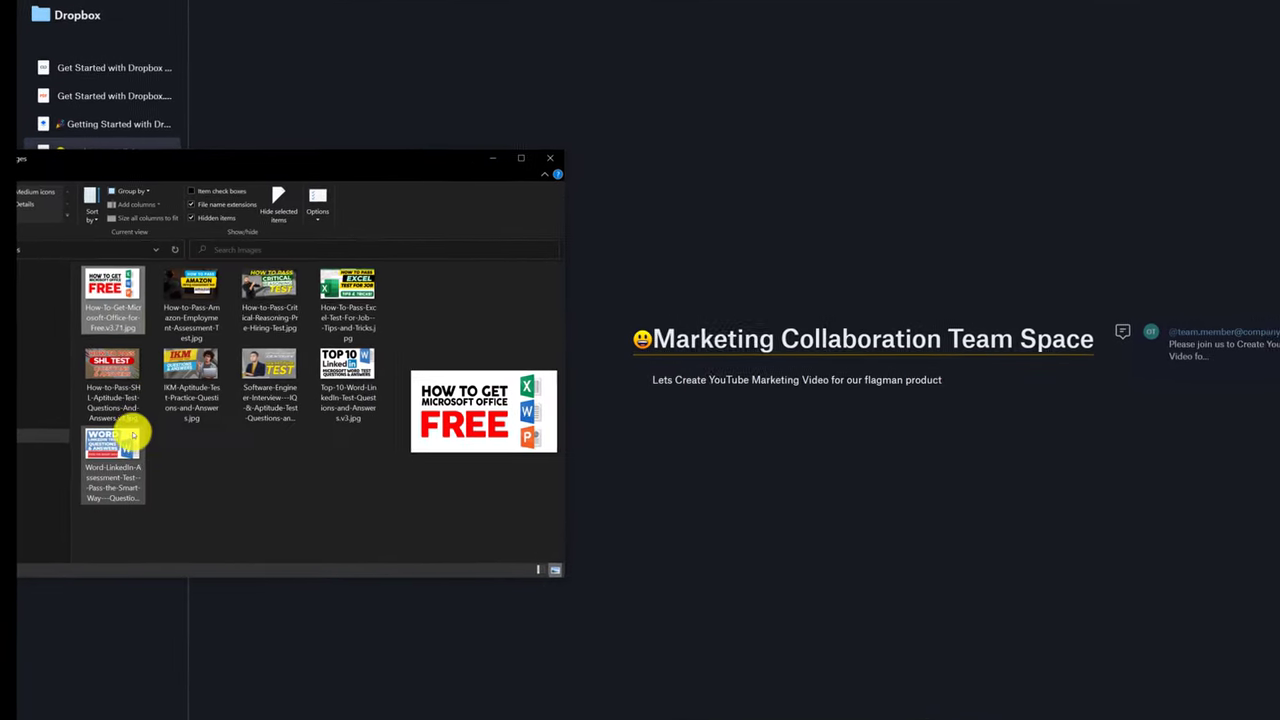
pyautogui.click(132, 436)
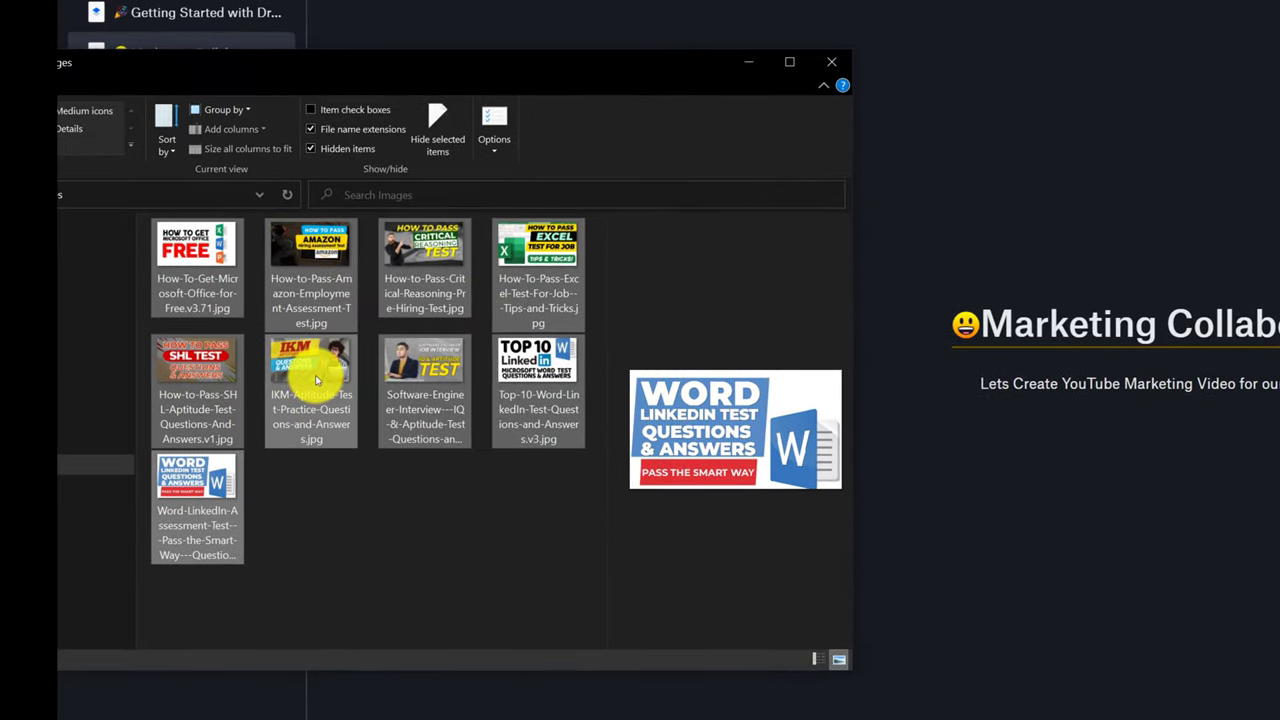
pyautogui.moveTo(317, 378); pyautogui.dragTo(1140, 591)
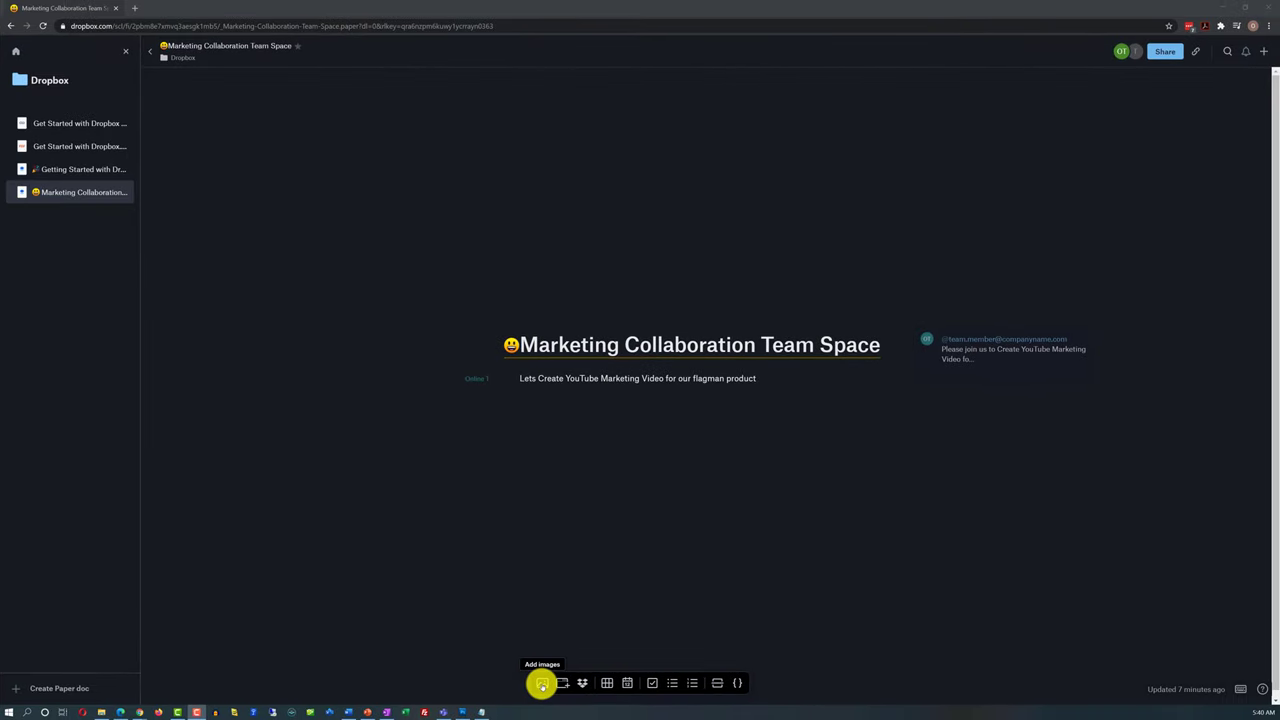
# Step: Insert all the image files from the C: drive's Temp\Images folder into the doc
pyautogui.click(541, 684)
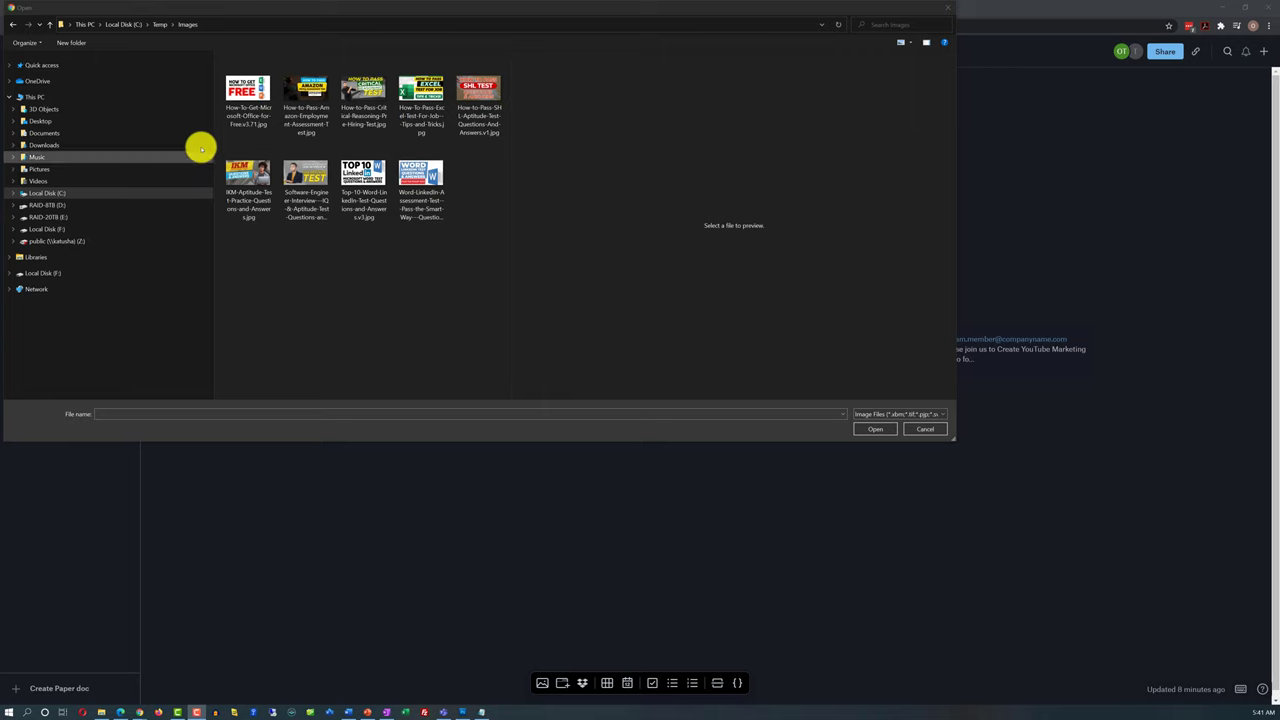
pyautogui.click(243, 94)
pyautogui.keyDown('shift'); pyautogui.click(422, 190); pyautogui.keyUp('shift')
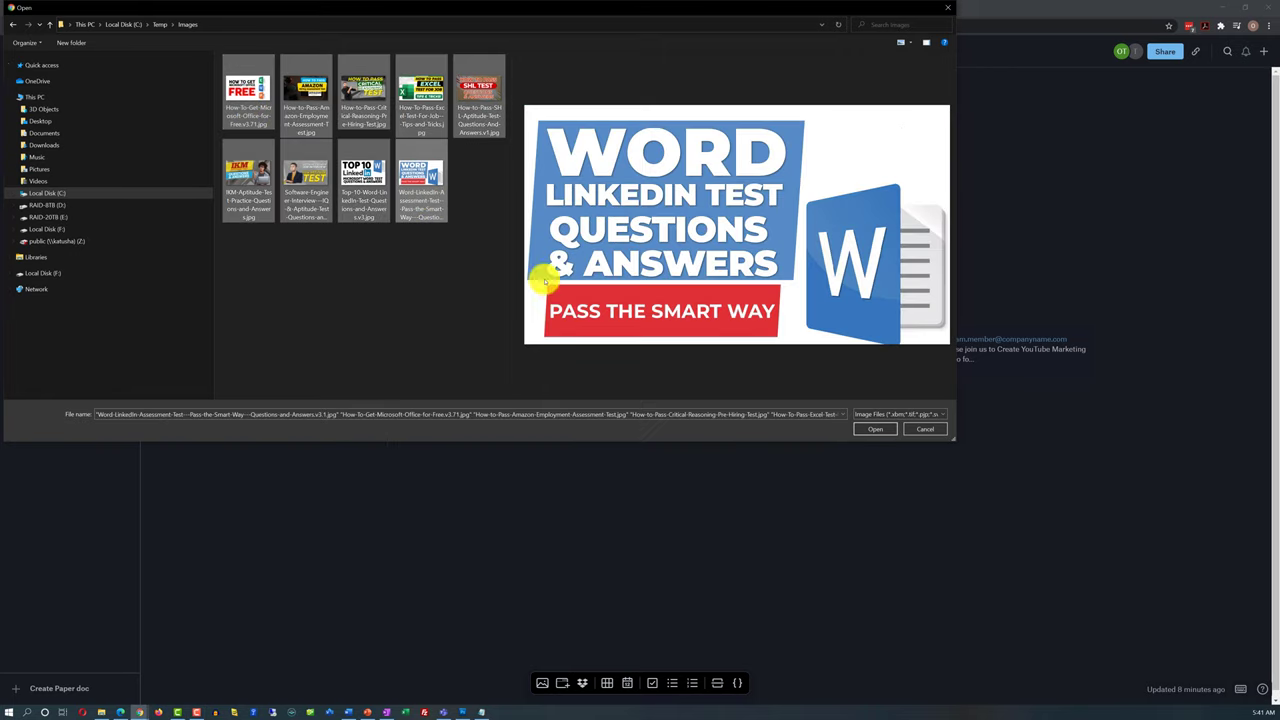
pyautogui.click(877, 431)
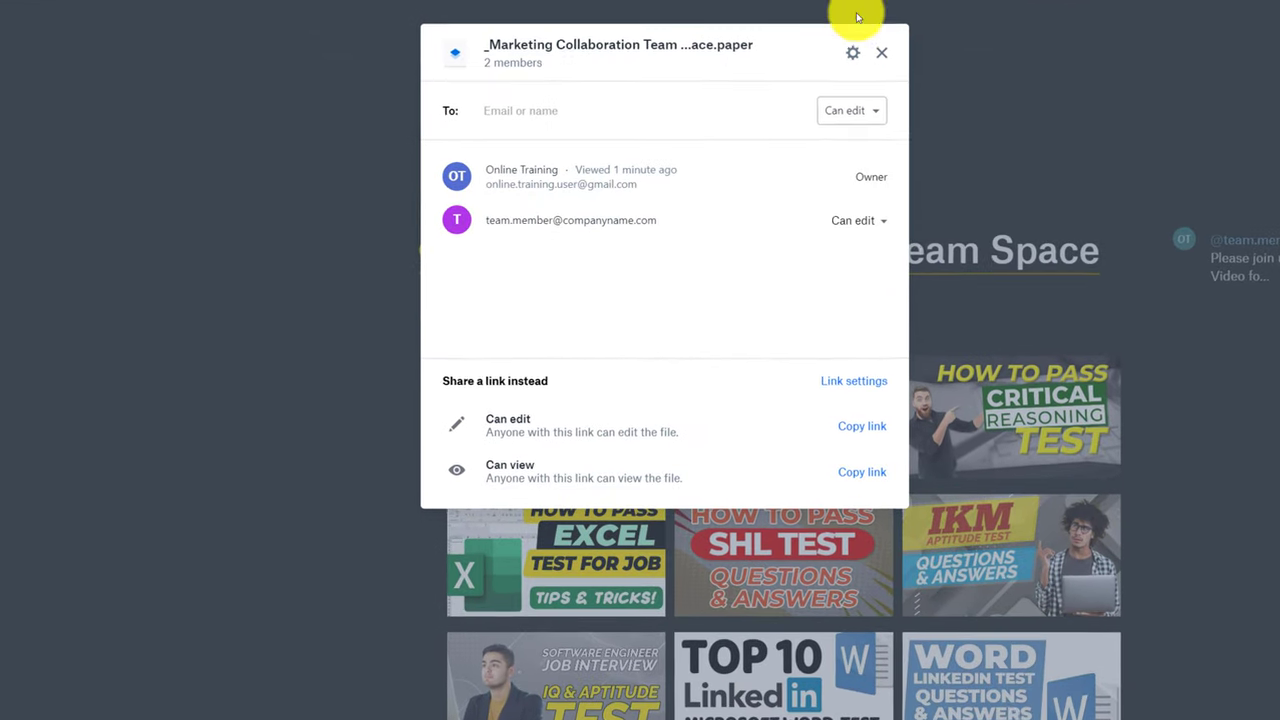
# Step: Review the doc's sharing settings for the file, the editing link and the viewing link
pyautogui.click(852, 52)
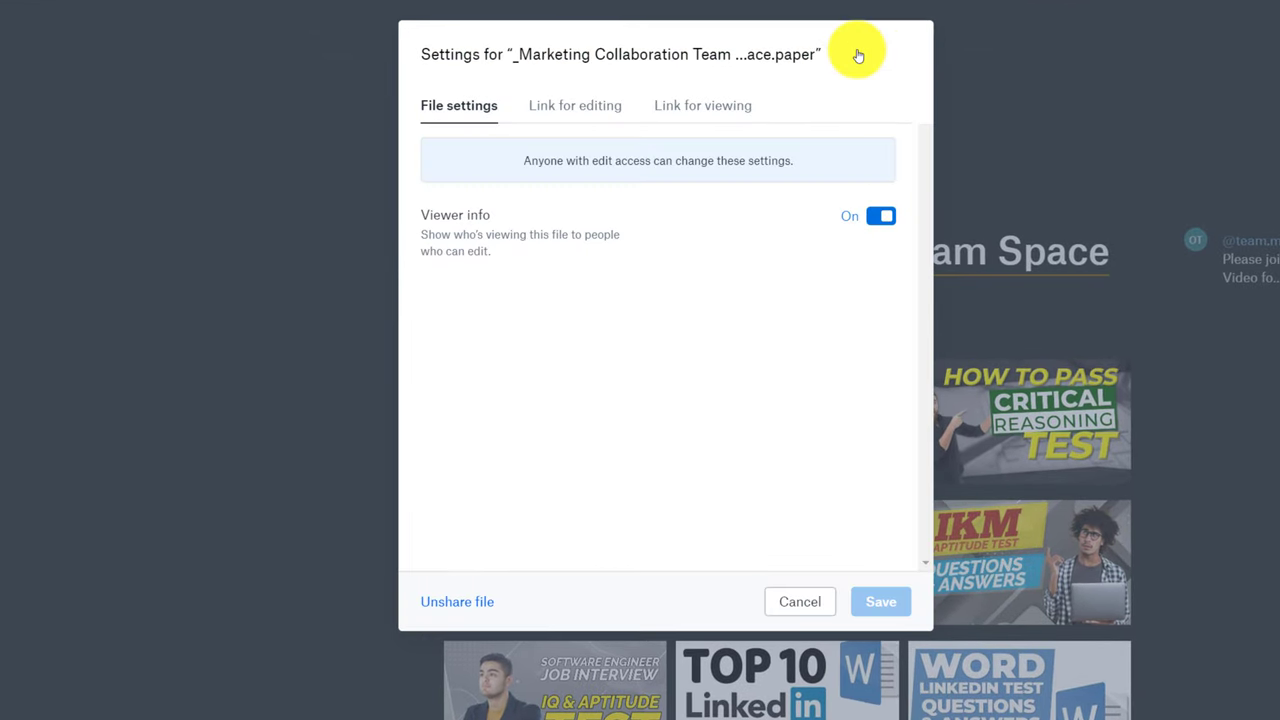
pyautogui.click(588, 110)
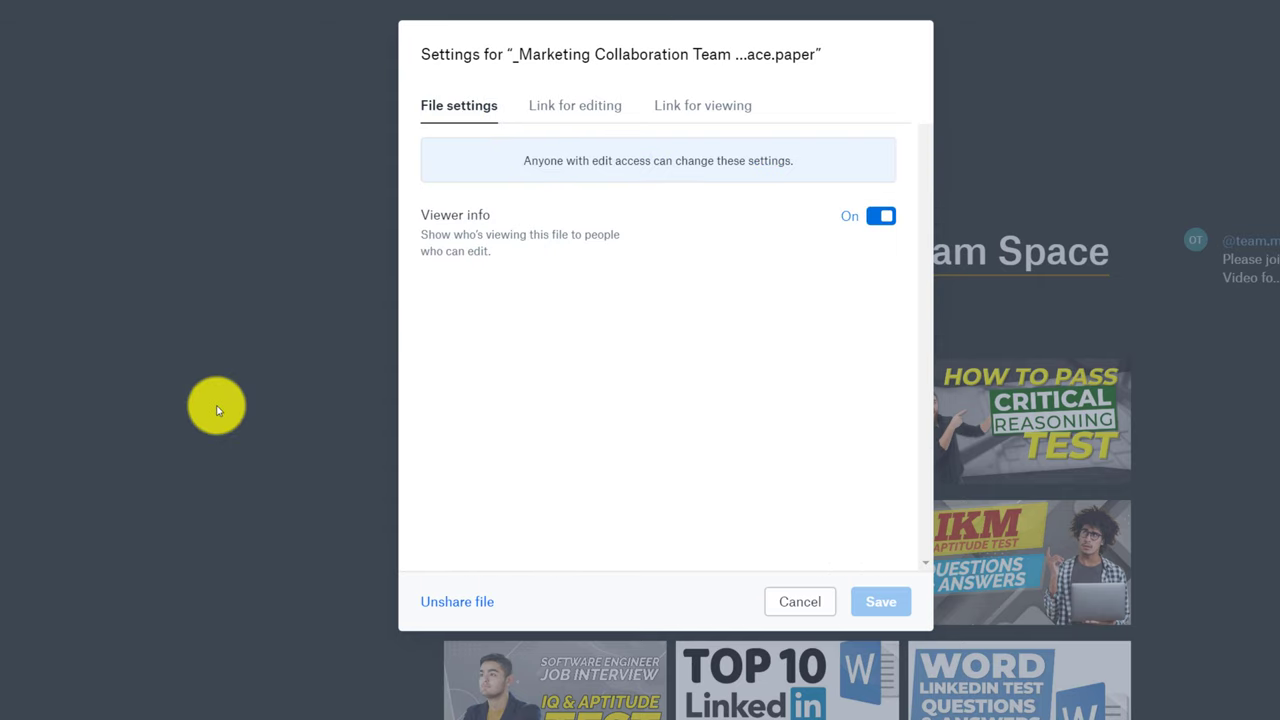
pyautogui.click(585, 108)
pyautogui.click(694, 108)
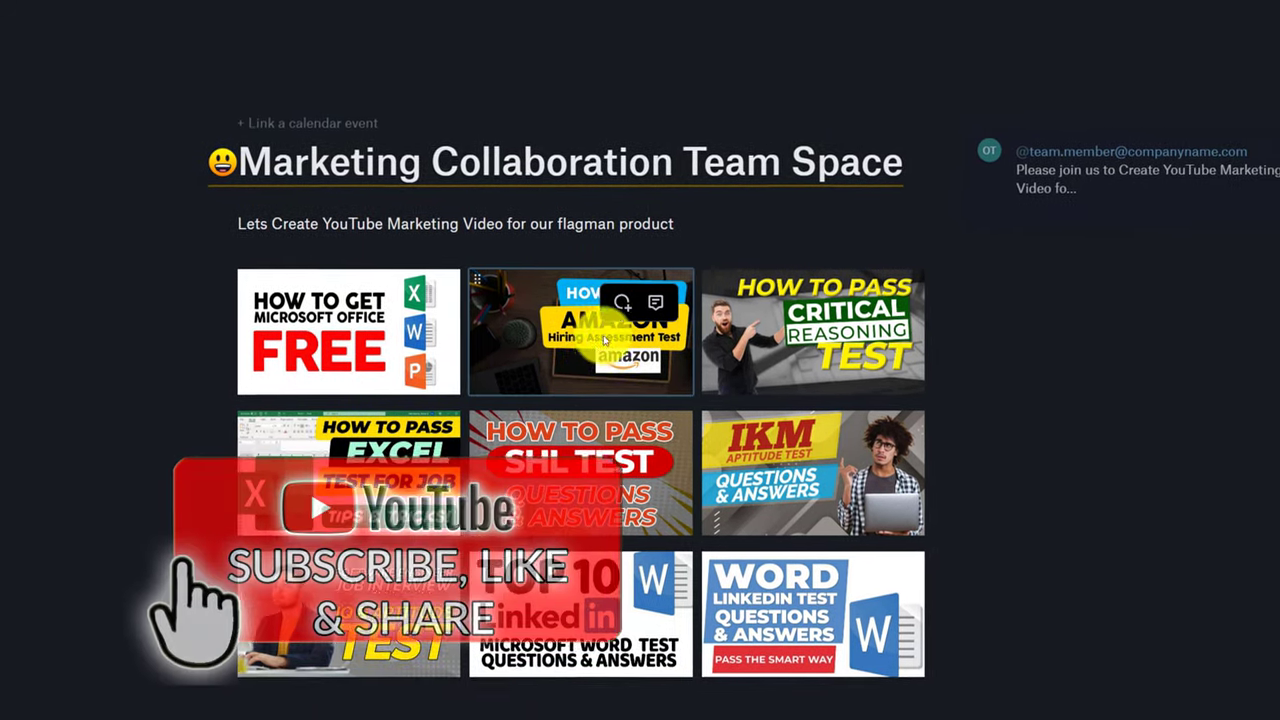
# Step: Post the comment "I like this design. Do you think we can use it?" on the Amazon Hiring Assessment Test image
pyautogui.click(730, 350)
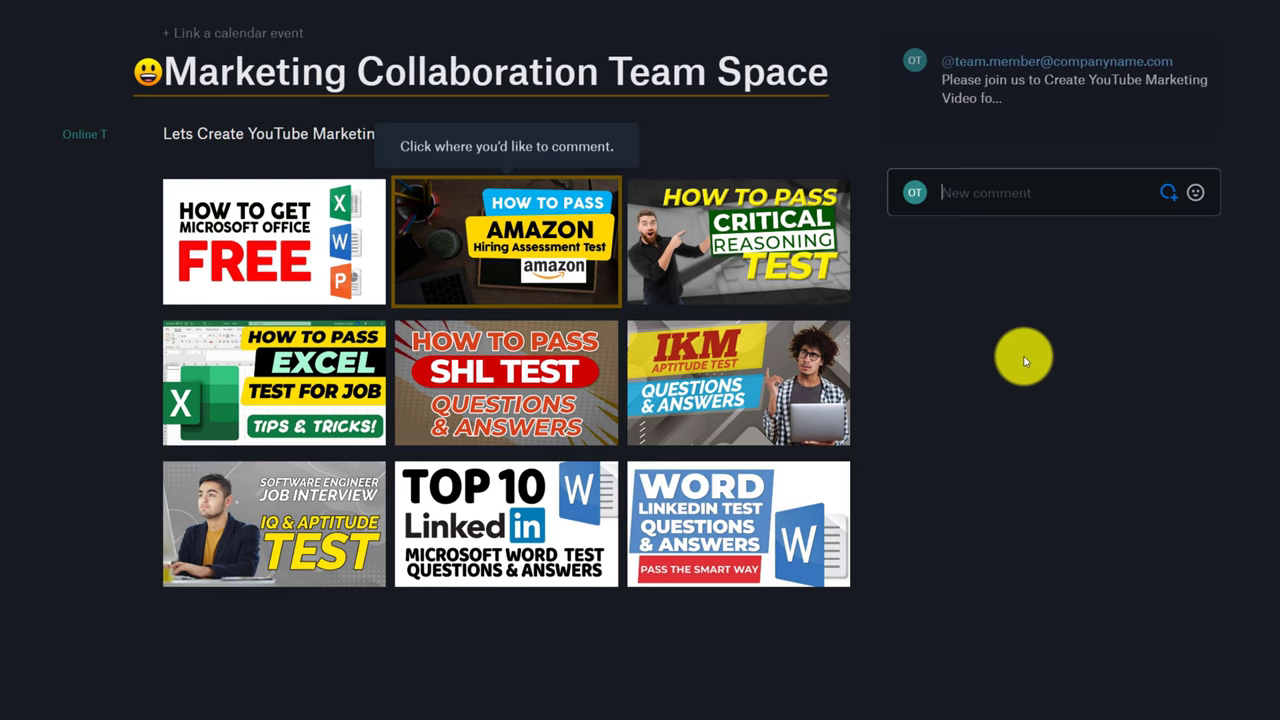
pyautogui.write('I like this design. Do you think we can use it?')
pyautogui.click(963, 248)
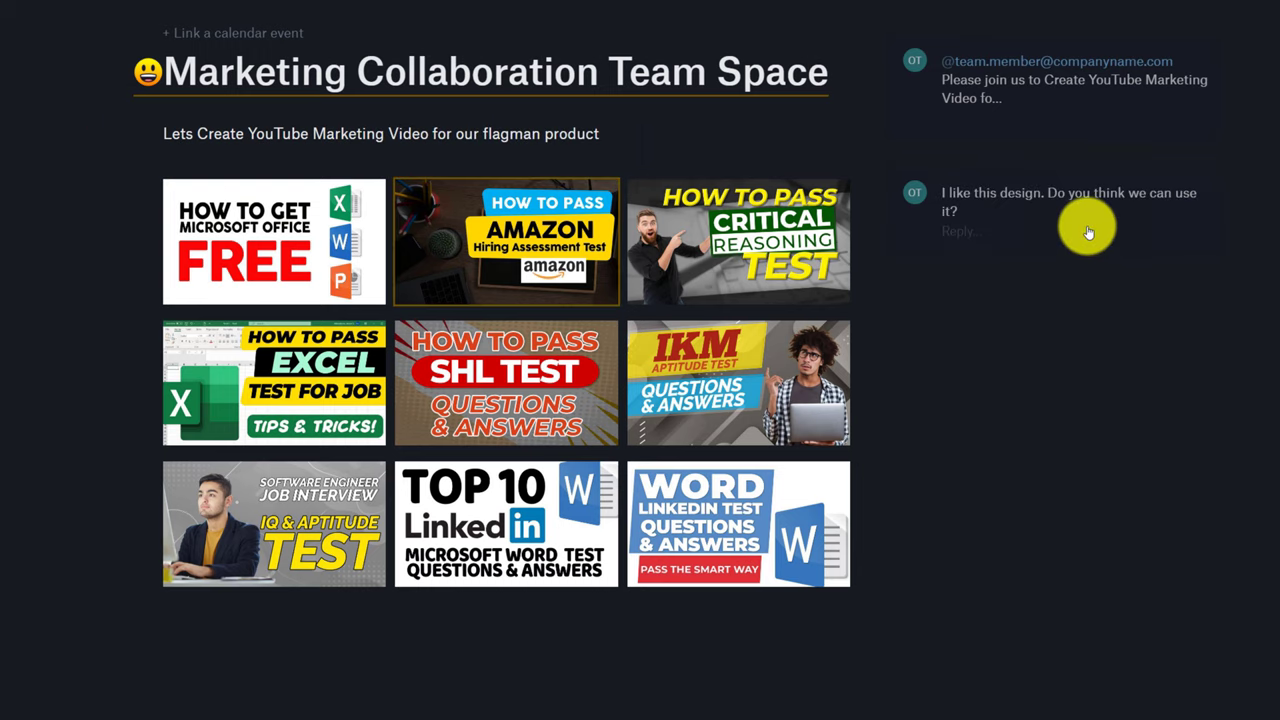
# Step: Open a reply to the Amazon image comment and view the stickers available for it
pyautogui.click(1082, 230)
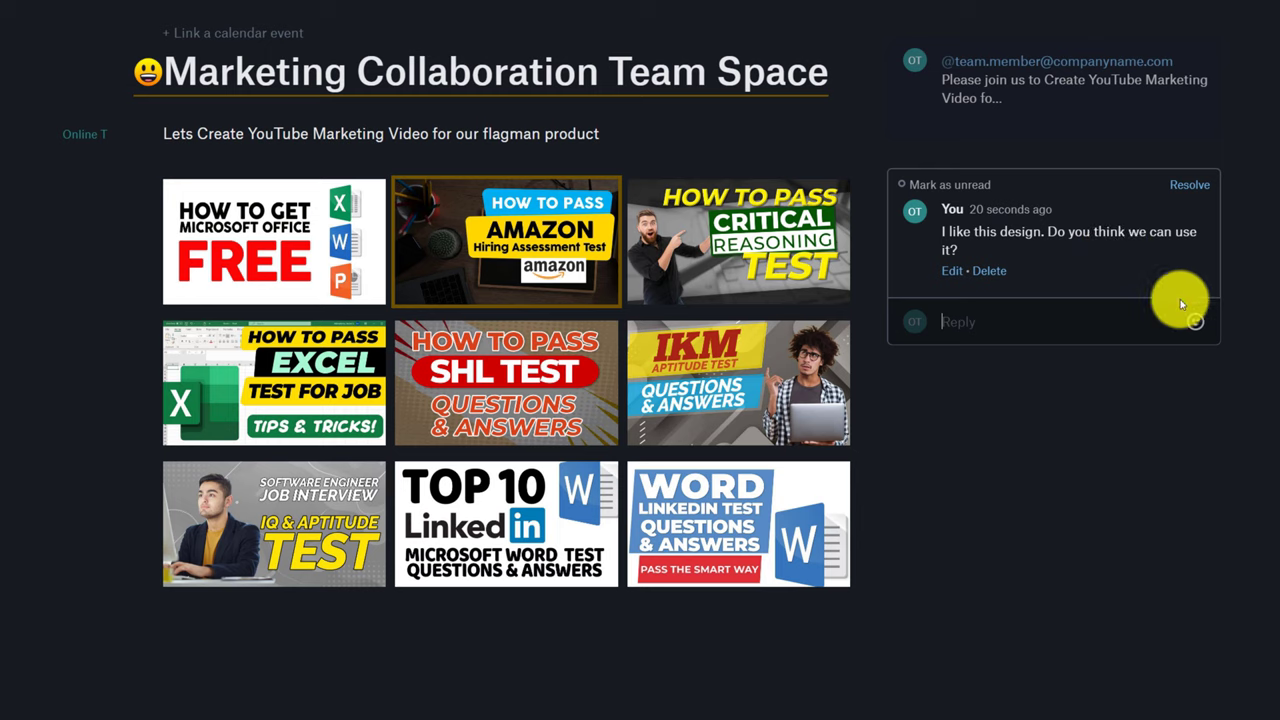
pyautogui.click(1195, 323)
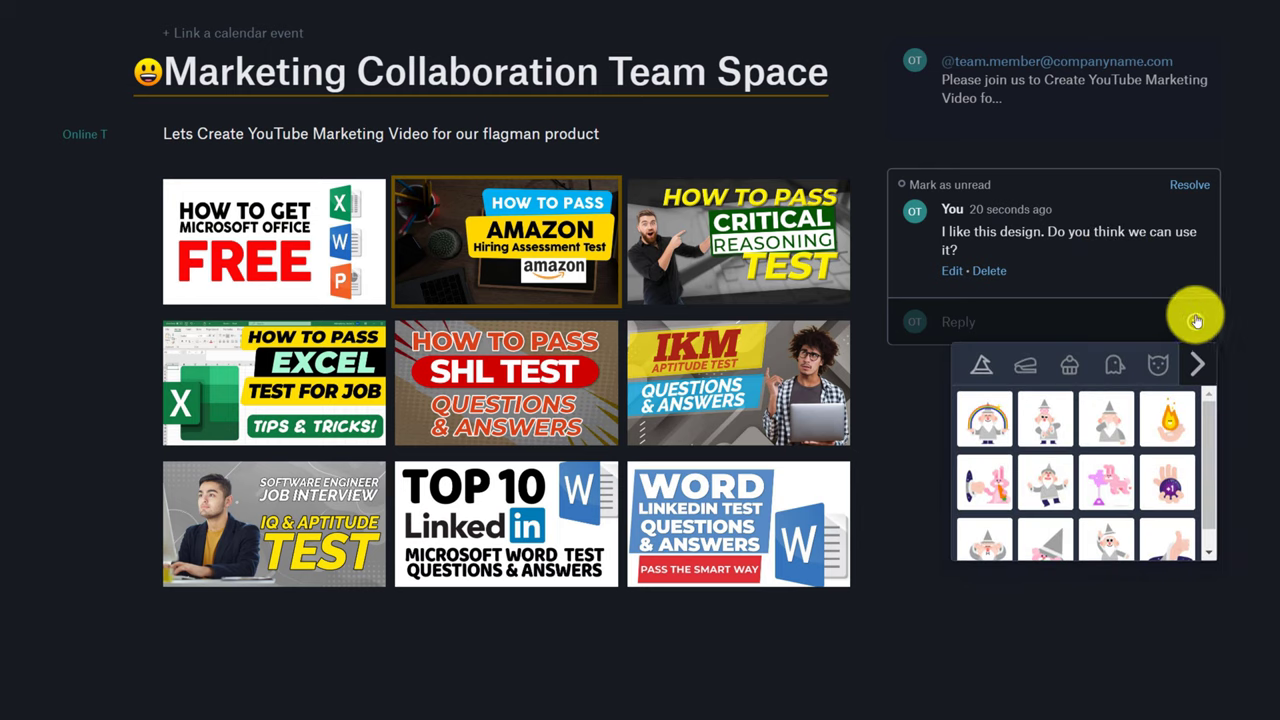
pyautogui.press('Escape')
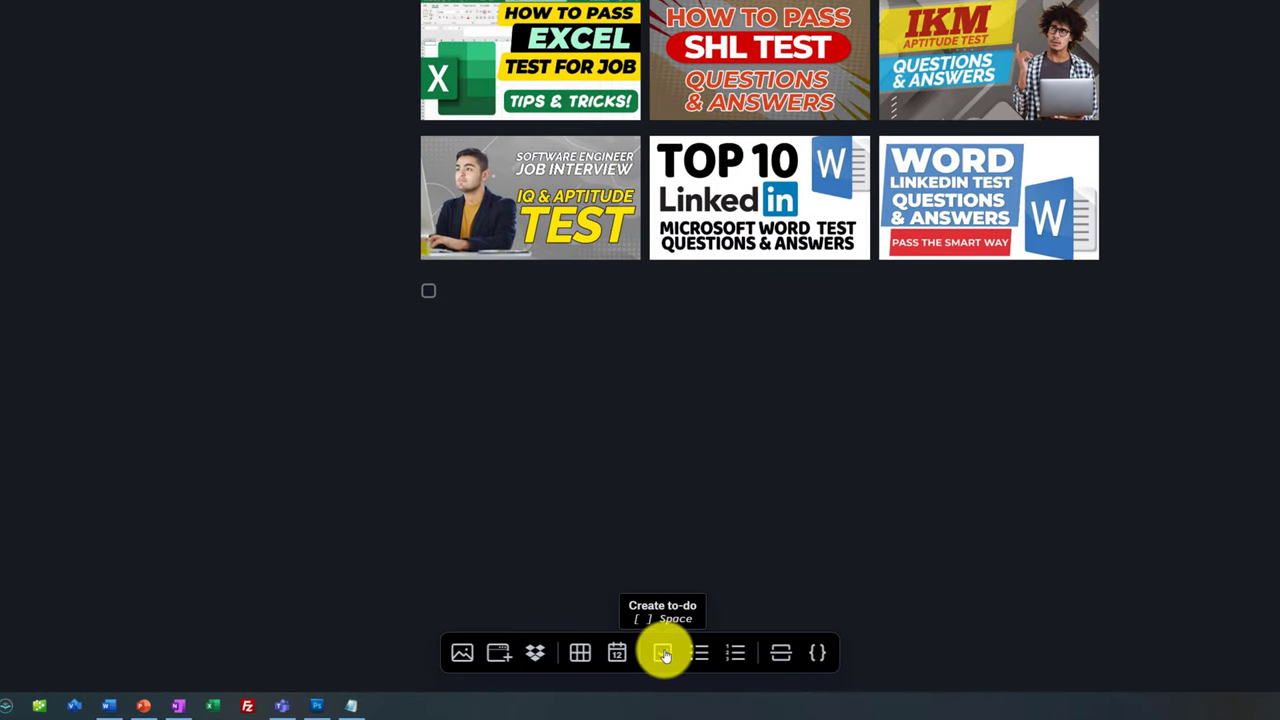
# Step: List below the images: Record ScreenCast video, Record Presenter's video, Video Editing, Define Video Title and Description, Publish, Share video with email list, Market video on social media
pyautogui.write('Record ScreenCast video')
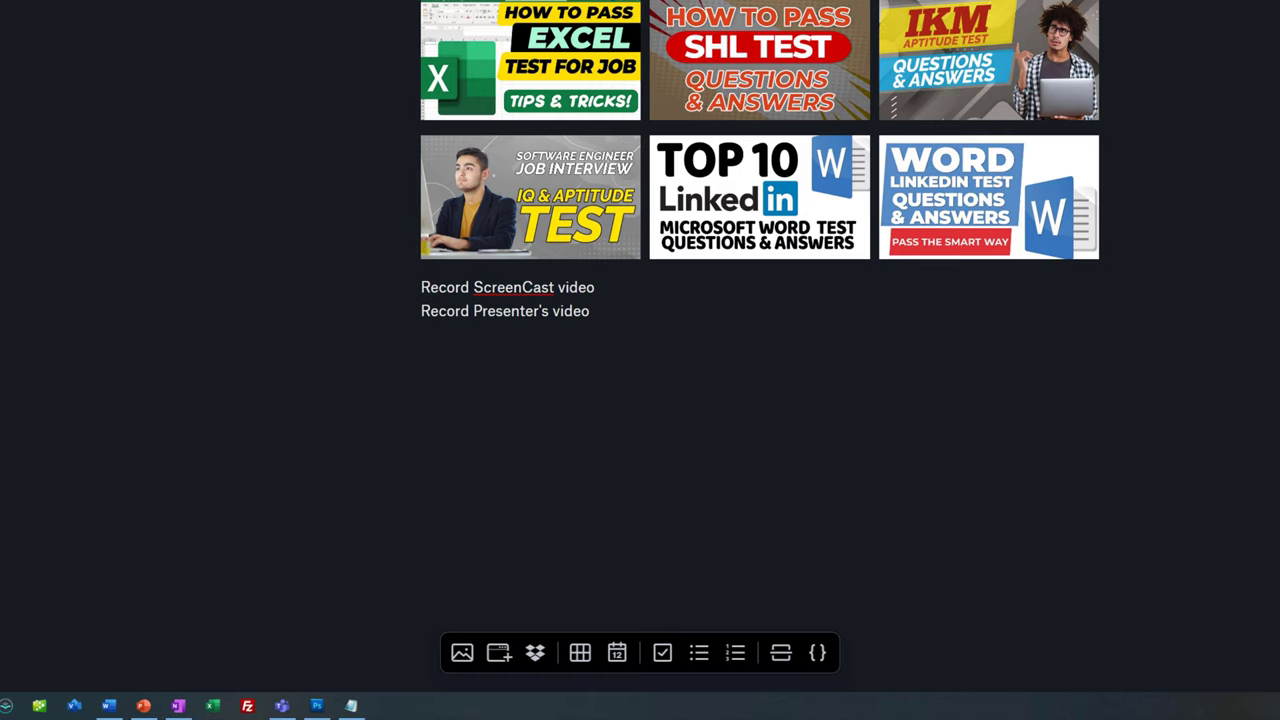
pyautogui.moveTo(609, 314)
pyautogui.mouseDown()
pyautogui.moveTo(429, 277)
pyautogui.moveTo(620, 314)
pyautogui.mouseUp()
pyautogui.write("Record ScreenCast video Record Presenter's video Video Editing Define Video Title and Description Publish Share video with email list Market video on social media")
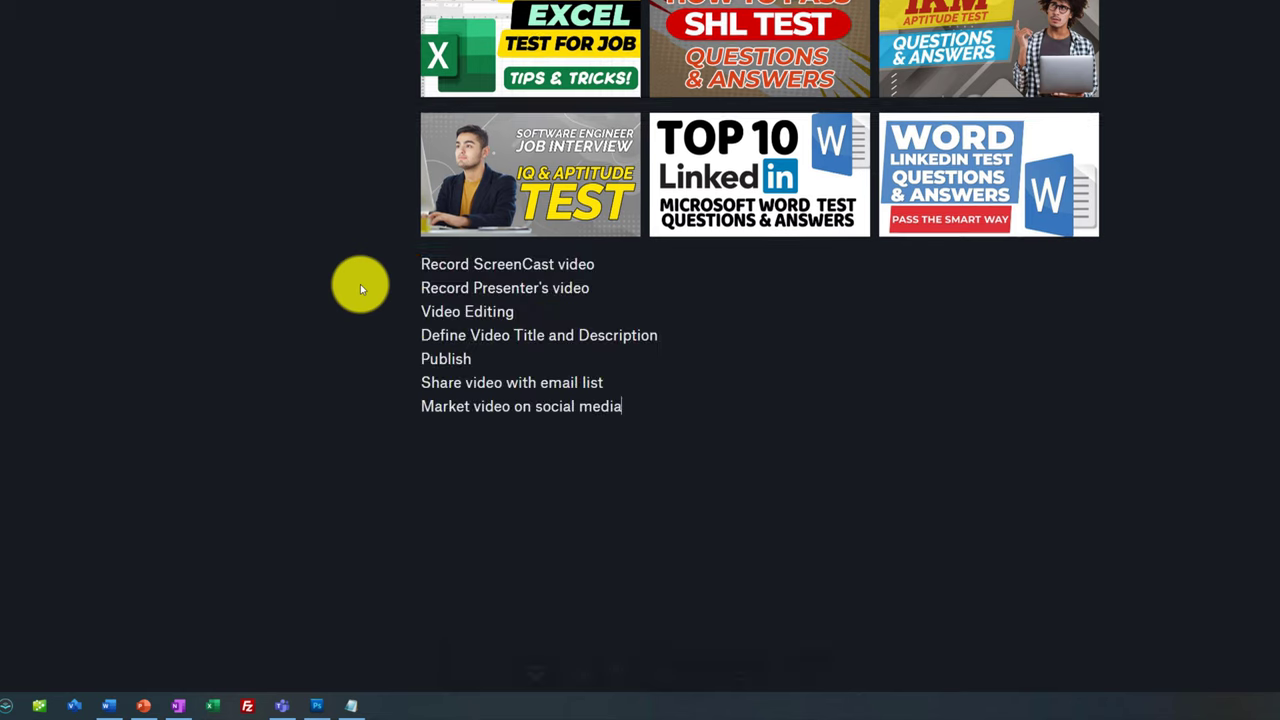
# Step: Convert all the task lines below the images into to-do items with checkboxes
pyautogui.moveTo(691, 398); pyautogui.dragTo(500, 263)
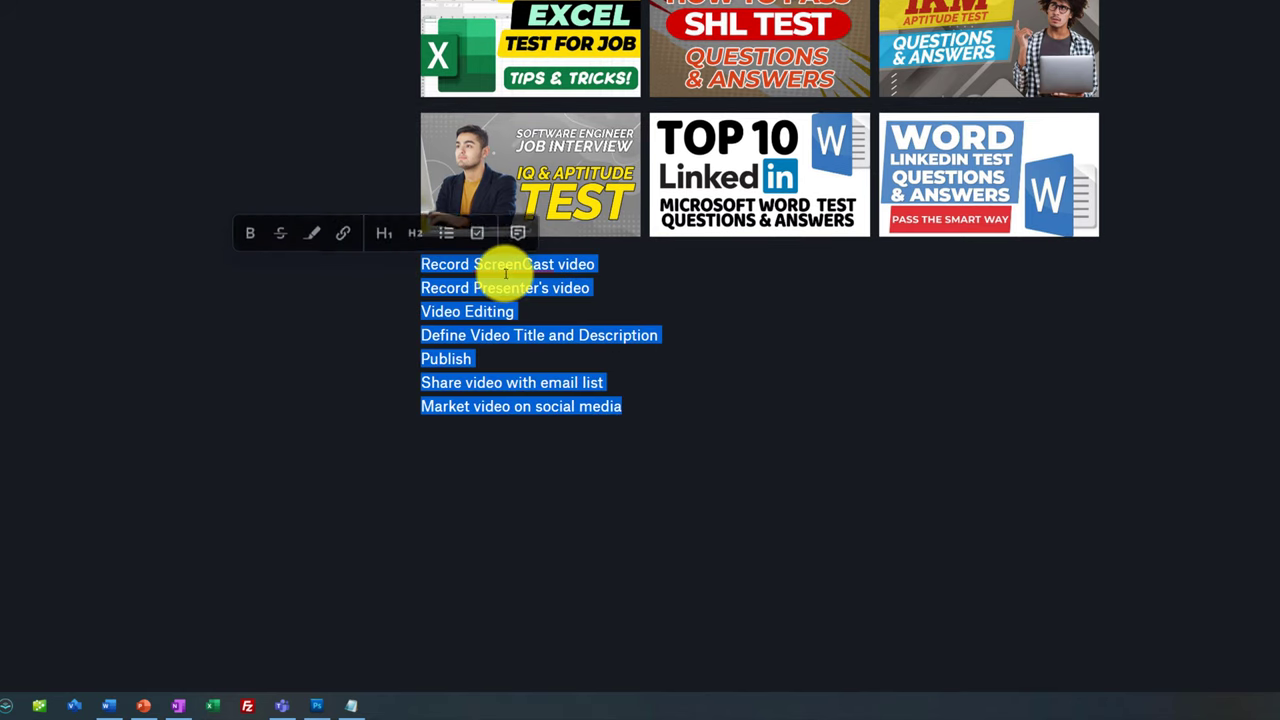
pyautogui.click(478, 231)
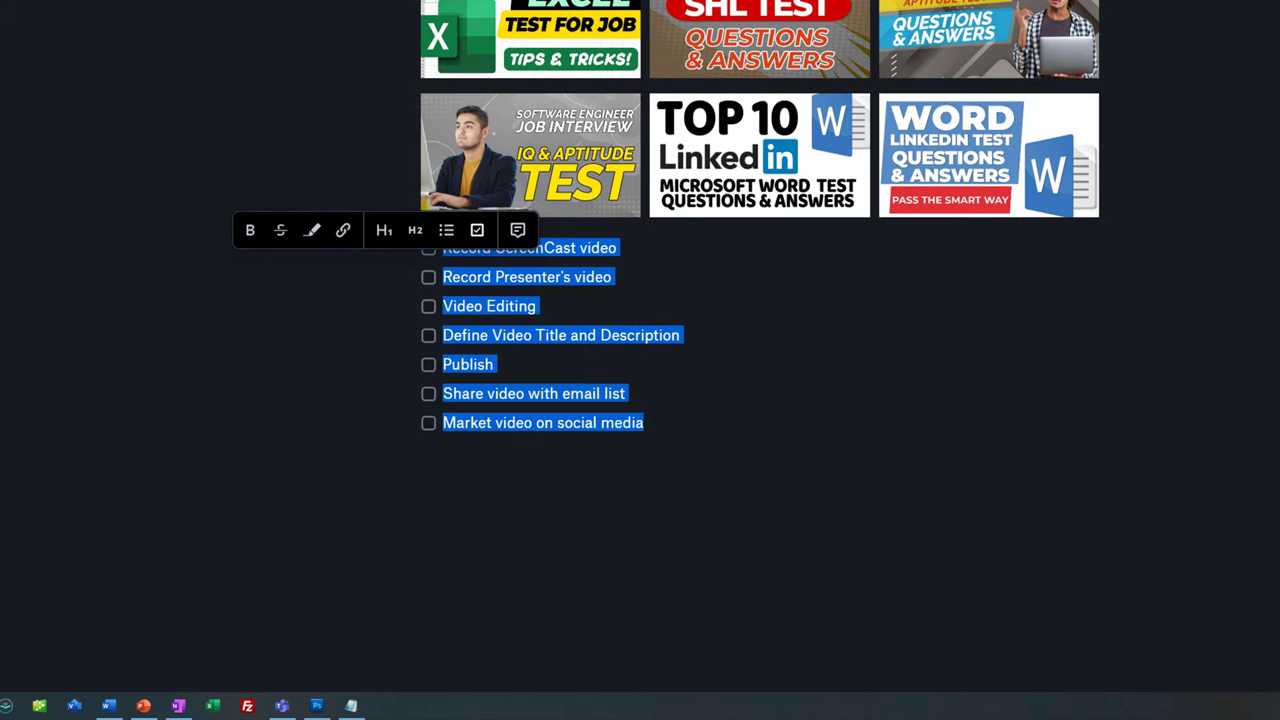
pyautogui.click(1000, 262)
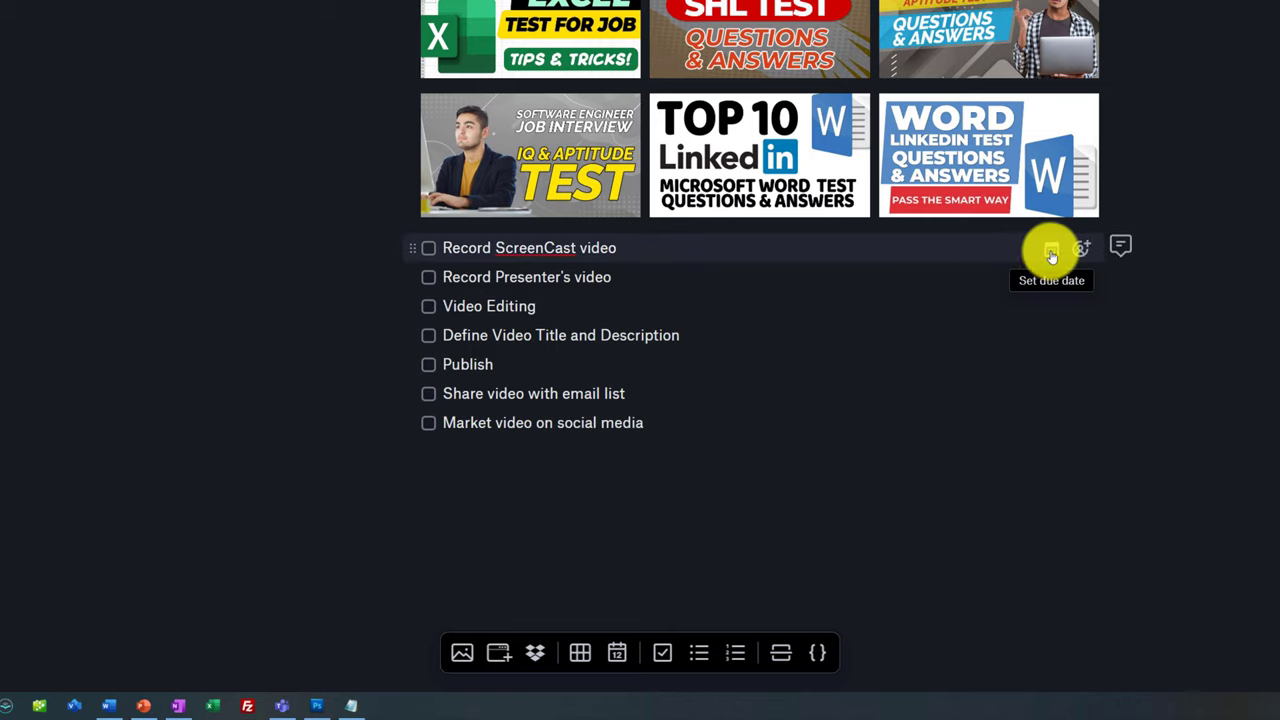
# Step: Open the due date calendar of the "Record ScreenCast video" to-do and check off that item
pyautogui.click(1052, 256)
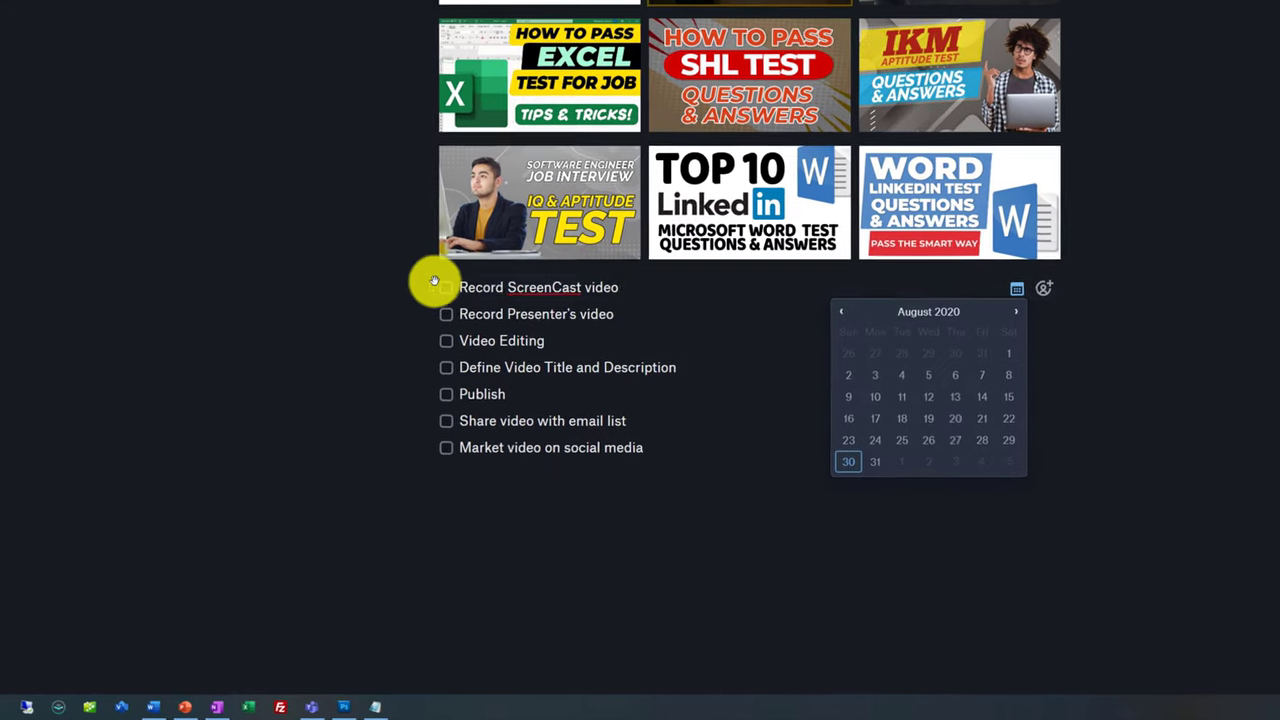
pyautogui.click(441, 285)
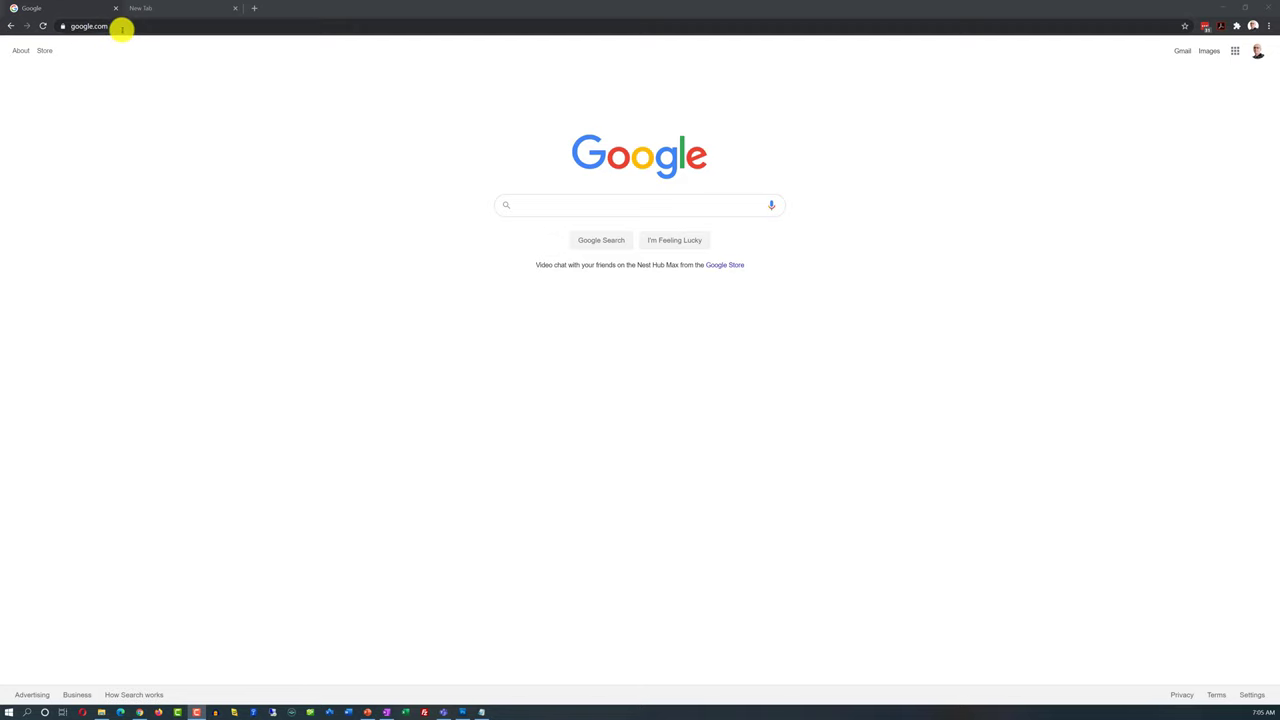
# Step: Go to OneDrive.com in the browser and open the free sign-up
pyautogui.click(126, 30)
pyautogui.write('OneDrive.com')
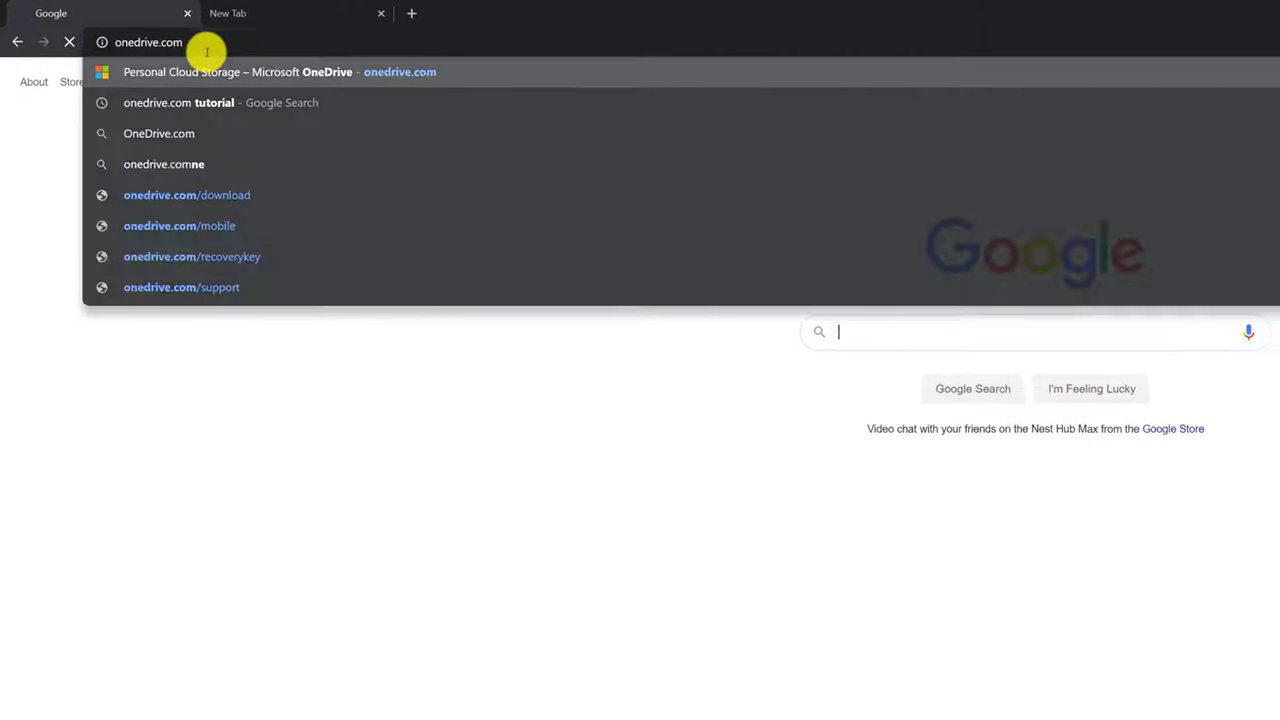
pyautogui.press('Return')
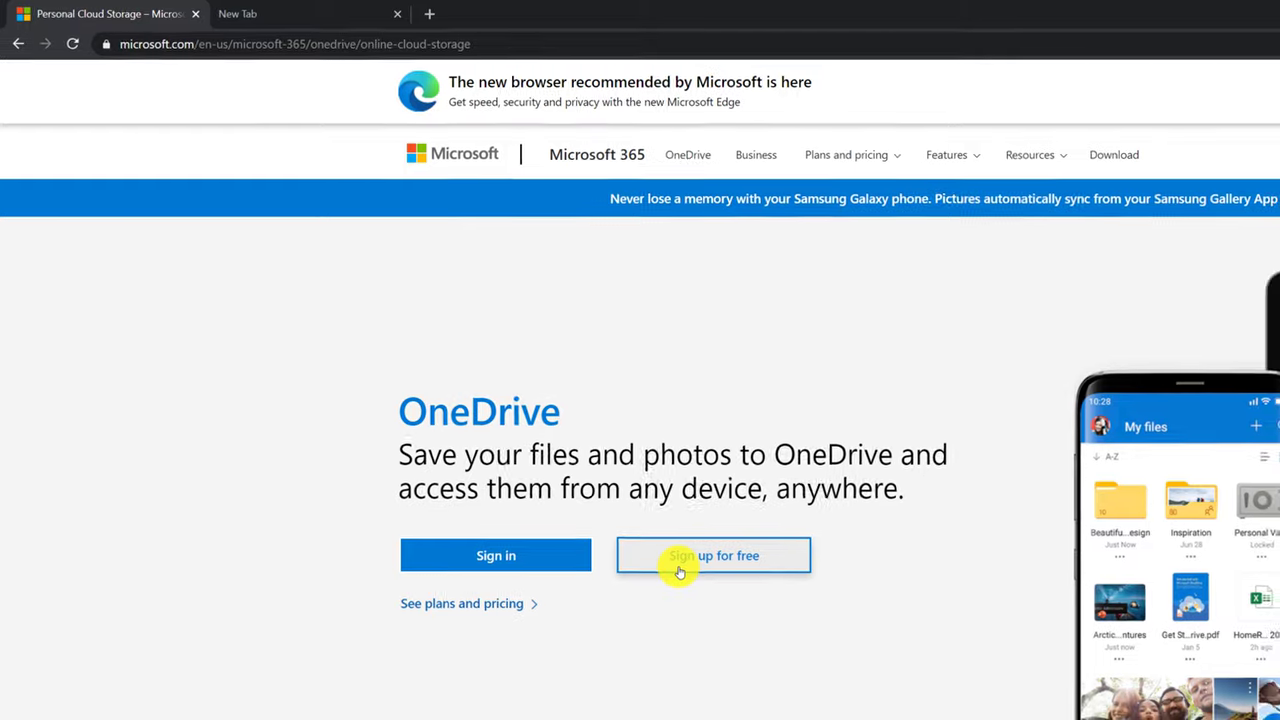
pyautogui.click(694, 578)
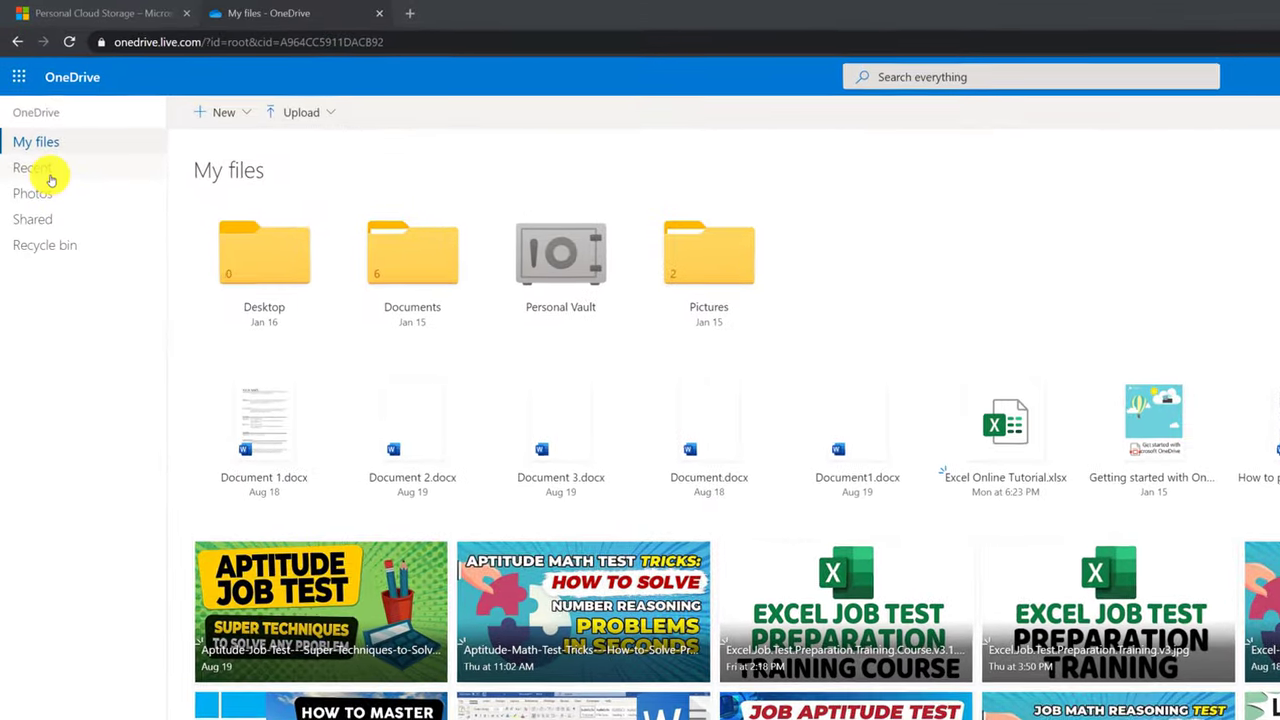
# Step: Browse the Recent, Photos, Shared and Recycle bin sections, and return to My files
pyautogui.click(48, 176)
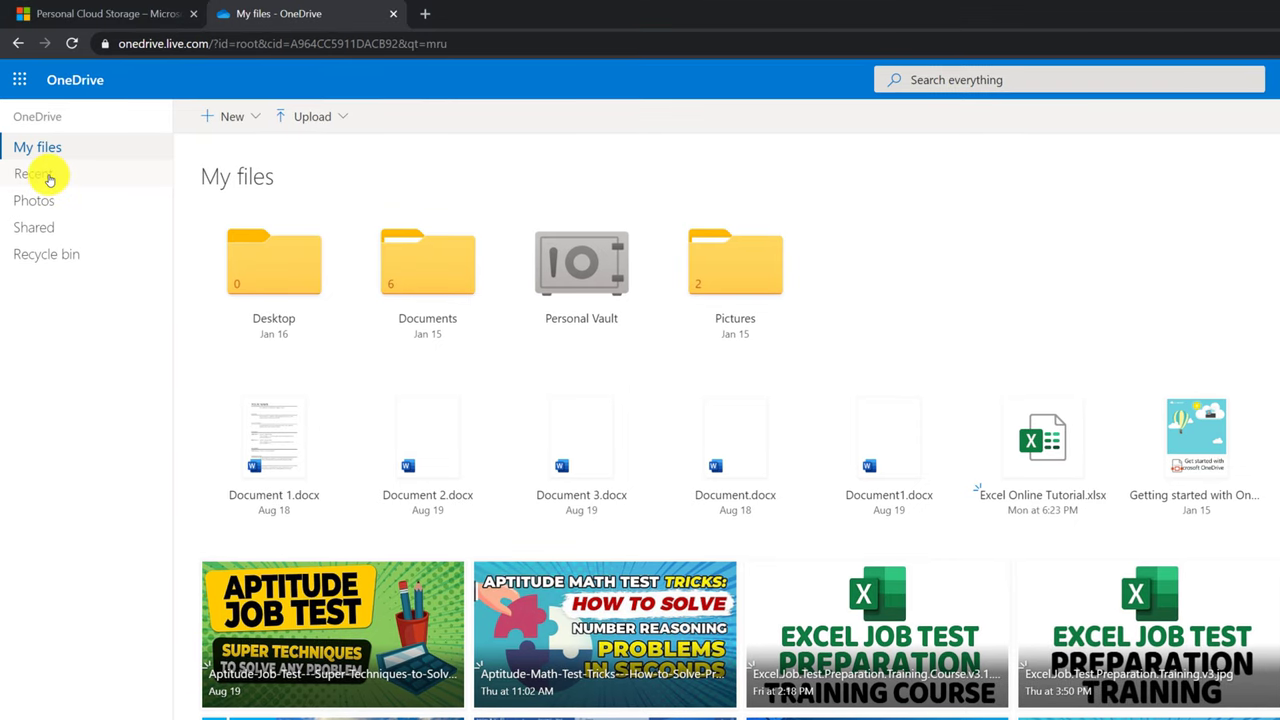
pyautogui.click(44, 201)
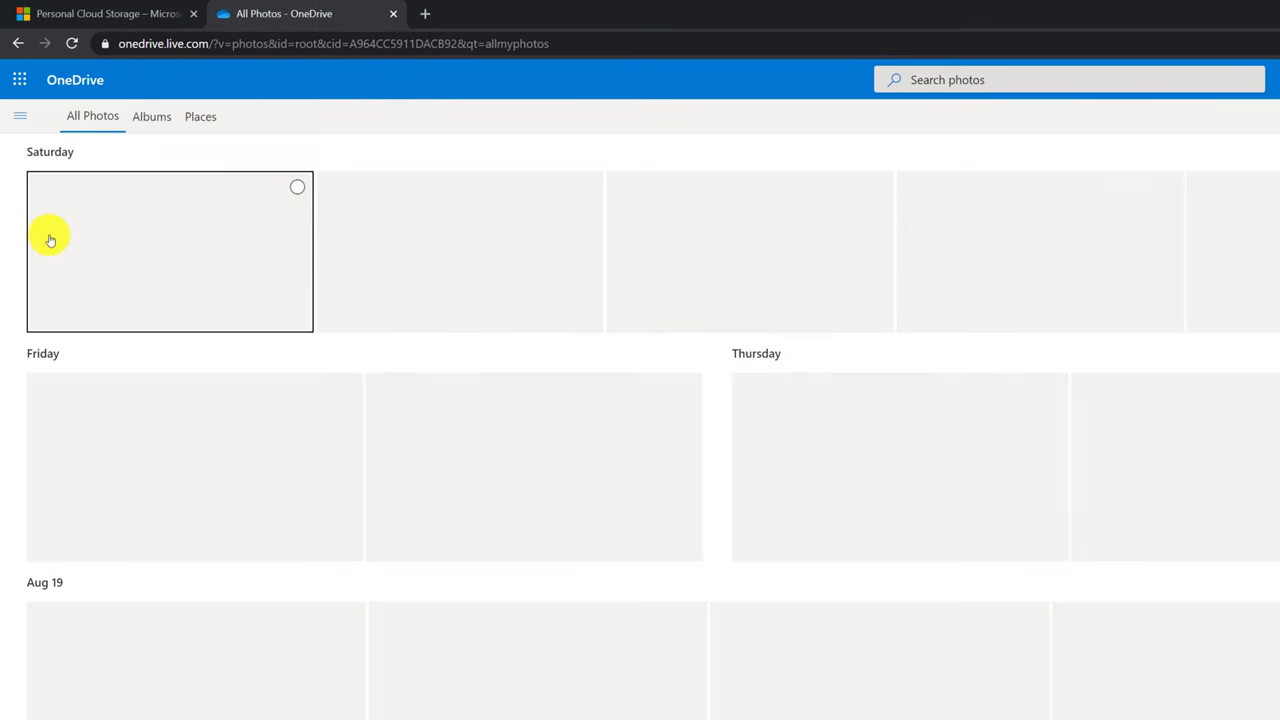
pyautogui.moveTo(46, 240)
pyautogui.click(40, 262)
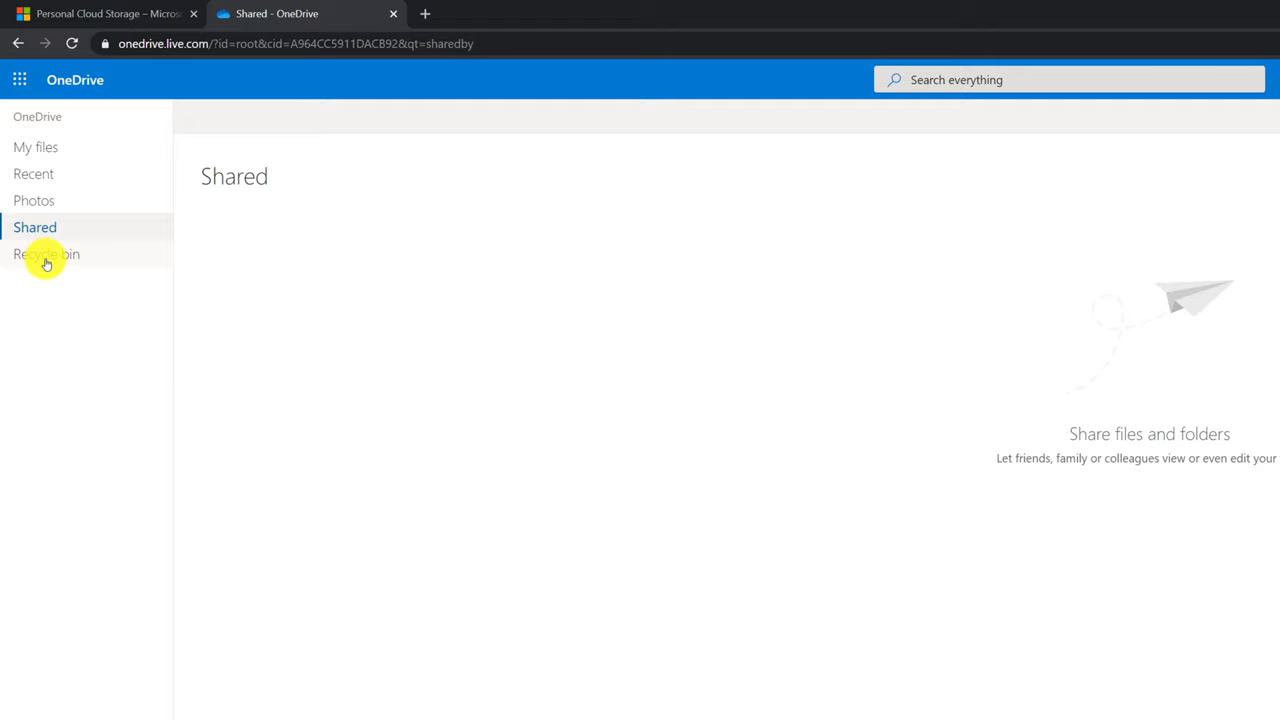
pyautogui.click(40, 174)
pyautogui.click(44, 149)
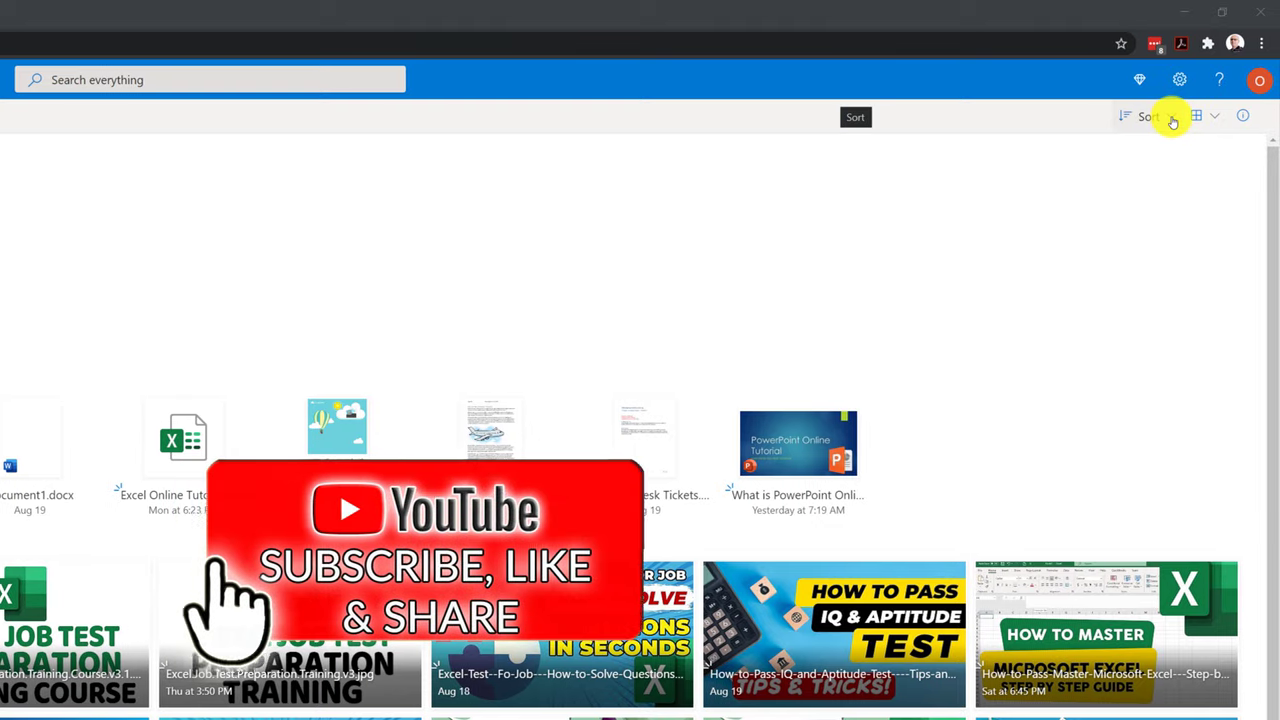
# Step: Sort My files by size in ascending order, and switch the sorting back to name
pyautogui.click(1149, 116)
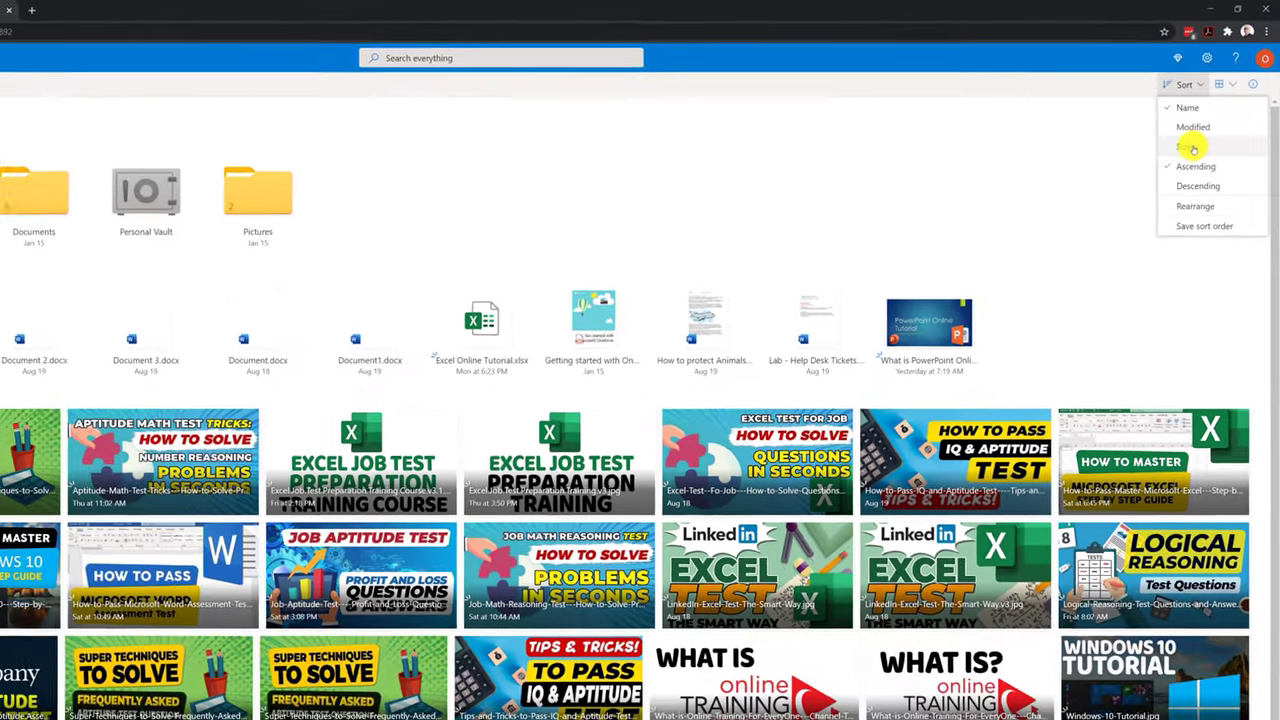
pyautogui.click(1164, 195)
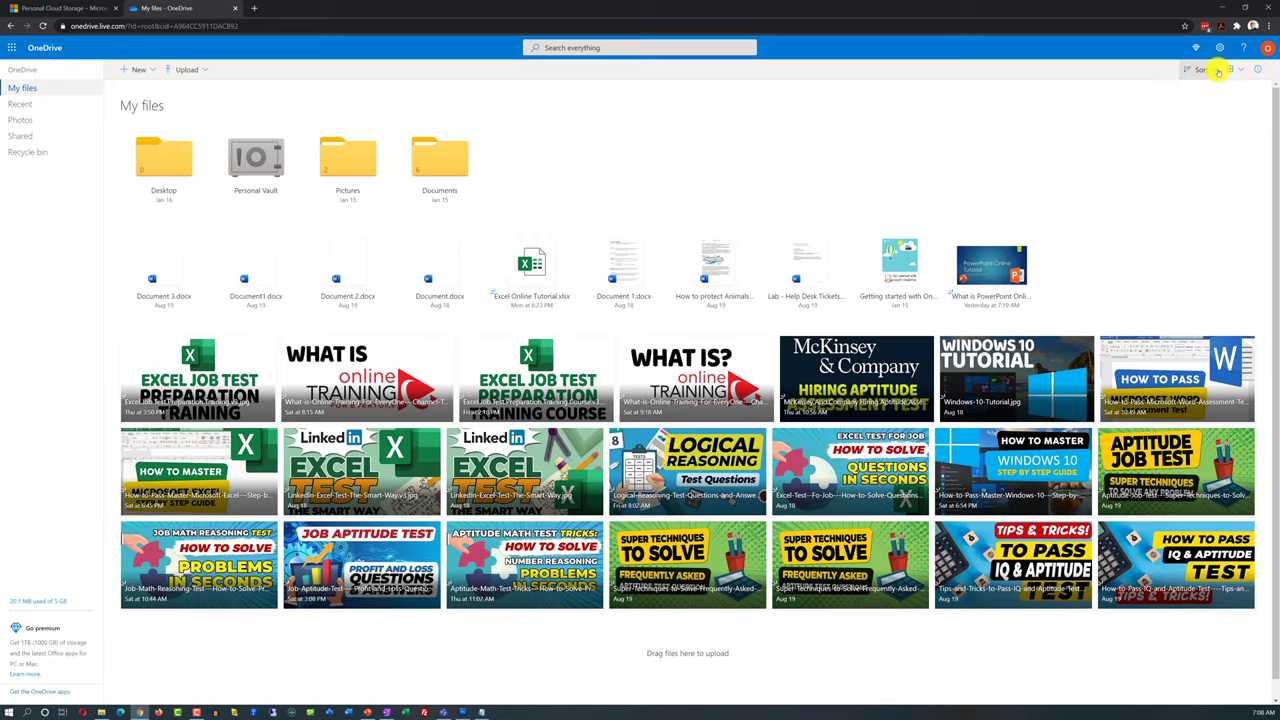
pyautogui.click(1216, 71)
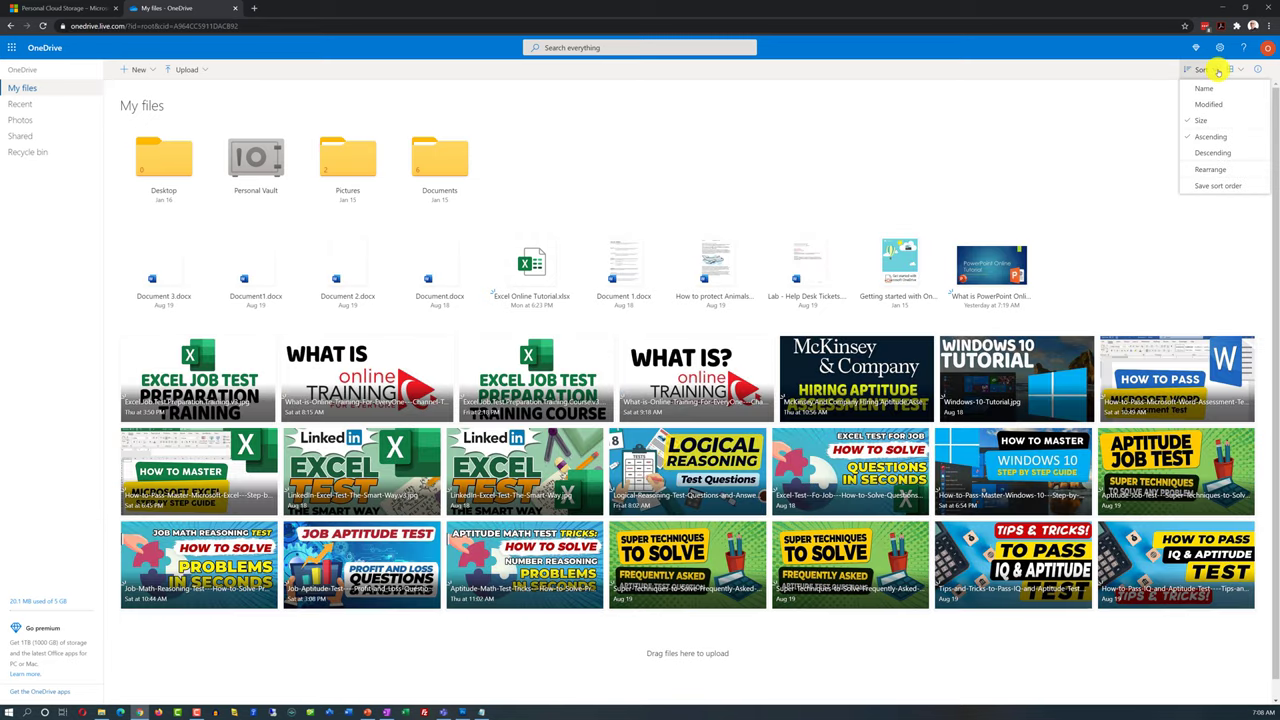
pyautogui.click(1210, 168)
# Step: Switch My files to the List view to see the file details, and return to the Tiles view
pyautogui.click(1231, 69)
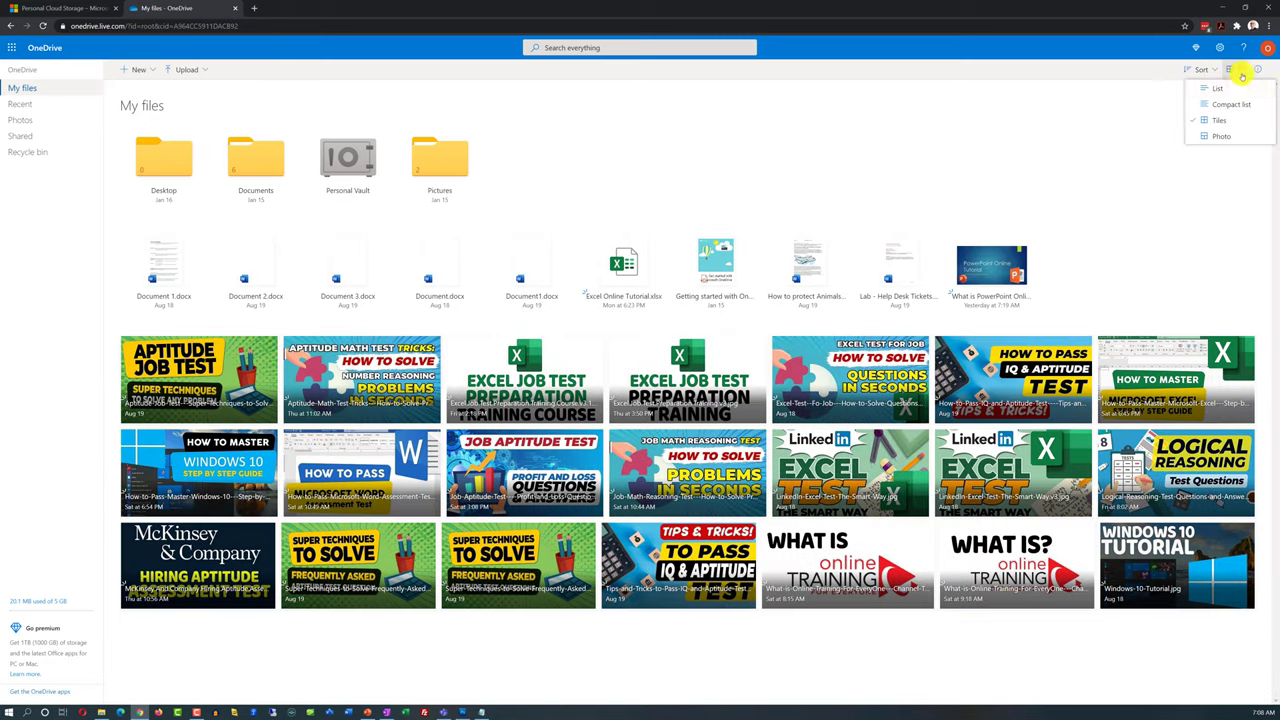
pyautogui.click(1220, 90)
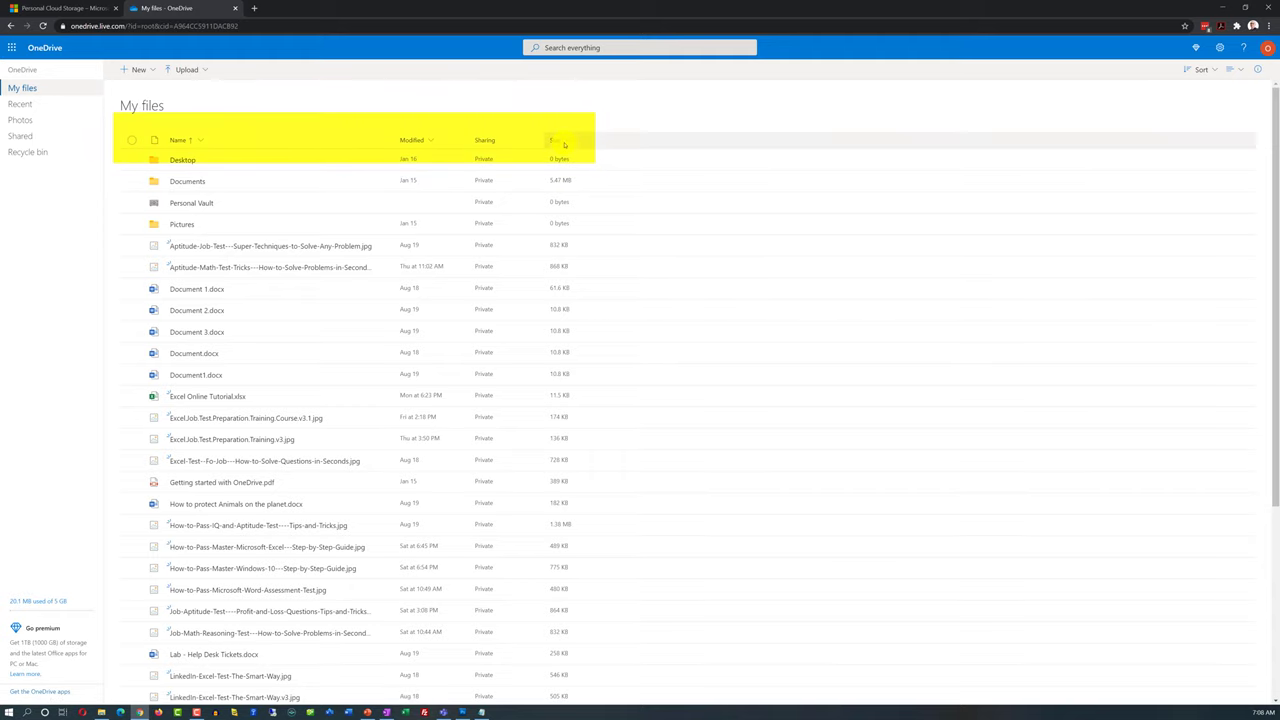
pyautogui.click(1230, 69)
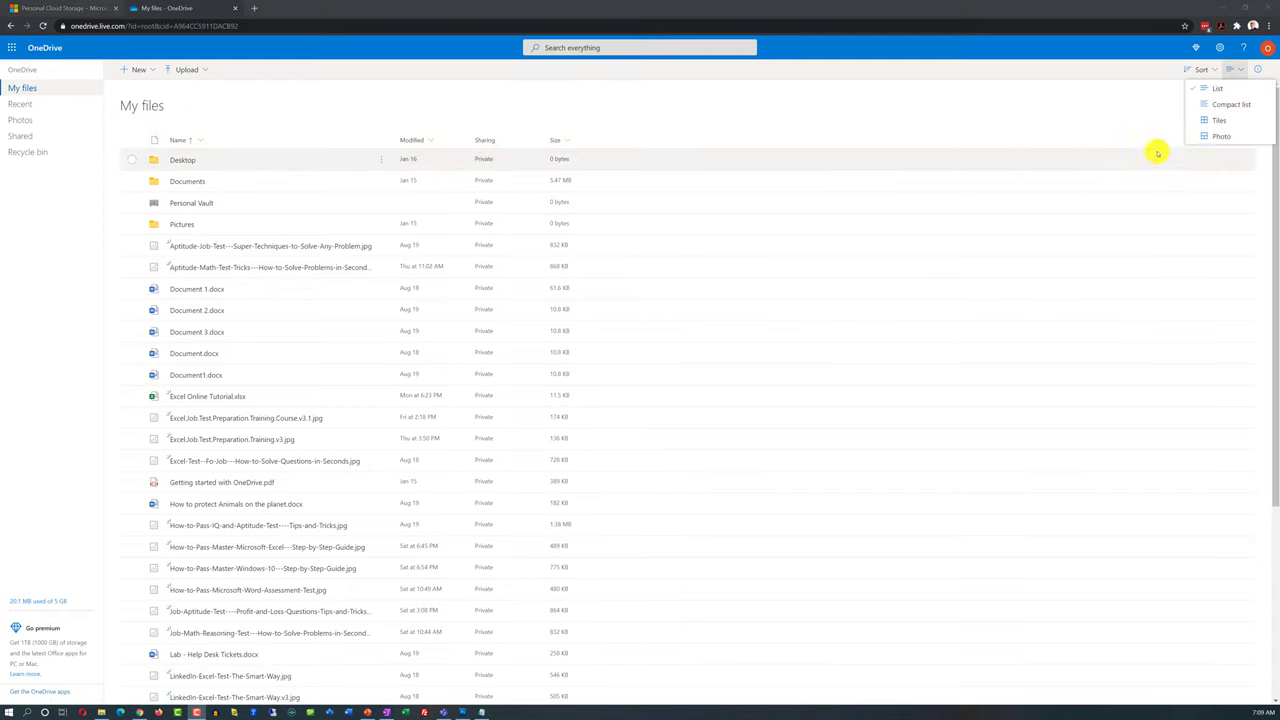
pyautogui.click(1217, 120)
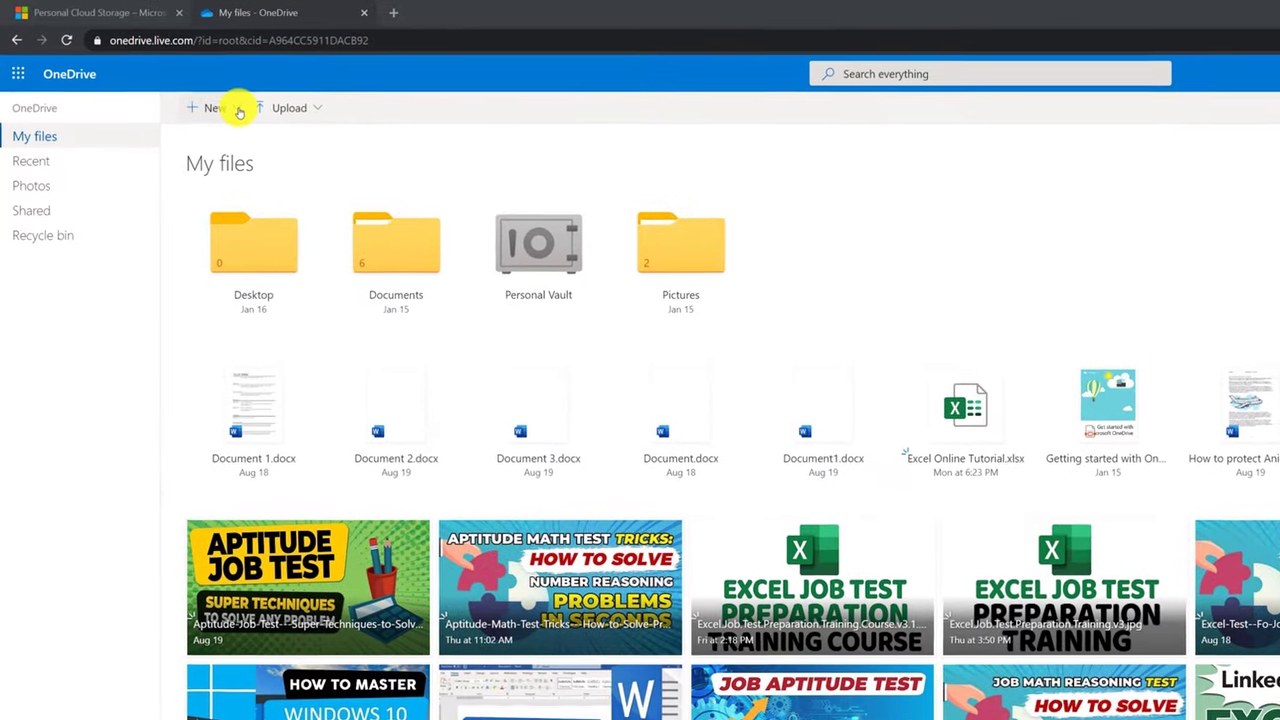
# Step: Create a new folder named "Test Folder" in My files
pyautogui.click(239, 112)
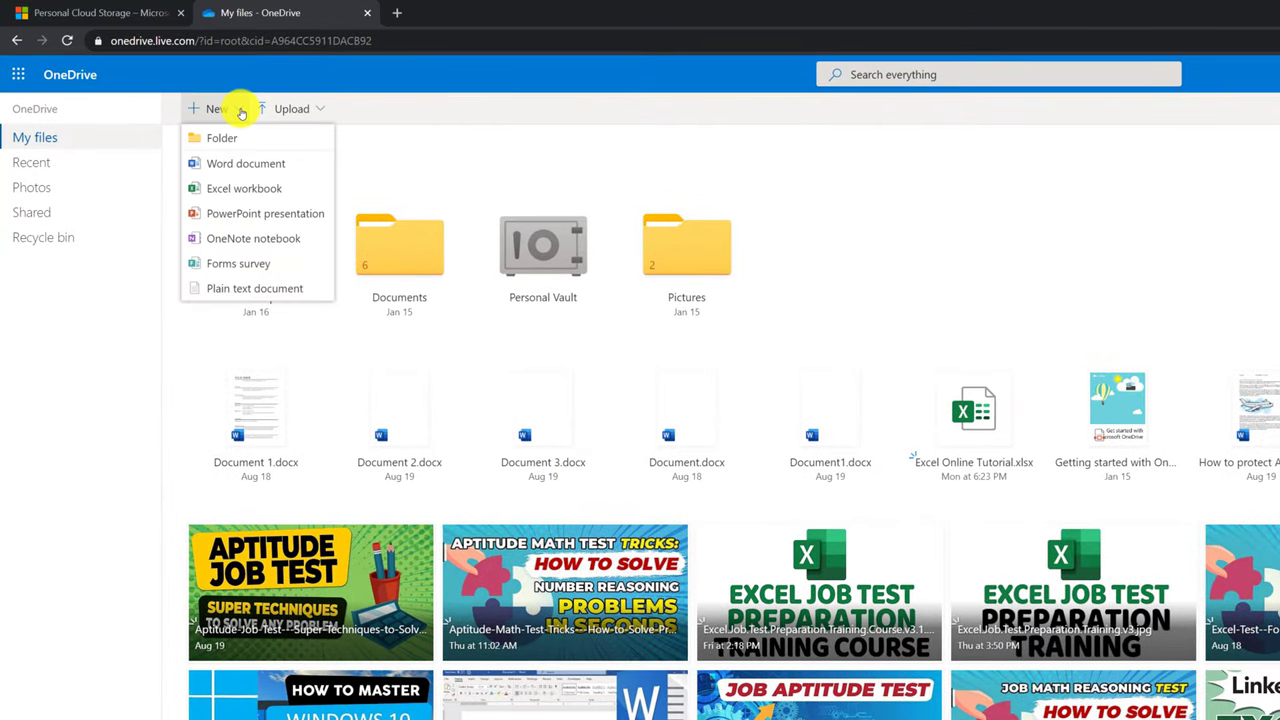
pyautogui.click(224, 138)
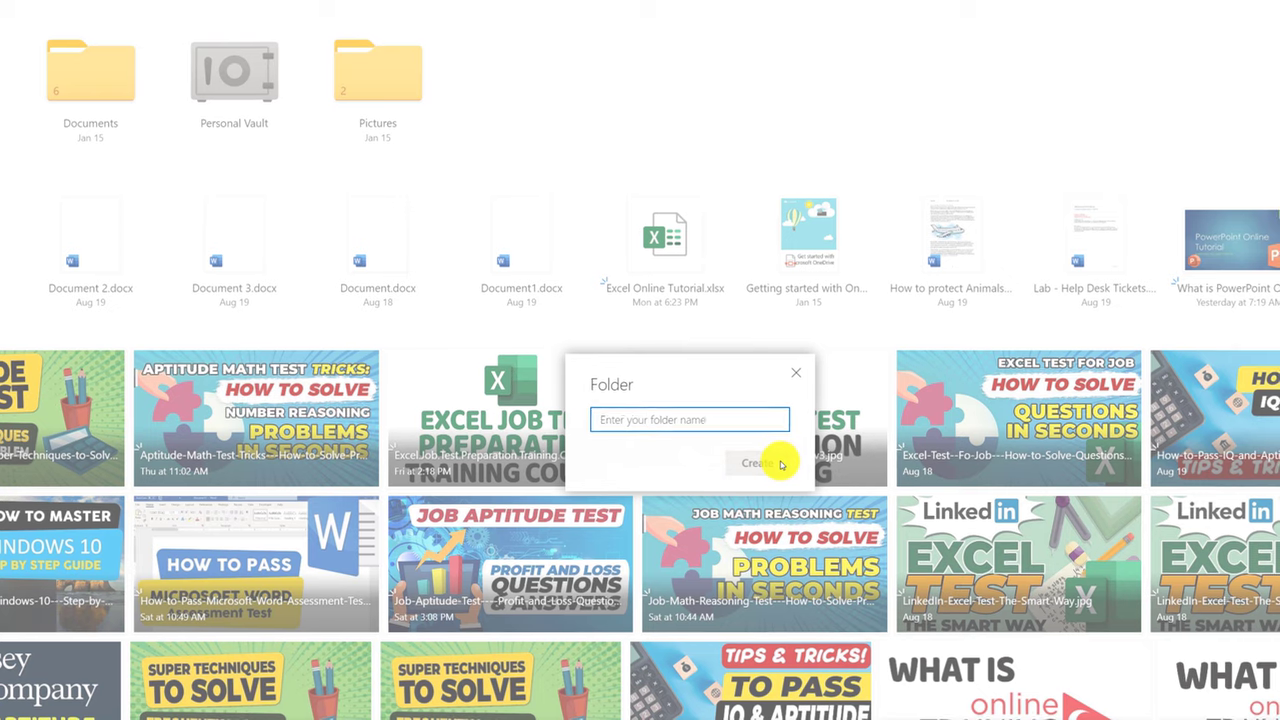
pyautogui.click(771, 466)
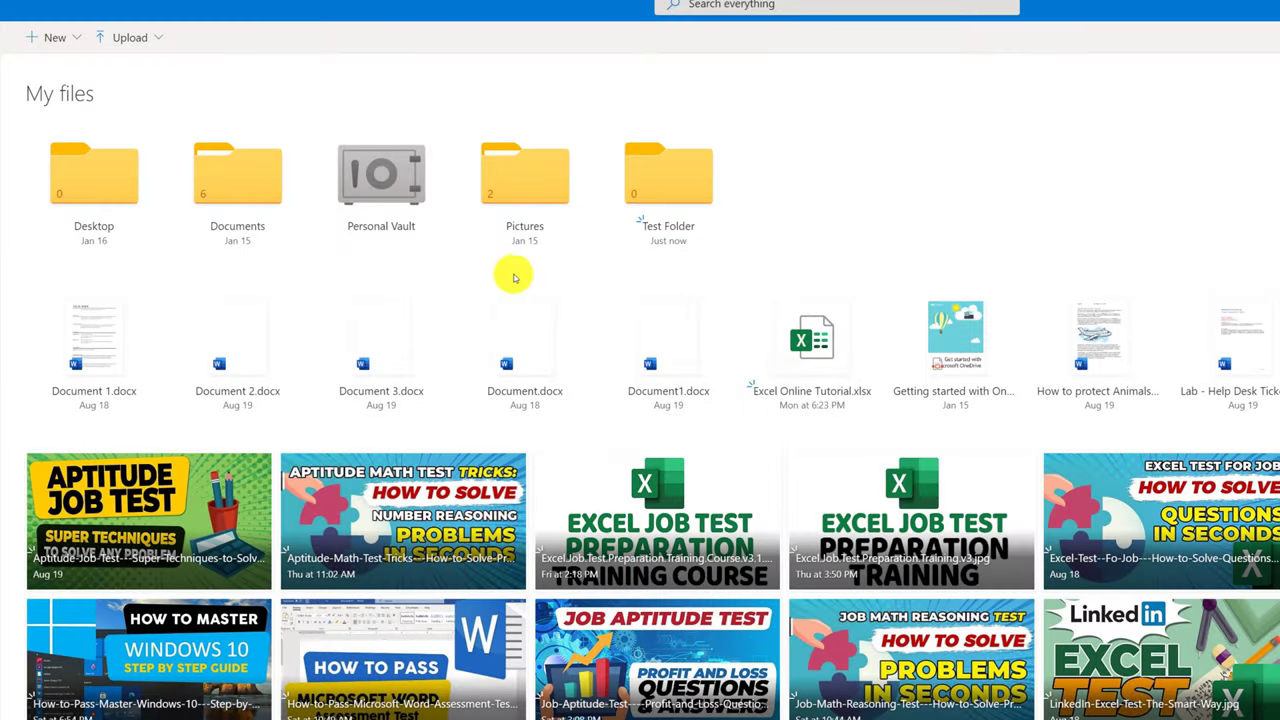
# Step: Rename Test Folder as "My Student Files"
pyautogui.rightClick(676, 195)
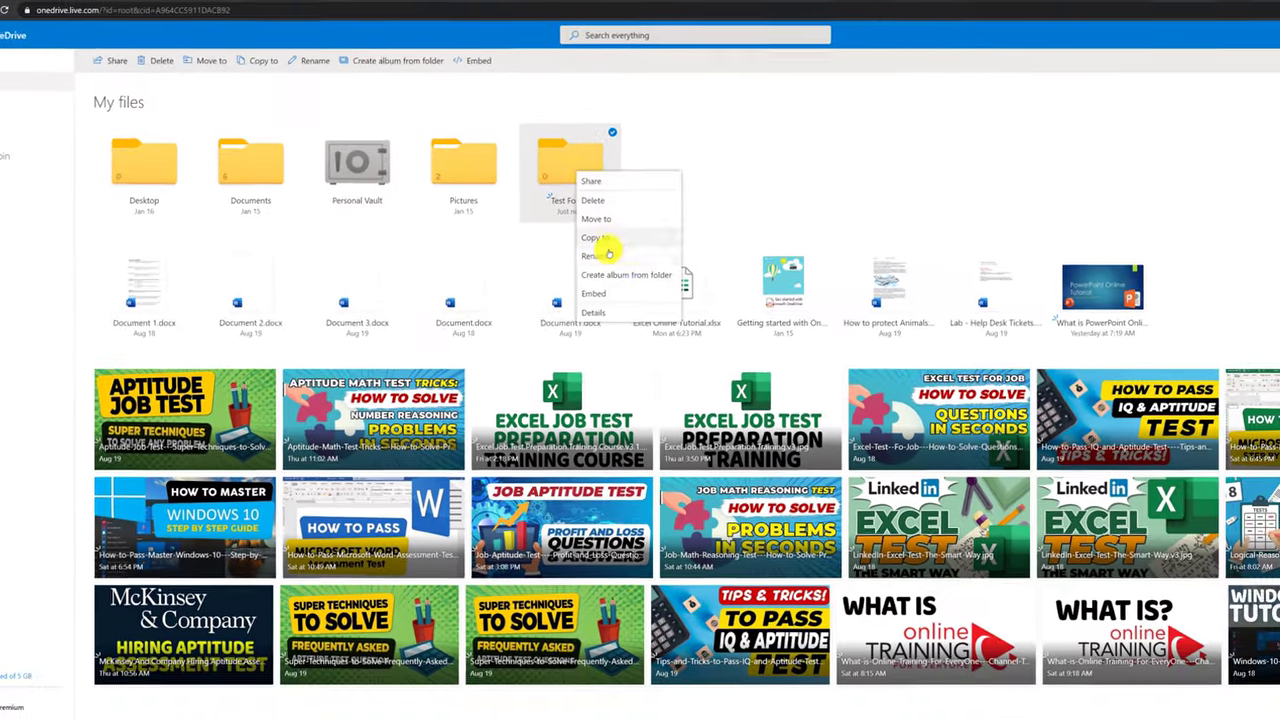
pyautogui.click(600, 255)
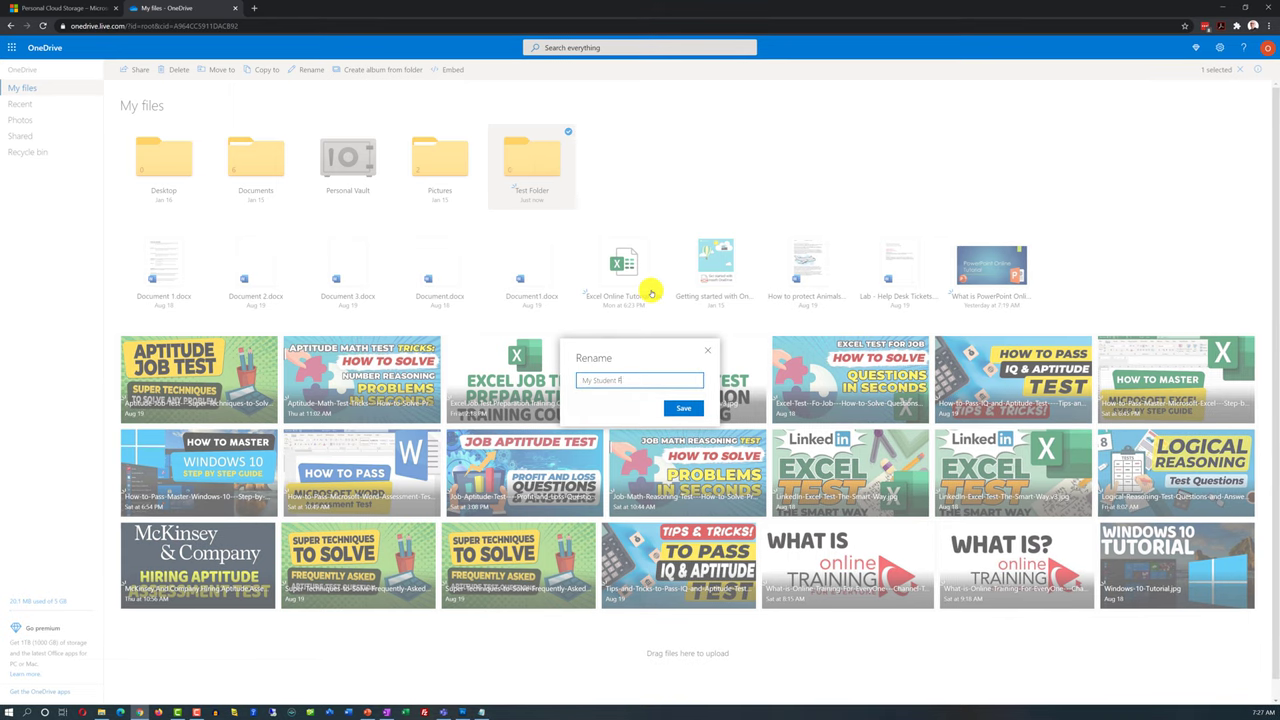
pyautogui.click(683, 408)
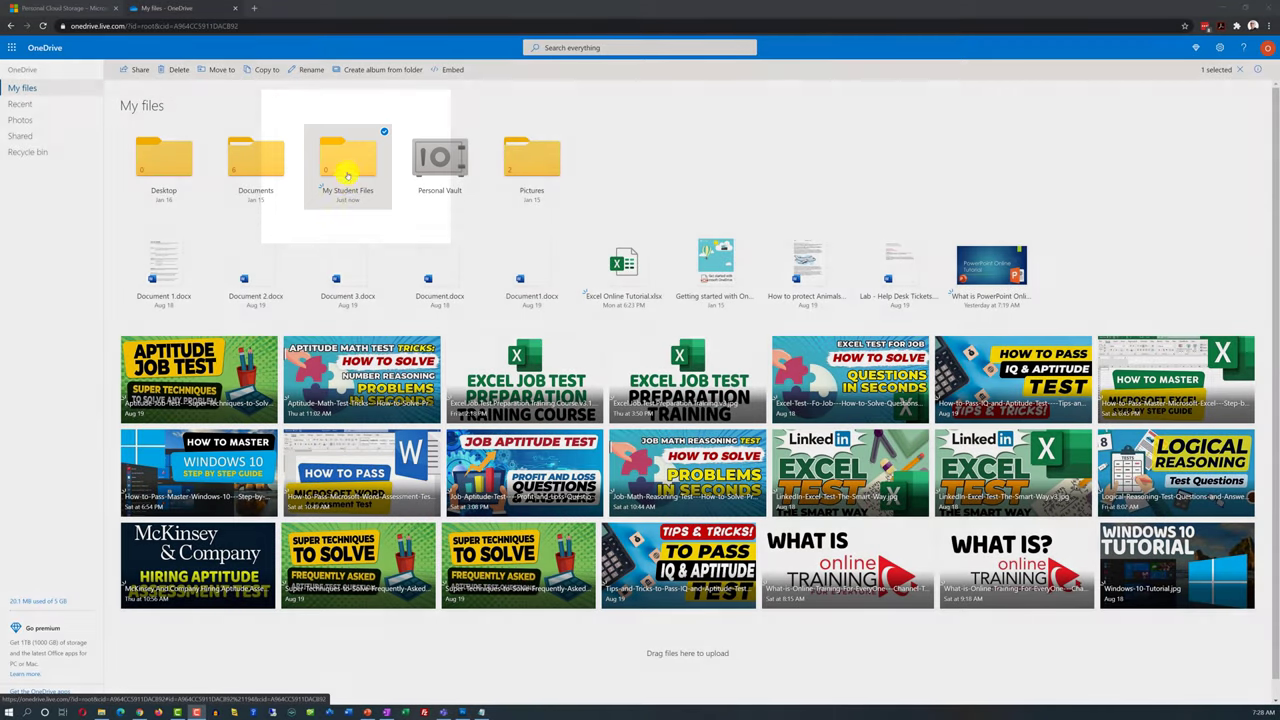
# Step: Open the My Student Files folder and look at the item types that can be created in it
pyautogui.click(347, 163)
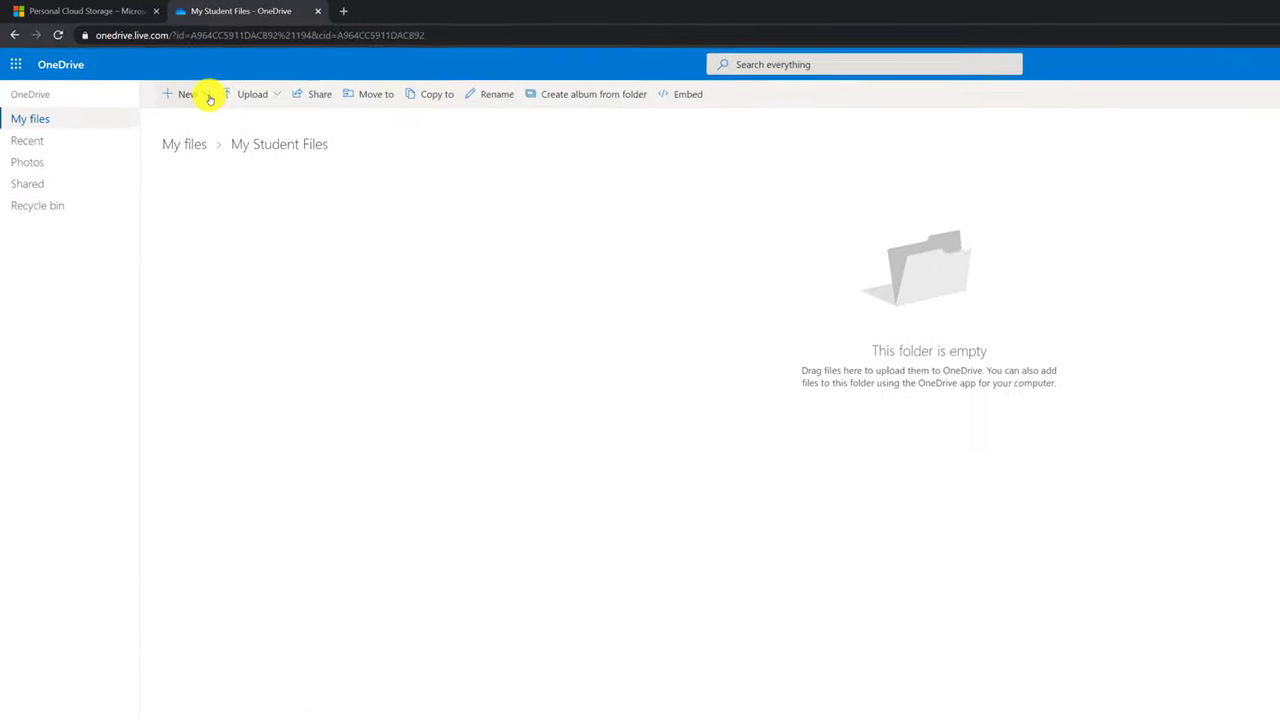
pyautogui.click(205, 95)
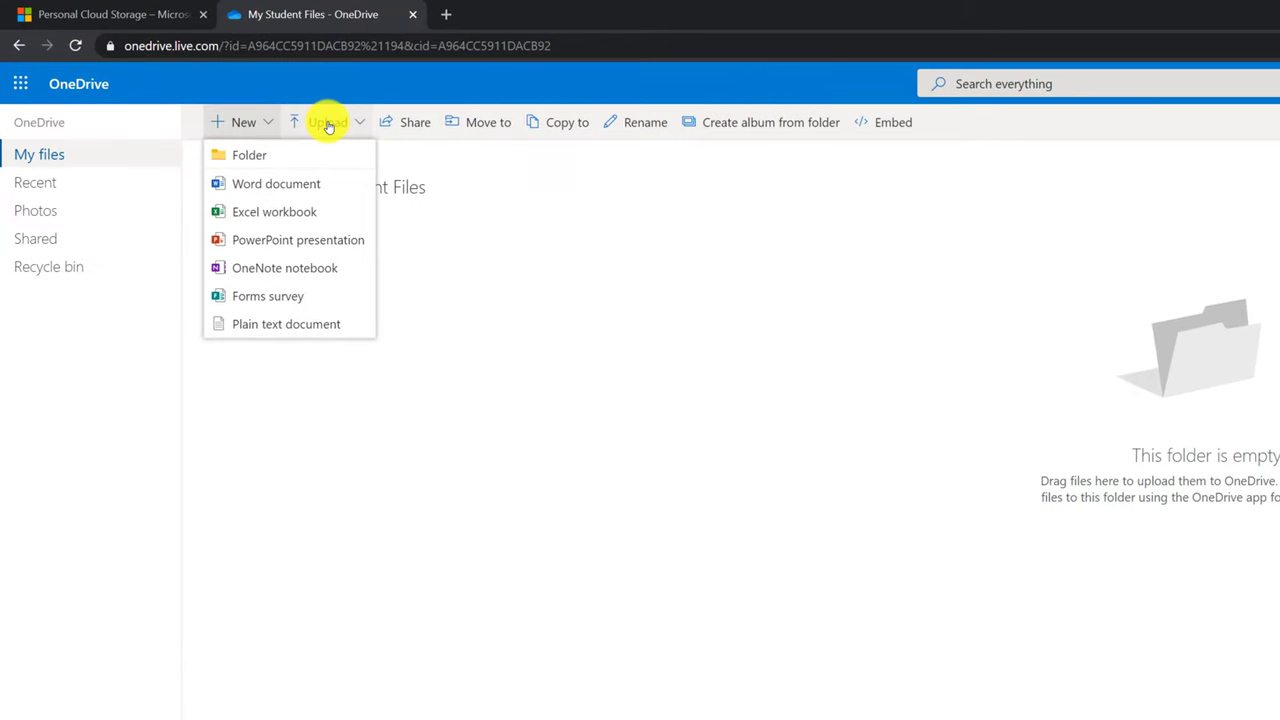
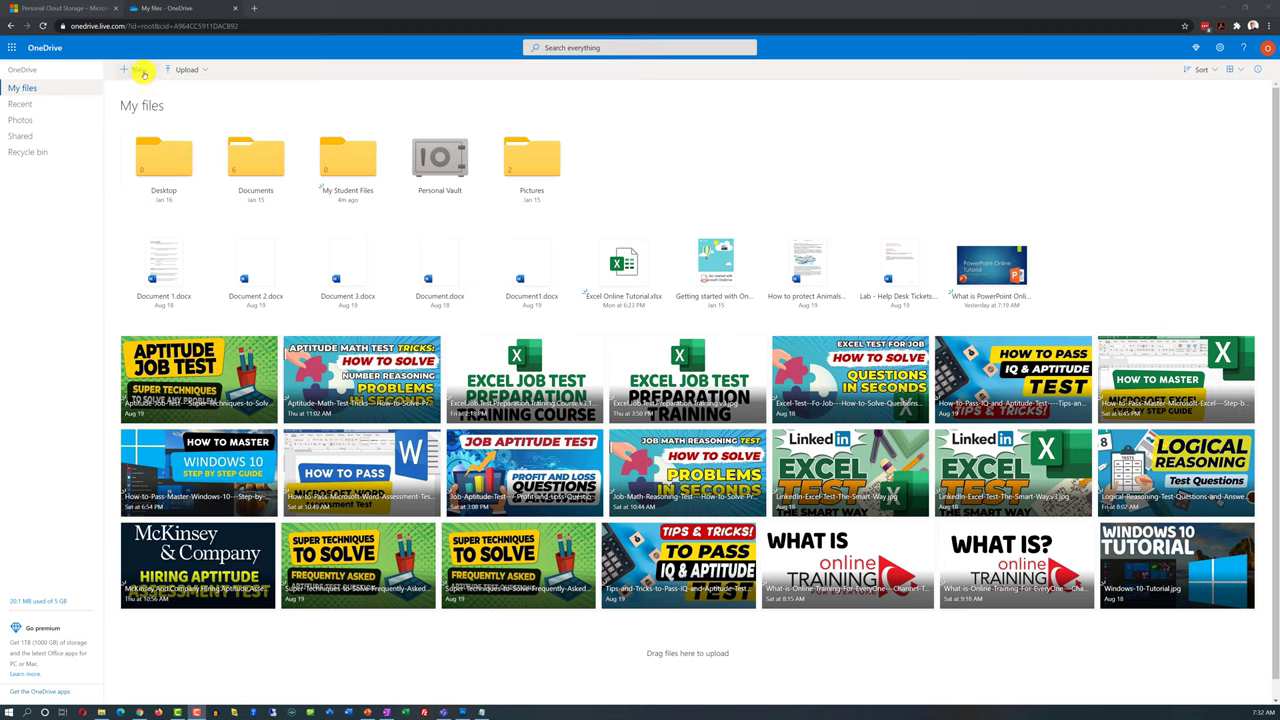
# Step: Create a folder named "Technical College" in My files
pyautogui.click(148, 70)
pyautogui.click(140, 92)
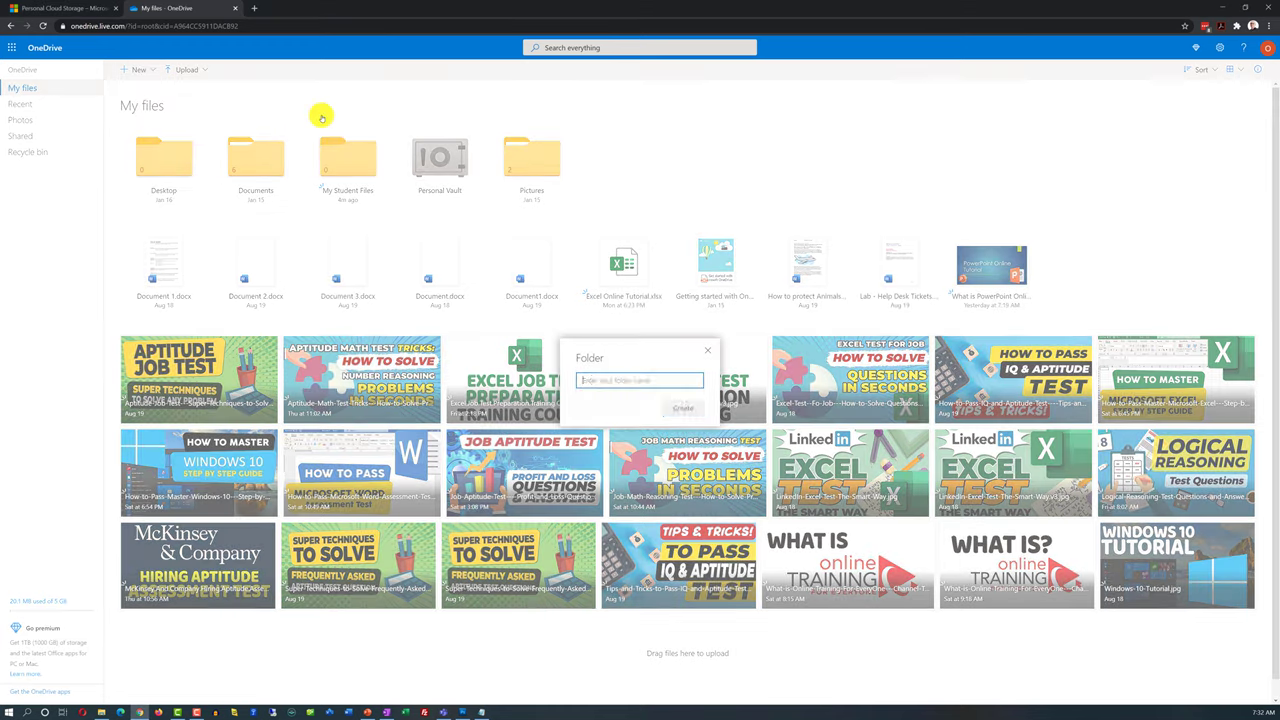
pyautogui.write('Technical College')
pyautogui.press('Return')
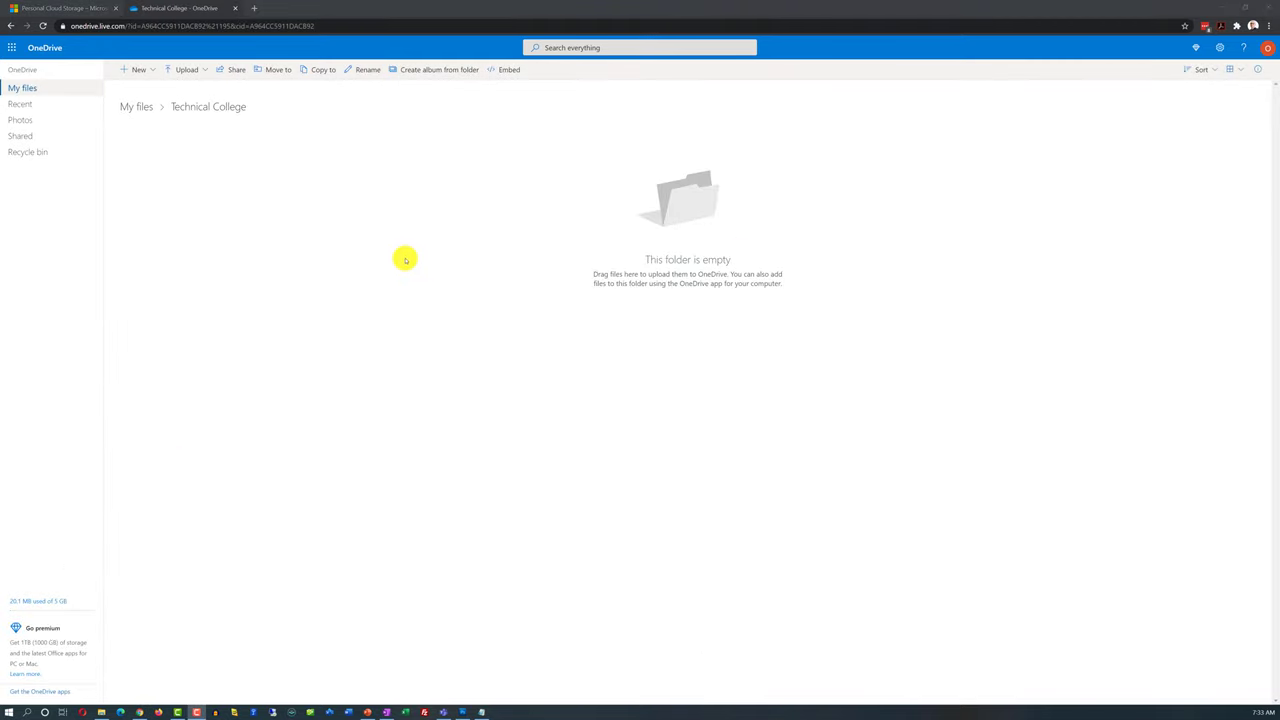
# Step: Create two semester folders inside Technical College, named "Fall 2020" and "Spring 2021"
pyautogui.click(137, 69)
pyautogui.click(136, 87)
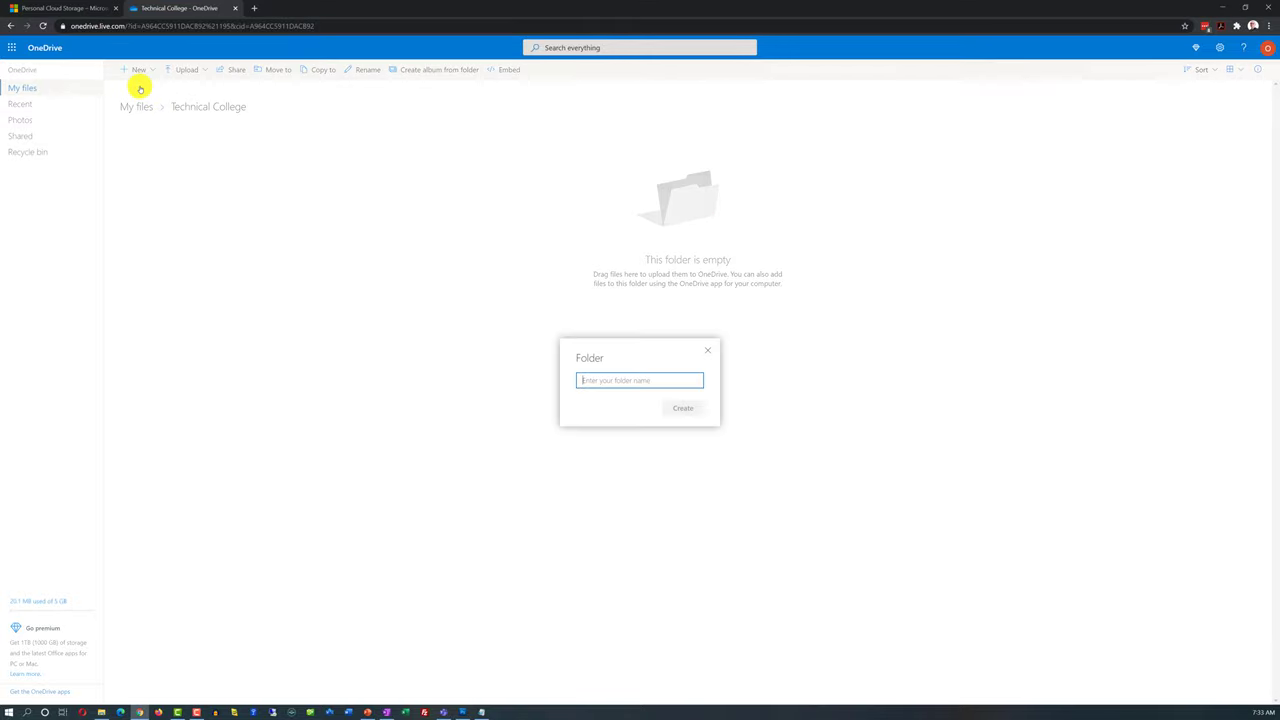
pyautogui.write('Fall 2020')
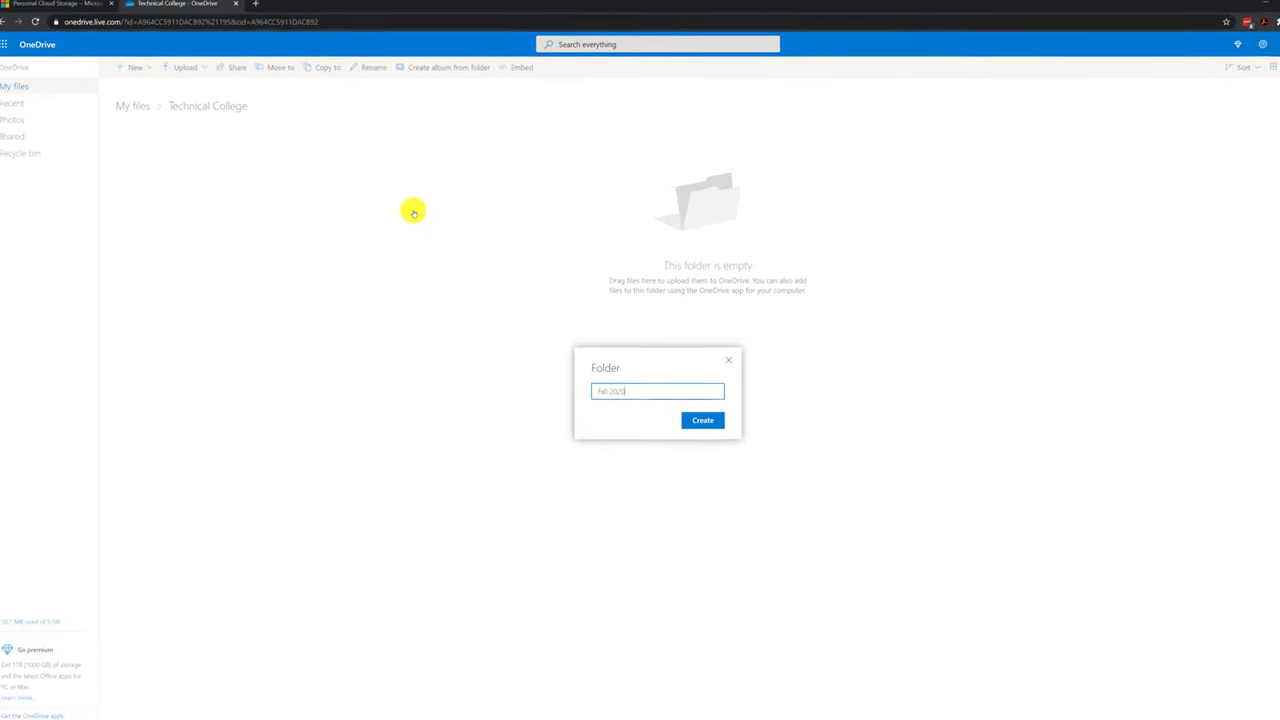
pyautogui.click(701, 419)
pyautogui.click(135, 67)
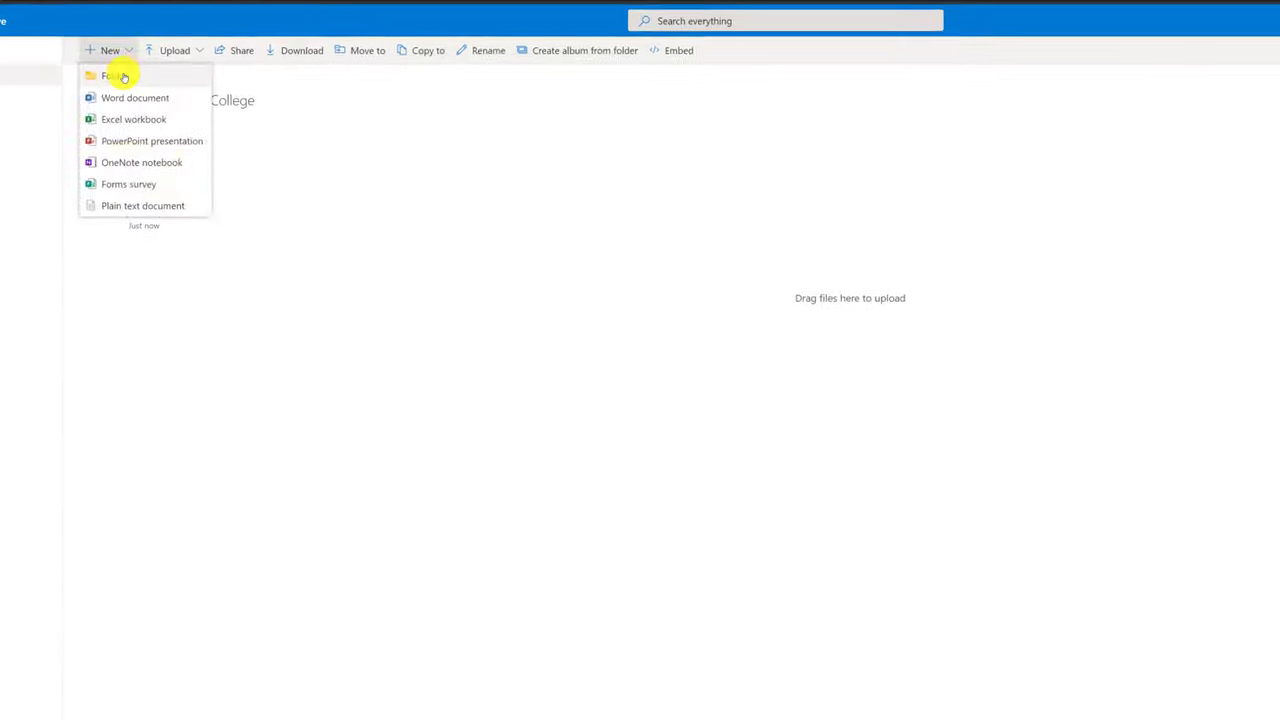
pyautogui.click(136, 84)
pyautogui.write('Spring 2021')
pyautogui.click(948, 570)
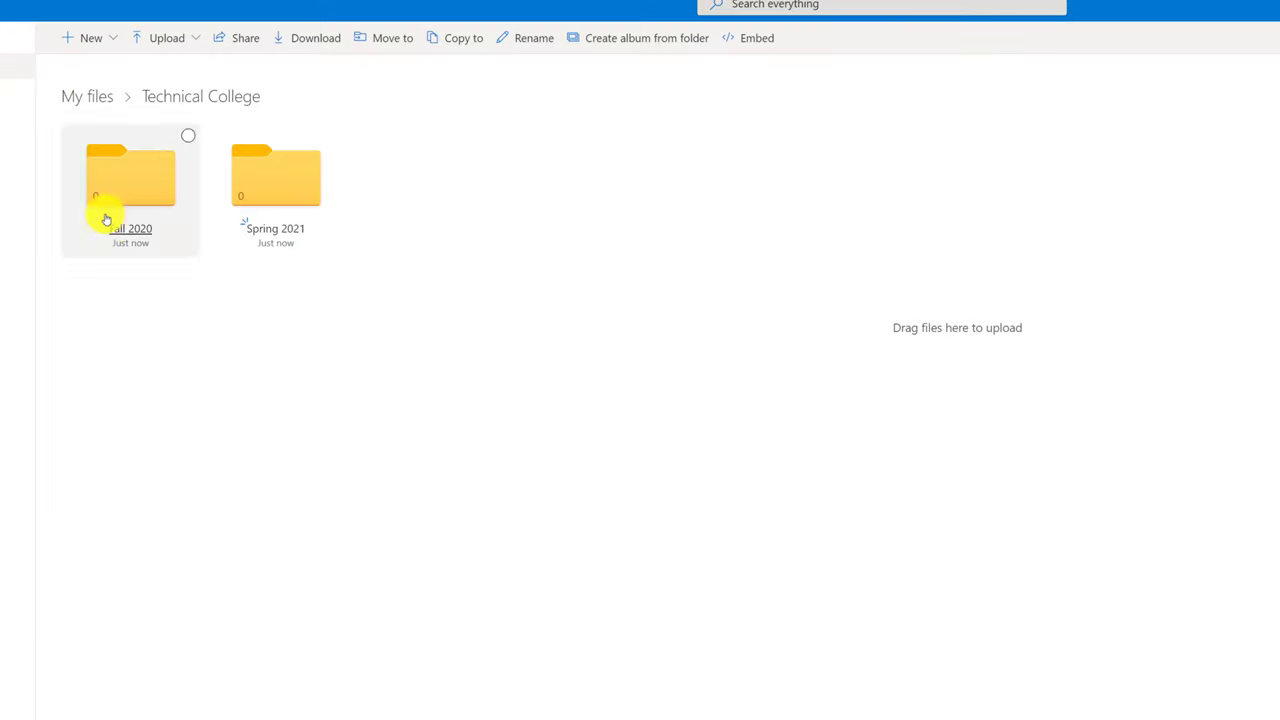
# Step: Open the Fall 2020 folder and create a course folder in it named "Introduction to Computing"
pyautogui.click(106, 210)
pyautogui.click(91, 38)
pyautogui.click(97, 67)
pyautogui.write('Introduction to Comp')
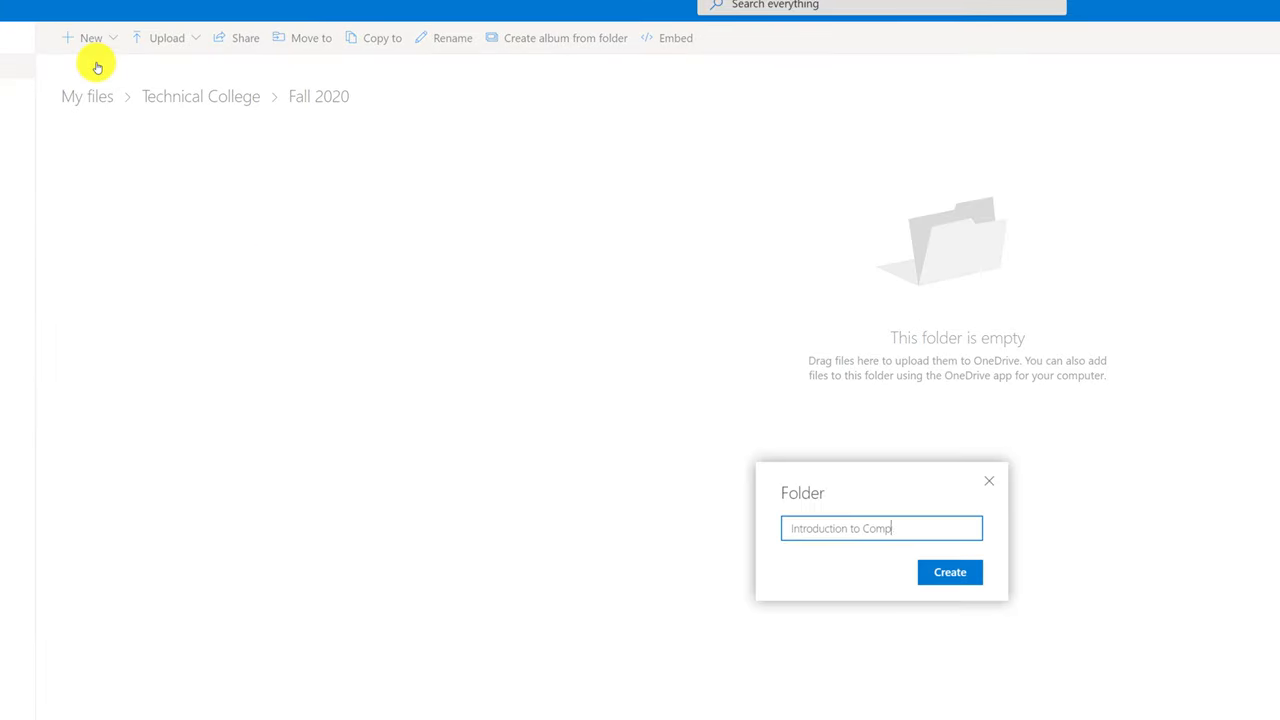
pyautogui.write('uting')
pyautogui.click(945, 572)
# Step: Create a second course folder named "Windows 10" inside Fall 2020
pyautogui.click(91, 38)
pyautogui.click(100, 63)
pyautogui.write('Window')
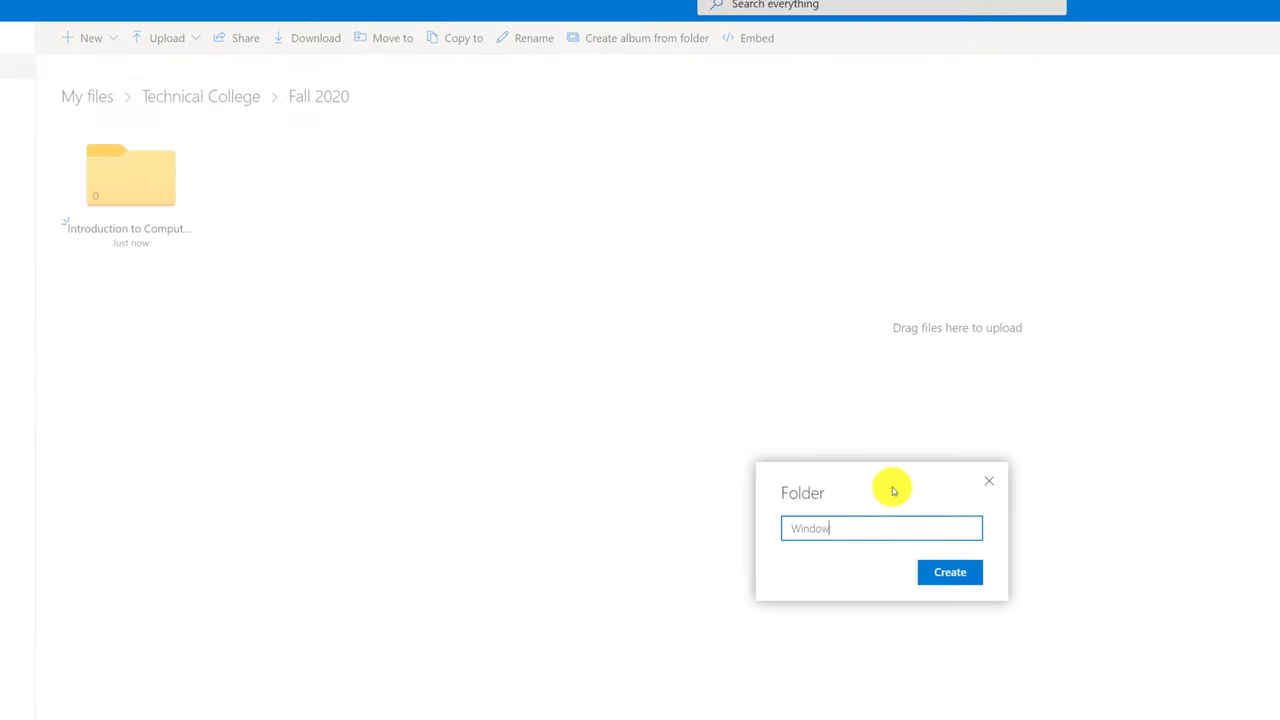
pyautogui.write('s 10')
pyautogui.click(950, 572)
# Step: Inside Introduction to Computing, create a folder named "09-02-2020 Lecture 1", copying its name to the clipboard for reuse
pyautogui.click(134, 190)
pyautogui.click(91, 38)
pyautogui.click(100, 63)
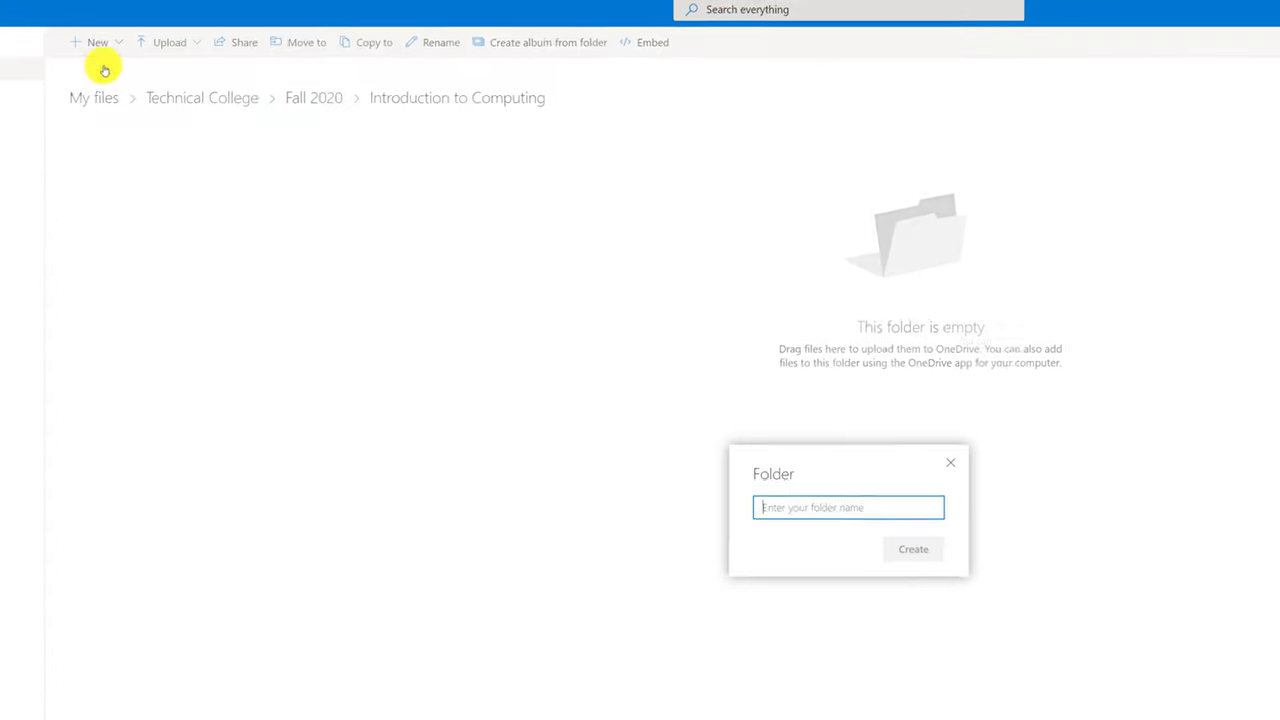
pyautogui.write('09-02-2020 Le')
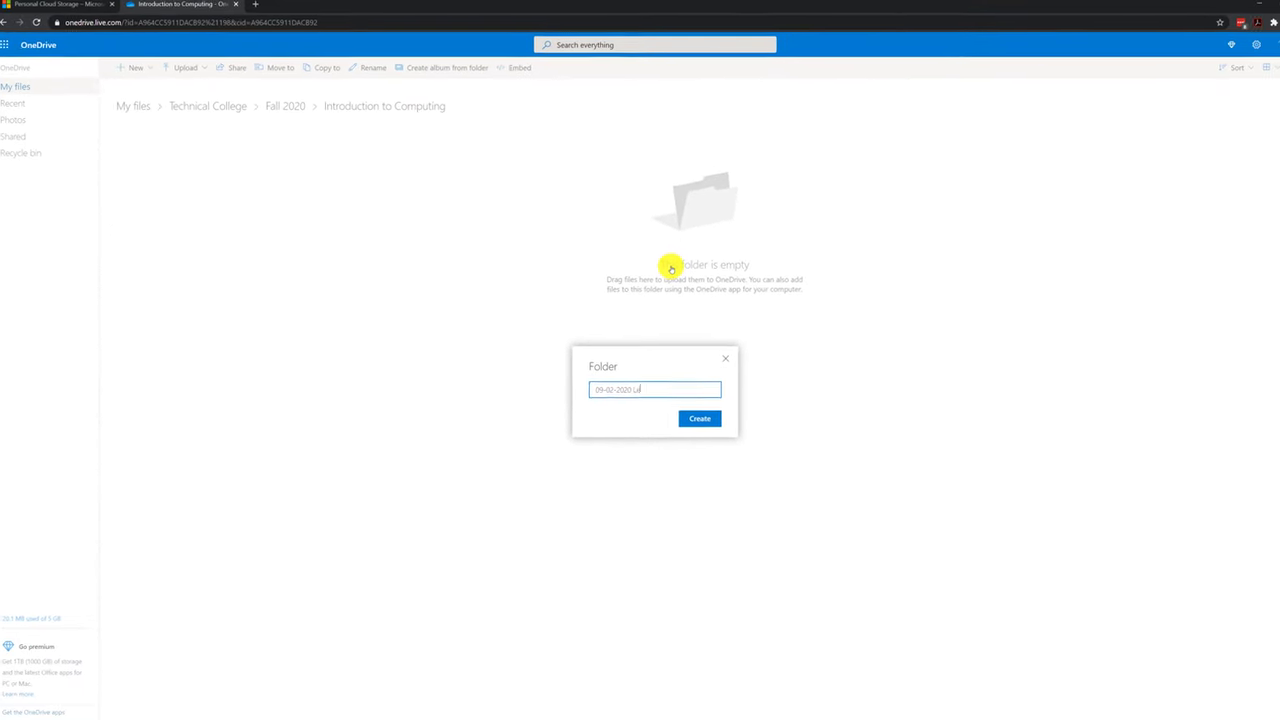
pyautogui.write('cture 1')
pyautogui.hotkey('ctrl', 'a')
pyautogui.hotkey('ctrl', 'c')
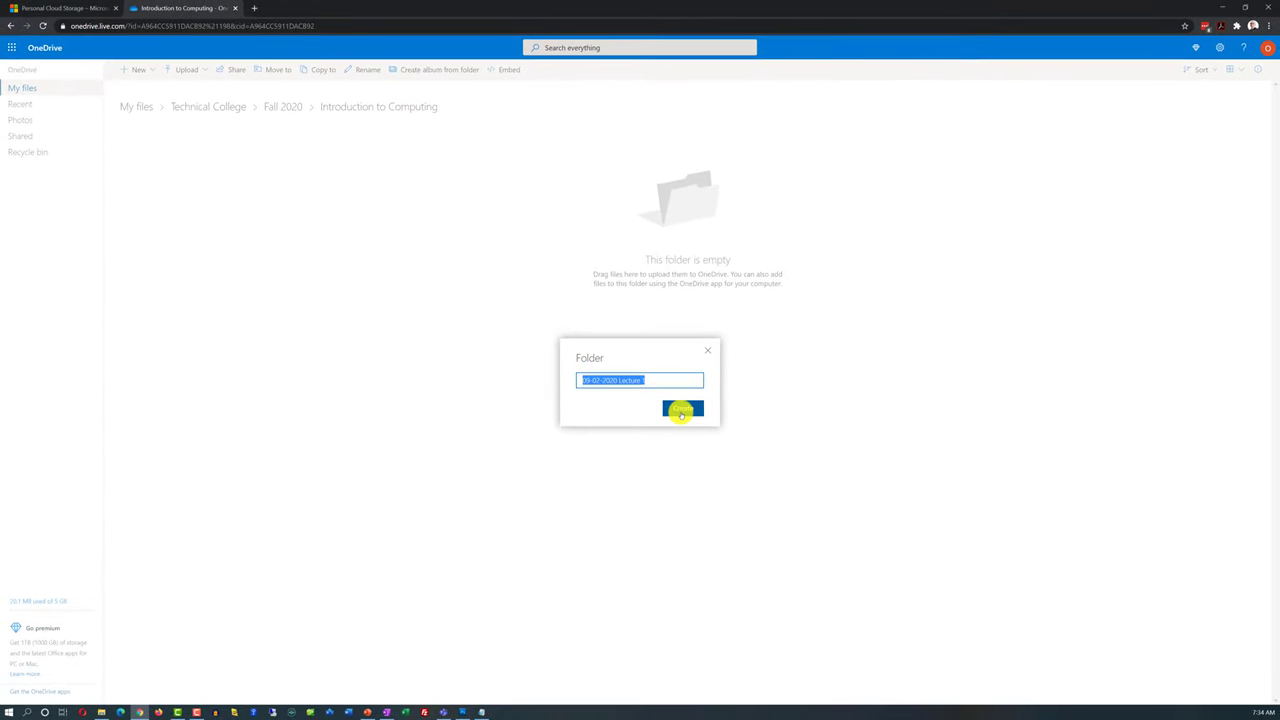
pyautogui.click(682, 409)
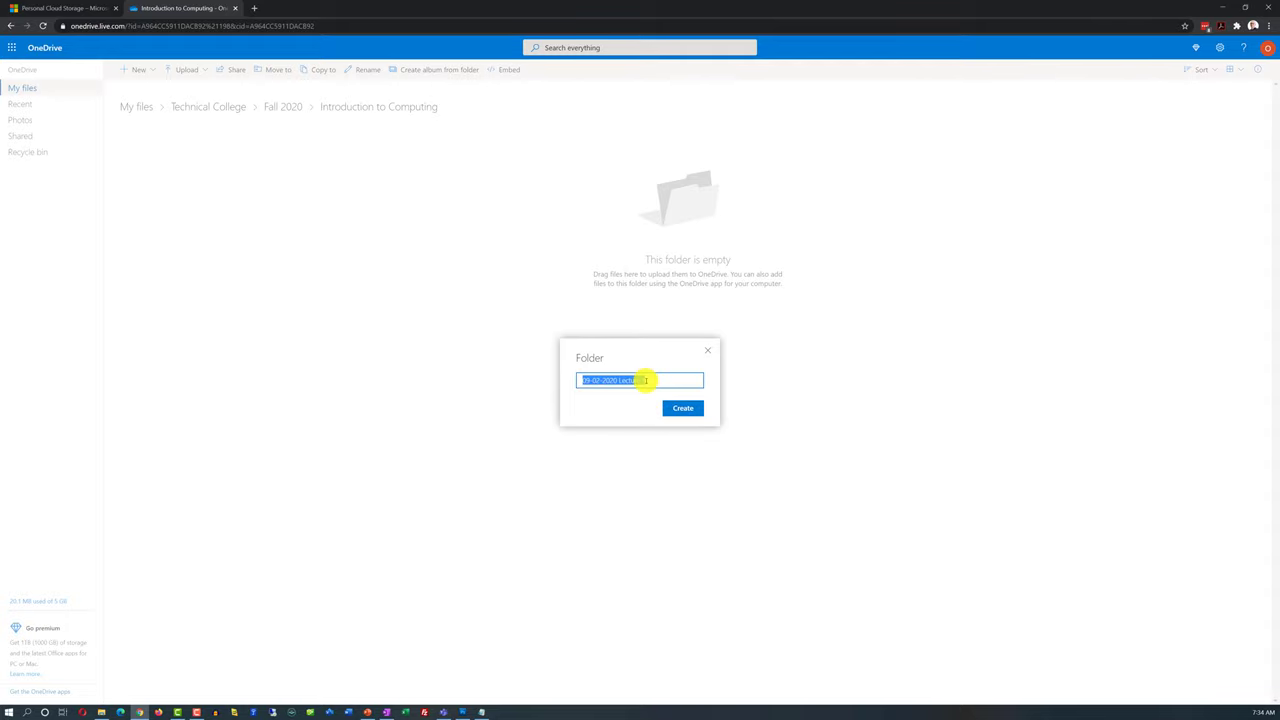
pyautogui.click(688, 409)
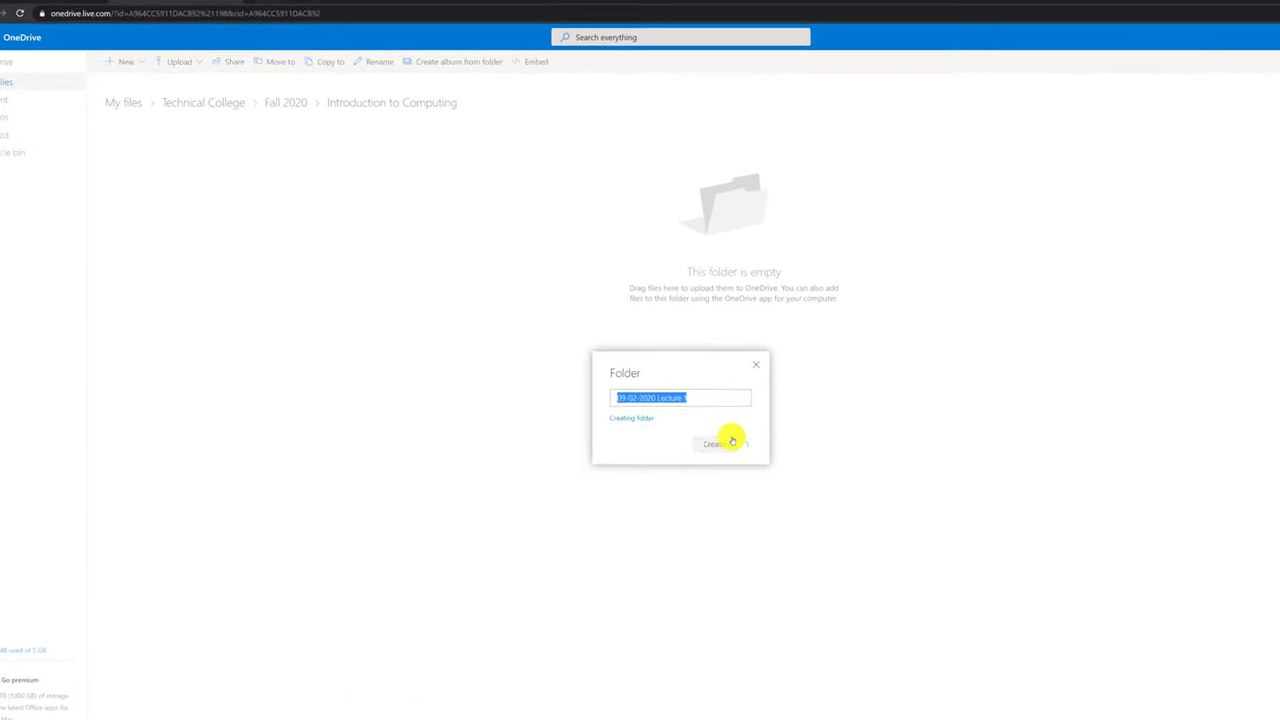
# Step: Create a second lecture folder named "09-02-2020 Lecture 2" inside Introduction to Computing, reusing the copied name
pyautogui.click(93, 50)
pyautogui.click(95, 61)
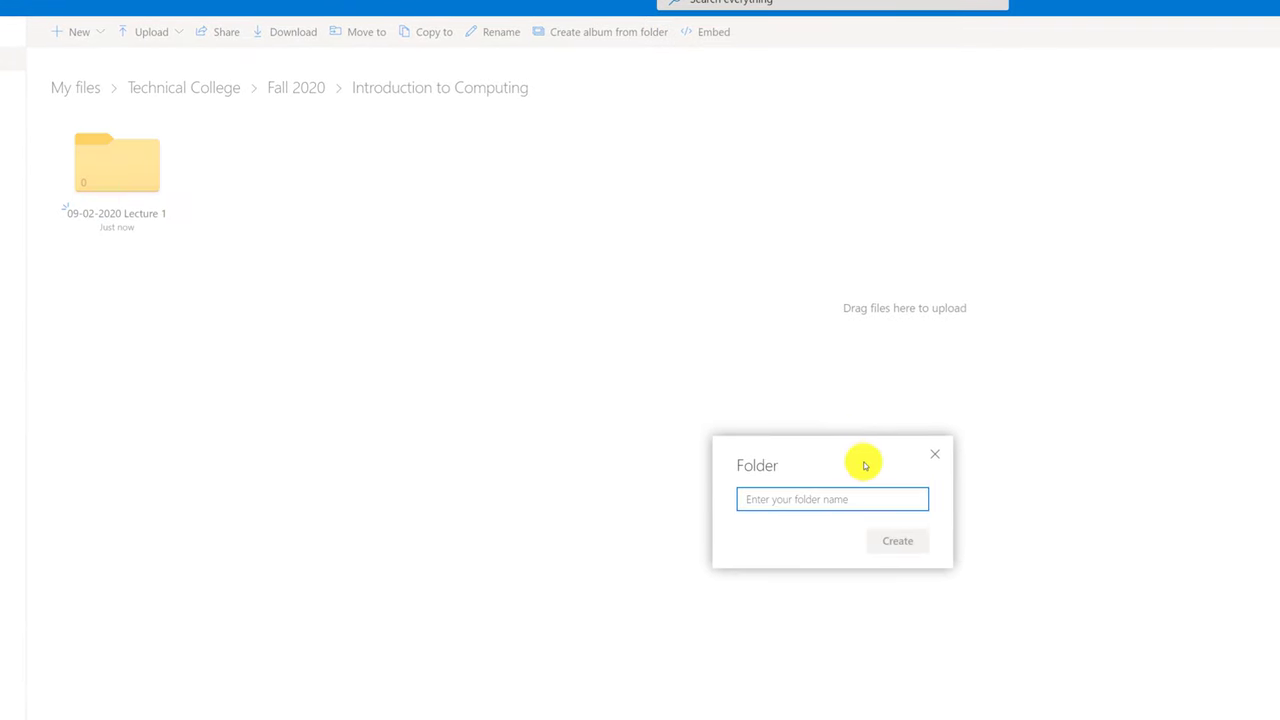
pyautogui.hotkey('ctrl', 'v')
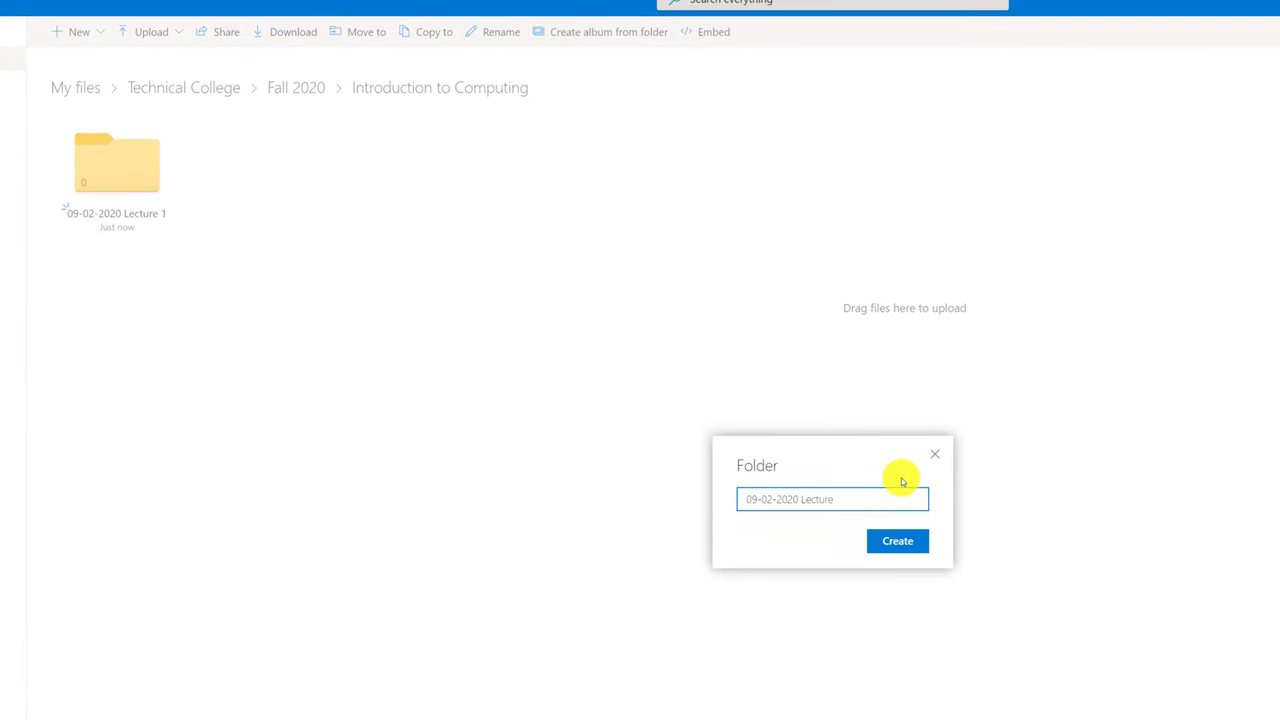
pyautogui.click(905, 541)
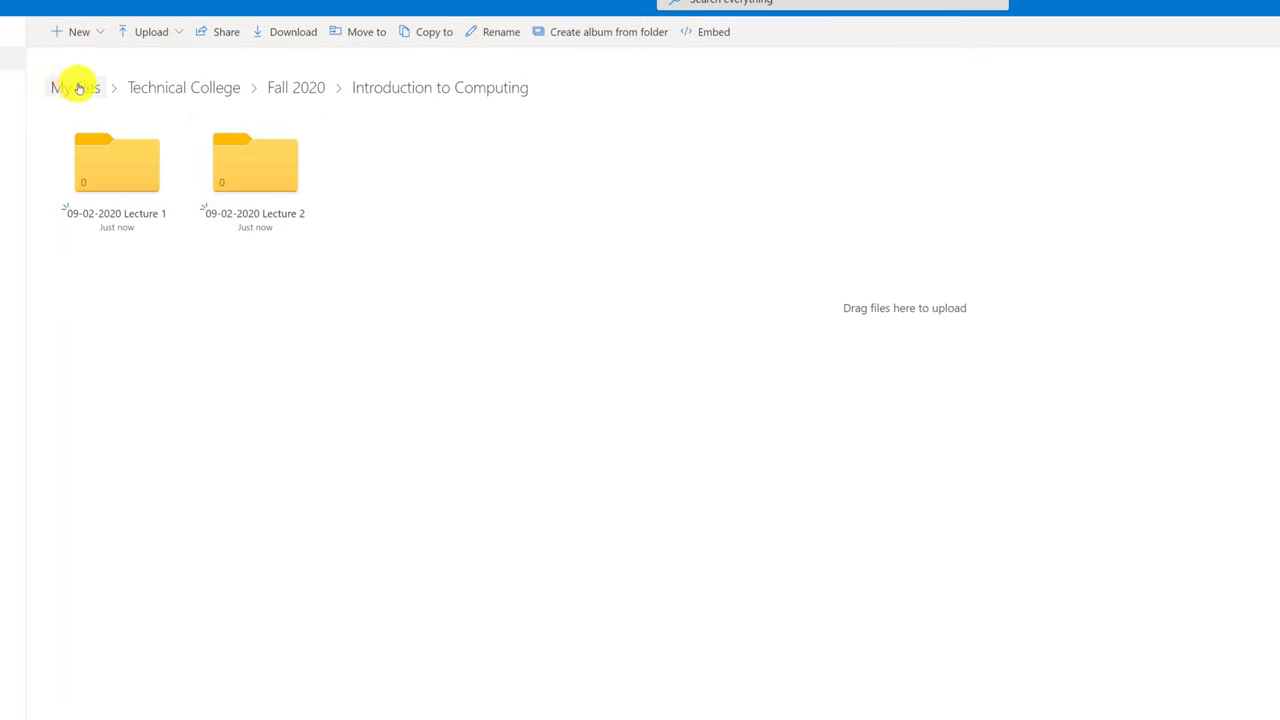
# Step: Go up the folder path through Fall 2020 to Technical College, and return to the Introduction to Computing folder
pyautogui.click(79, 90)
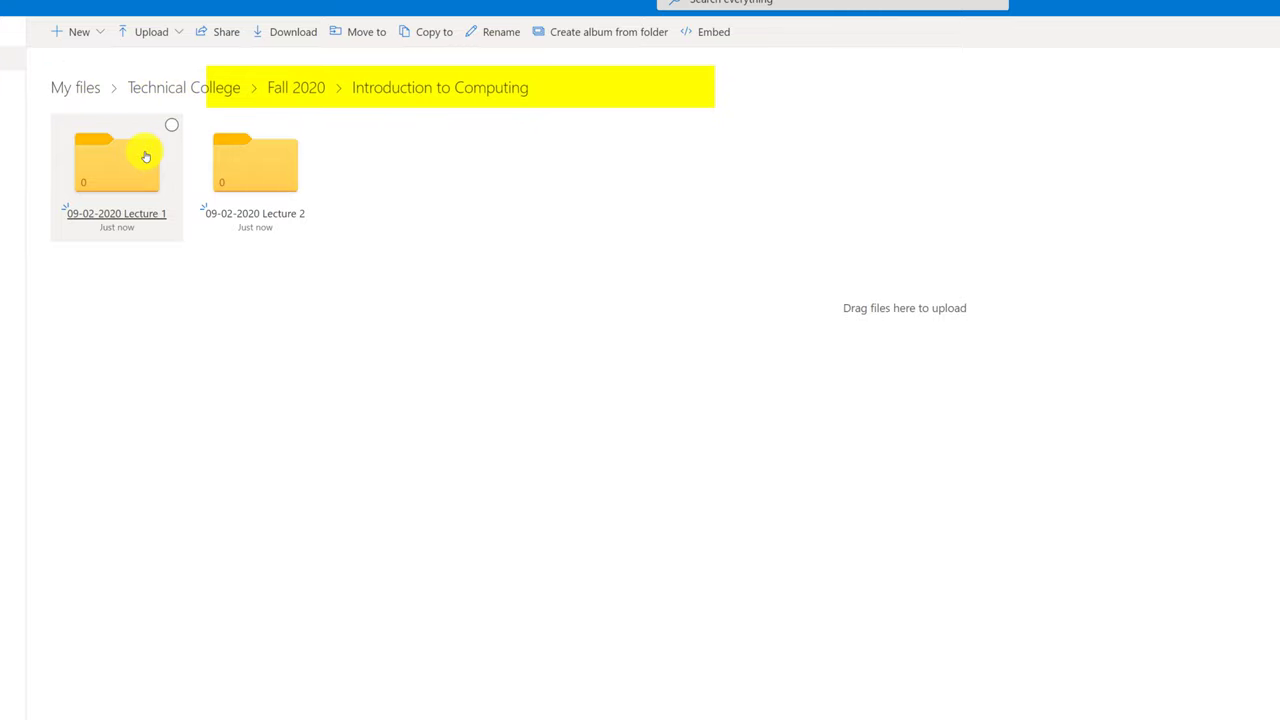
pyautogui.click(306, 89)
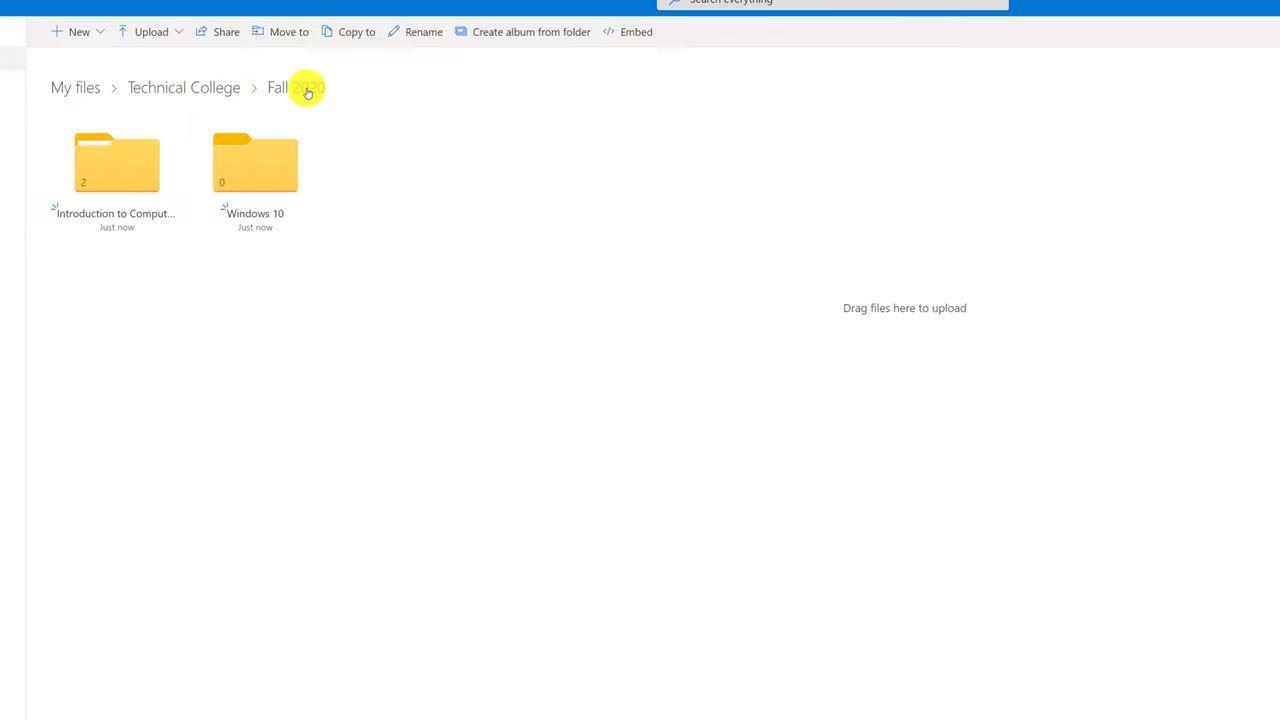
pyautogui.click(196, 89)
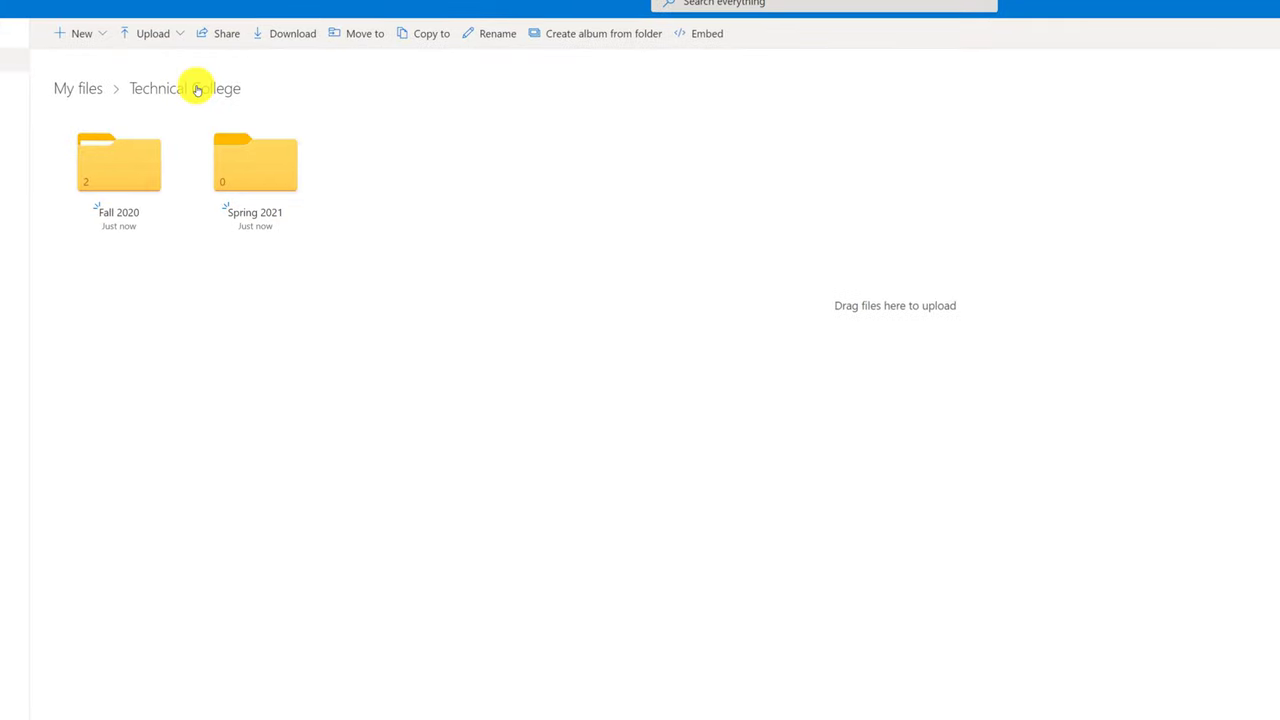
pyautogui.click(140, 170)
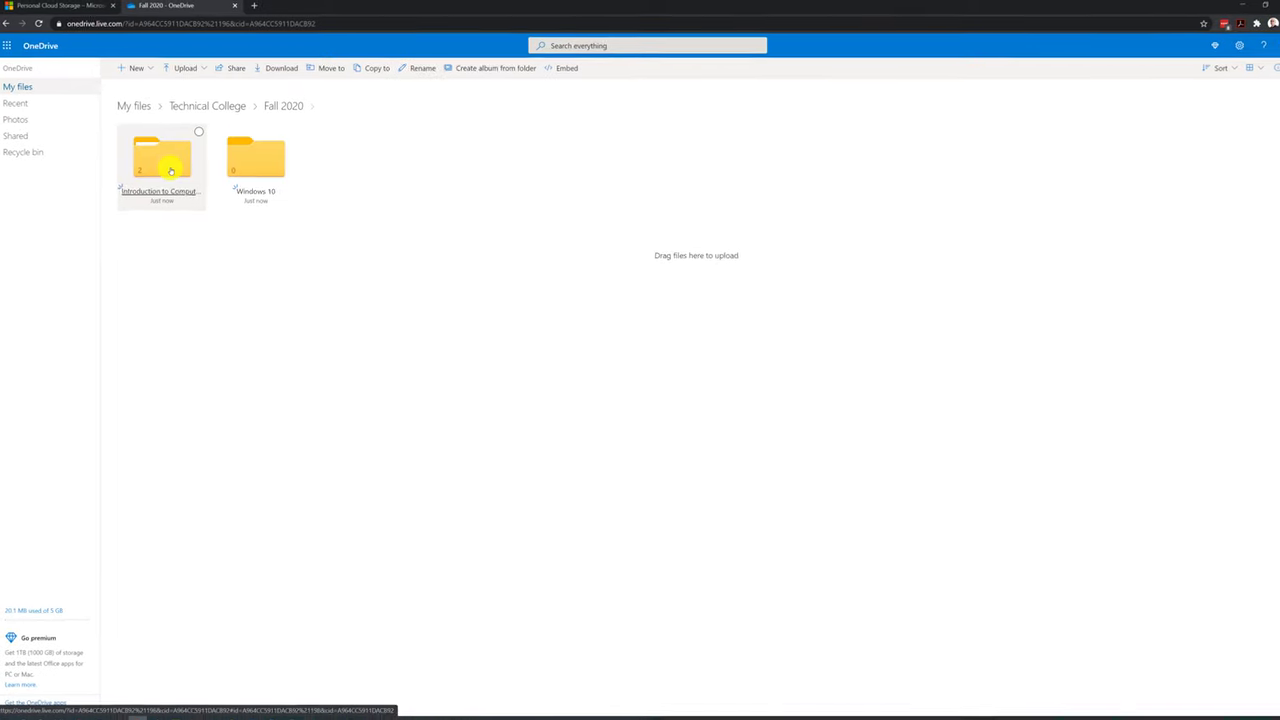
pyautogui.click(163, 172)
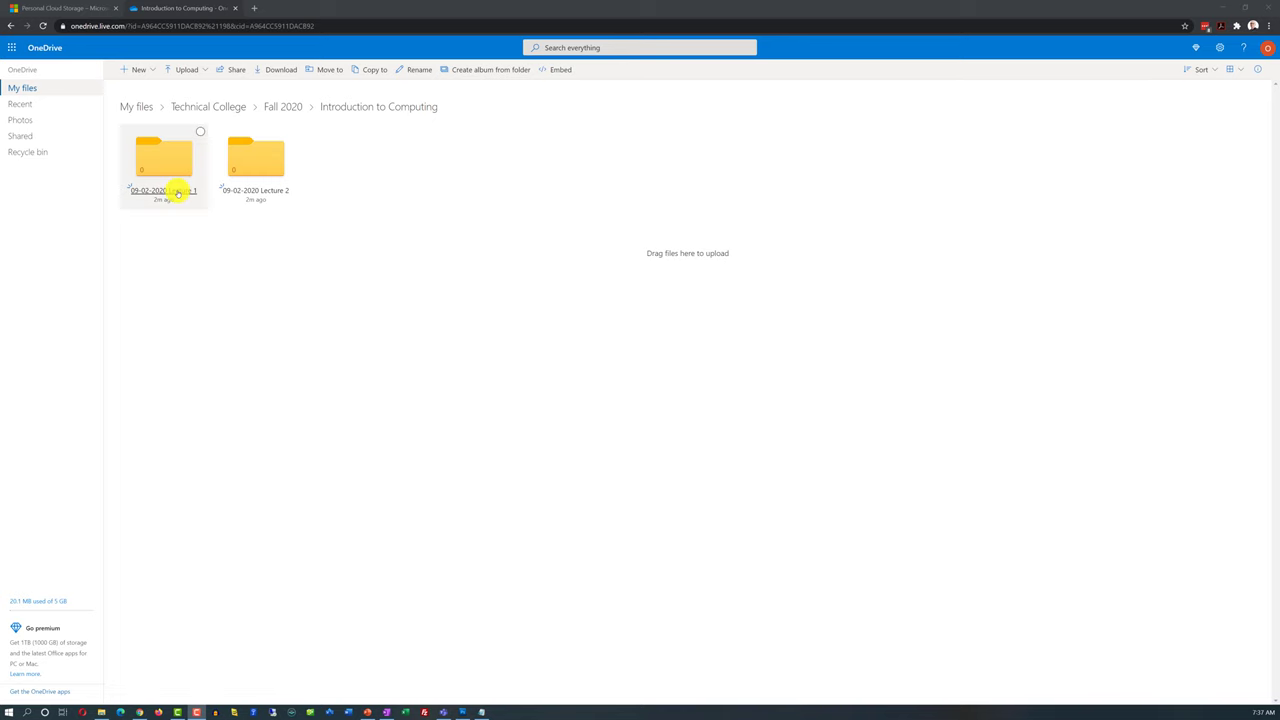
# Step: Open the 09-02-2020 Lecture 1 folder, create a blank Word document in it, and close the document
pyautogui.click(172, 191)
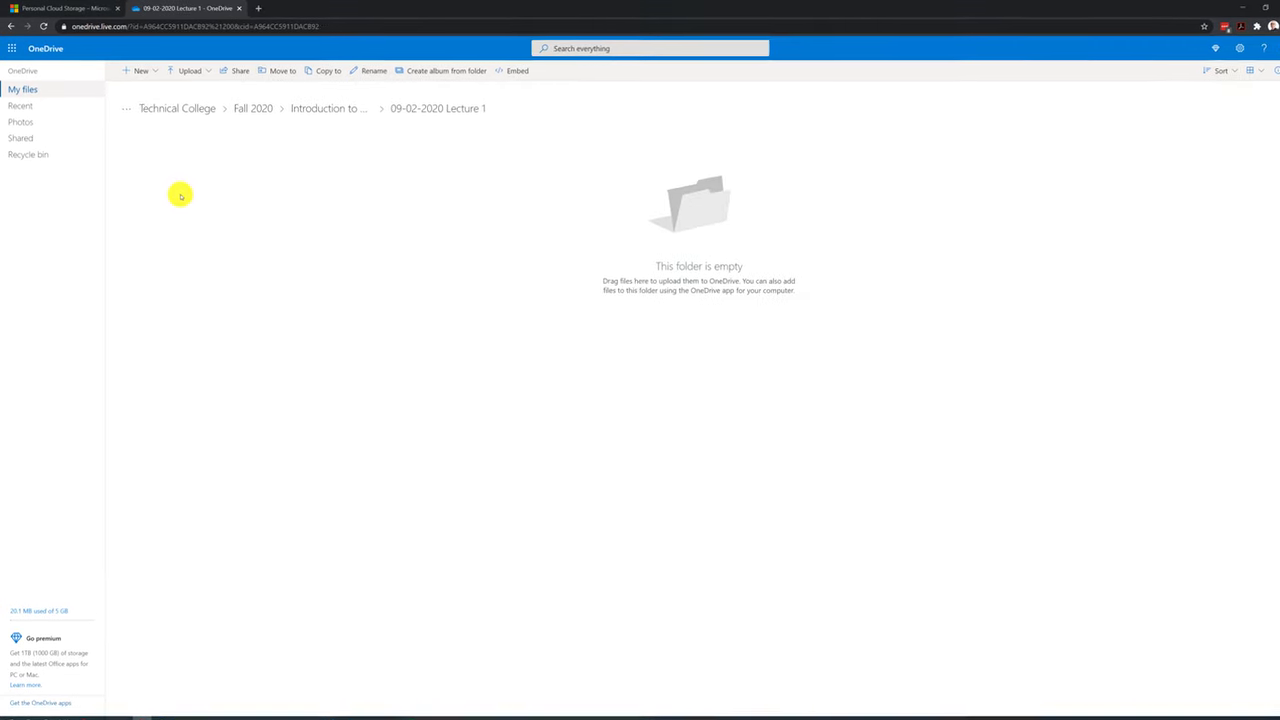
pyautogui.click(146, 73)
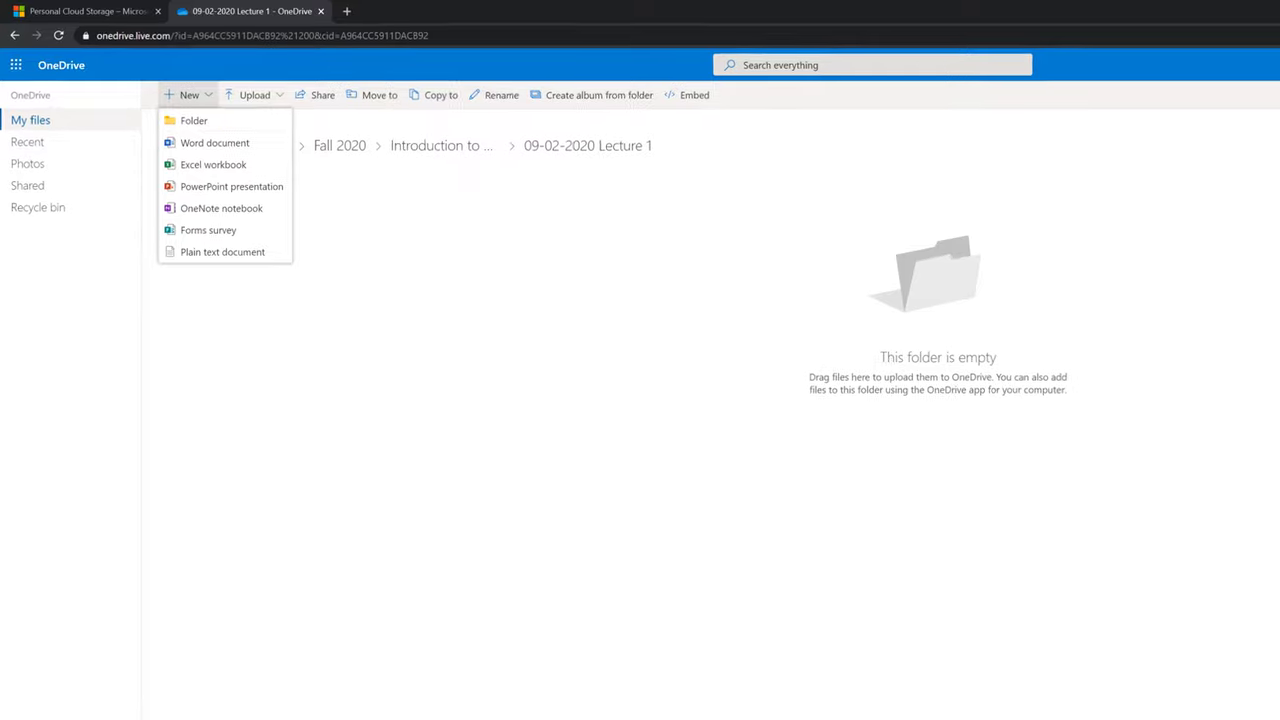
pyautogui.click(212, 142)
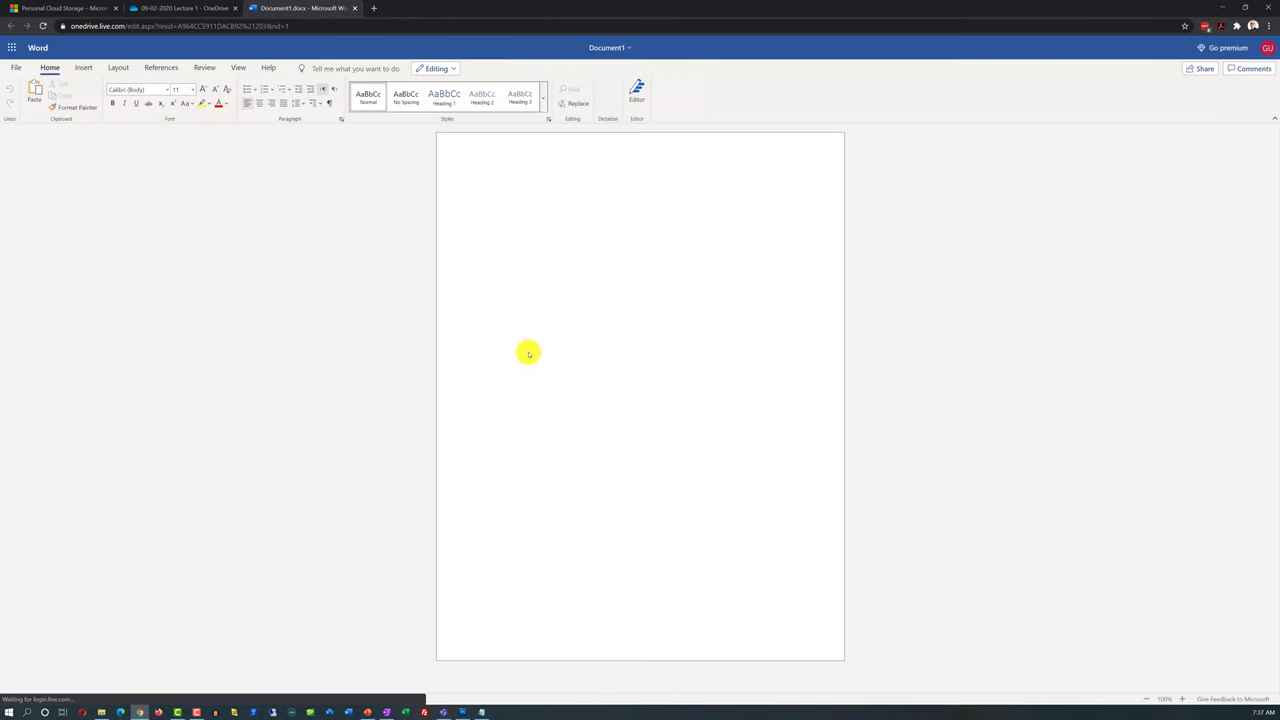
pyautogui.hotkey('ctrl', 'w')
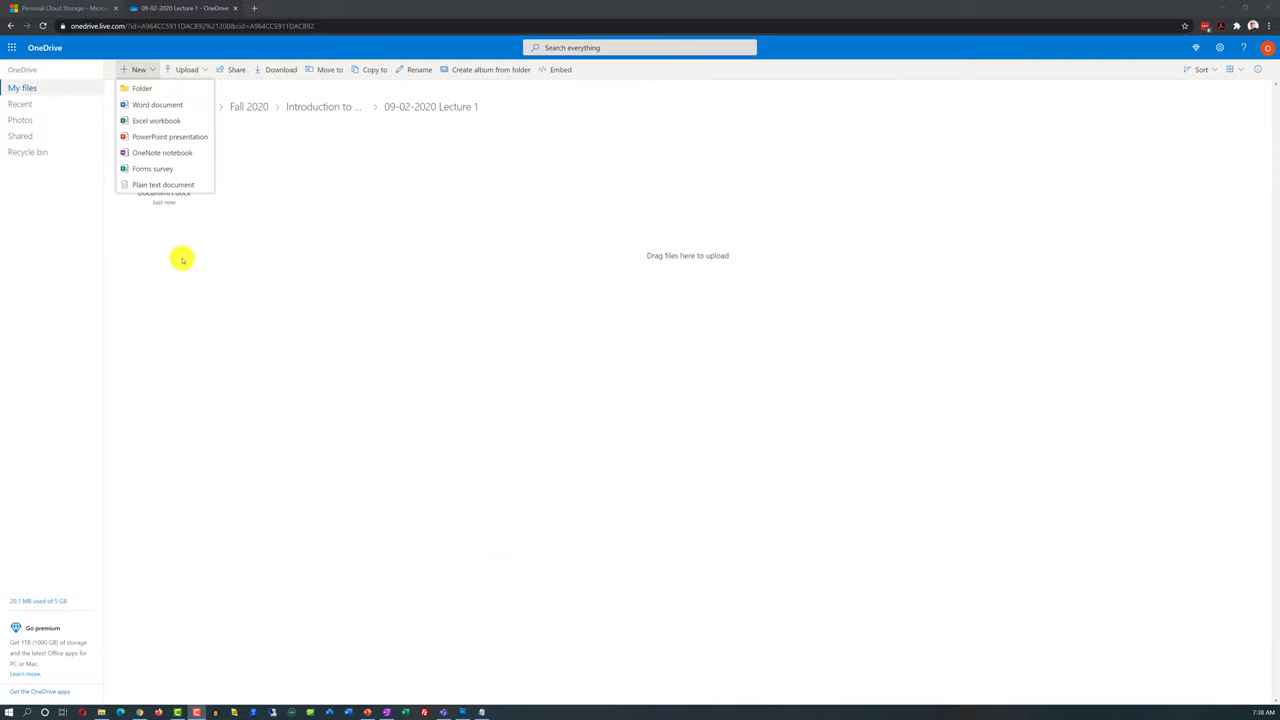
# Step: Show the options for uploading files or a folder to 09-02-2020 Lecture 1
pyautogui.click(220, 273)
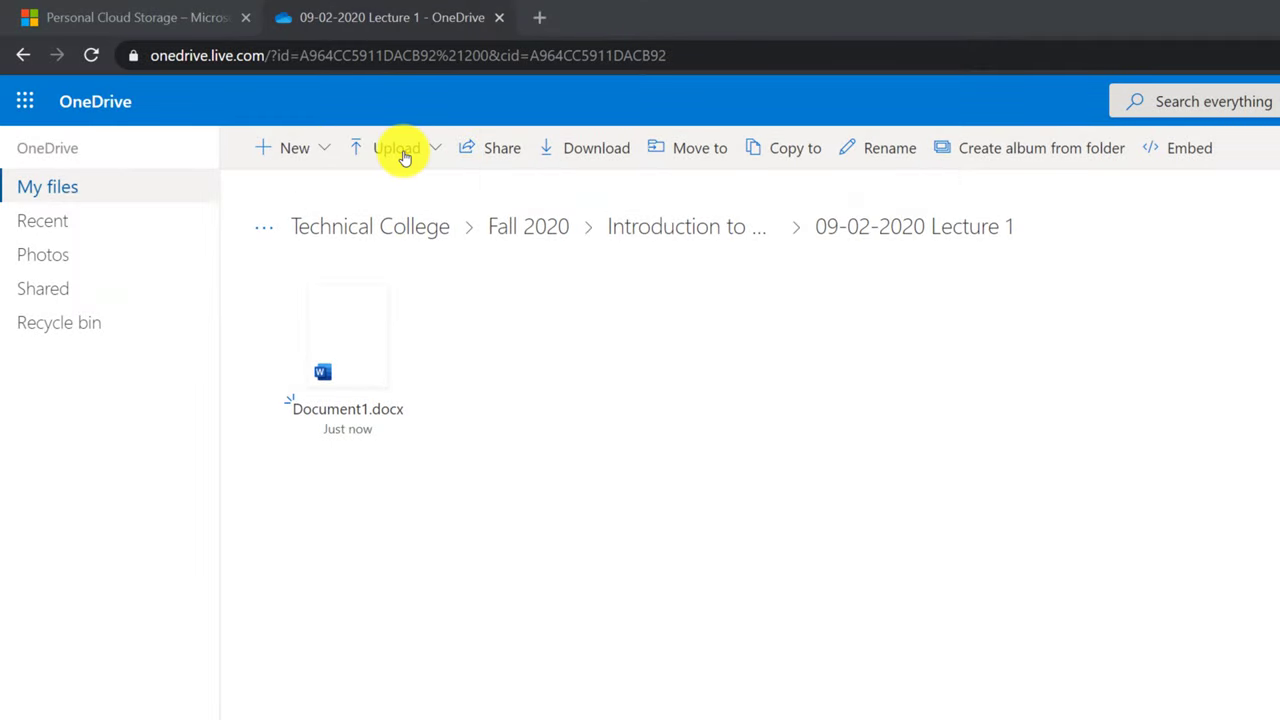
pyautogui.click(400, 152)
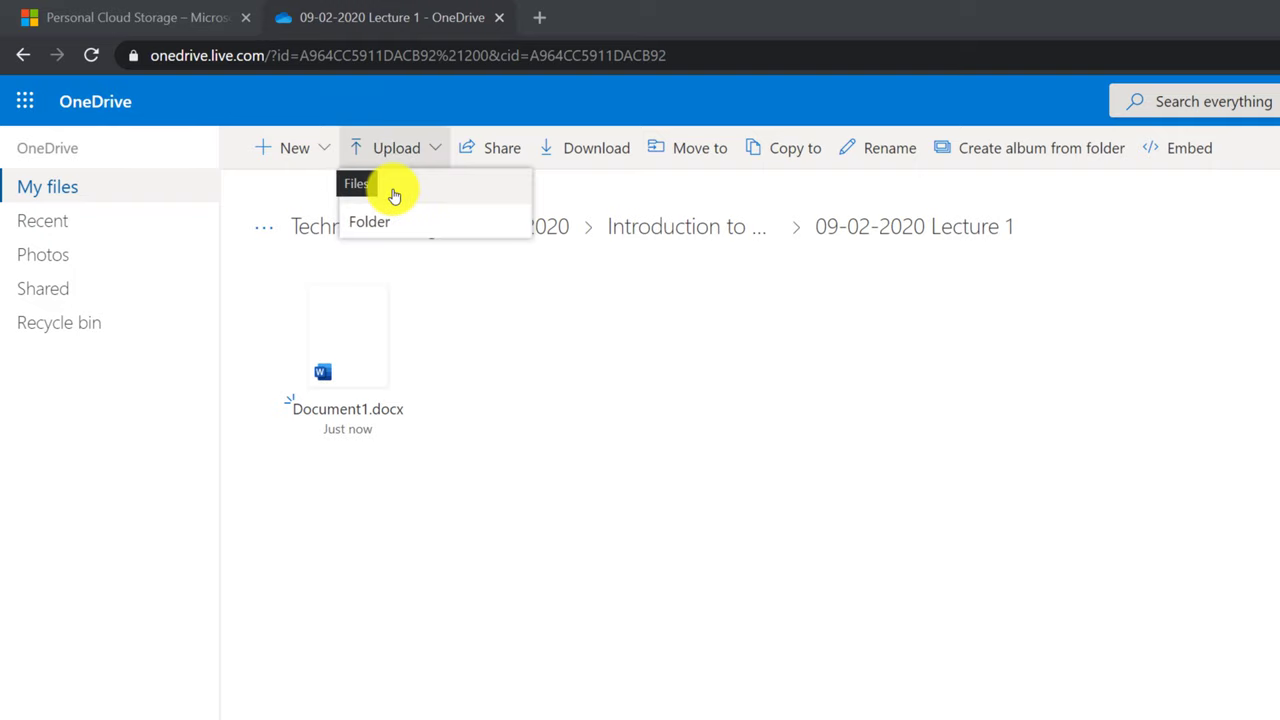
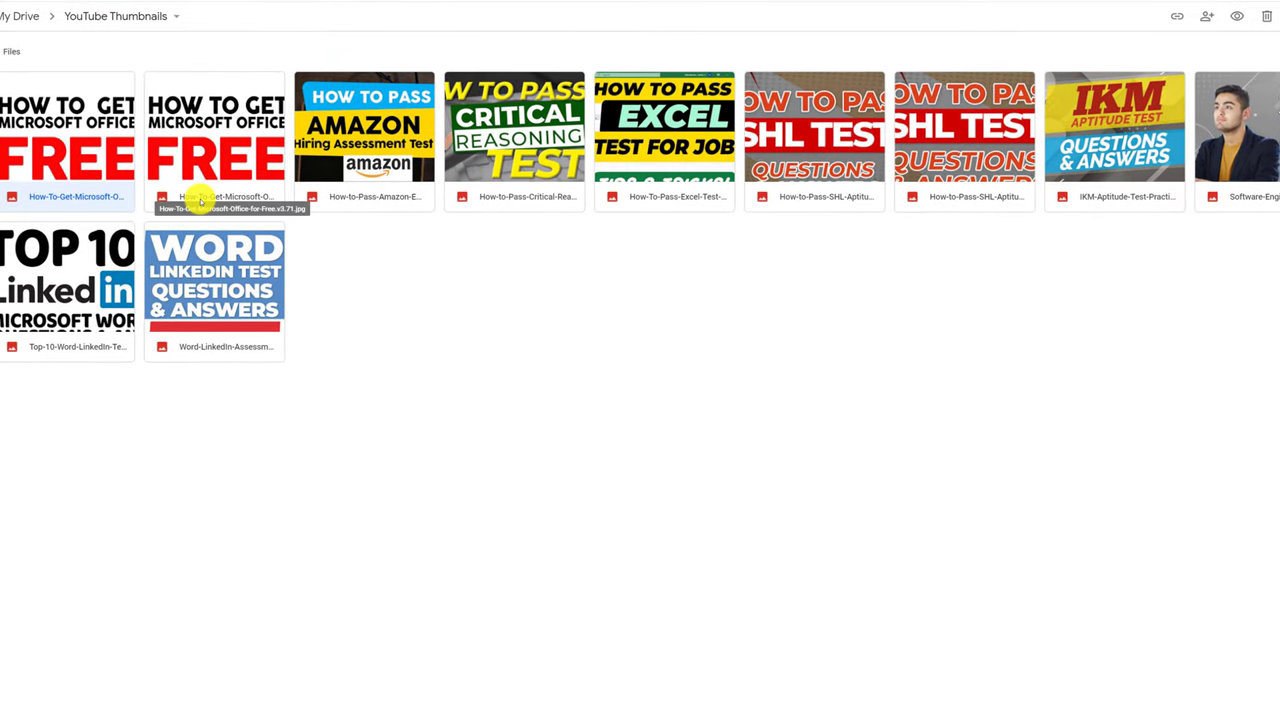
# Step: In Google Drive, preview the first image in YouTube Thumbnails, browse forward through several more images, and close the preview
pyautogui.rightClick(97, 142)
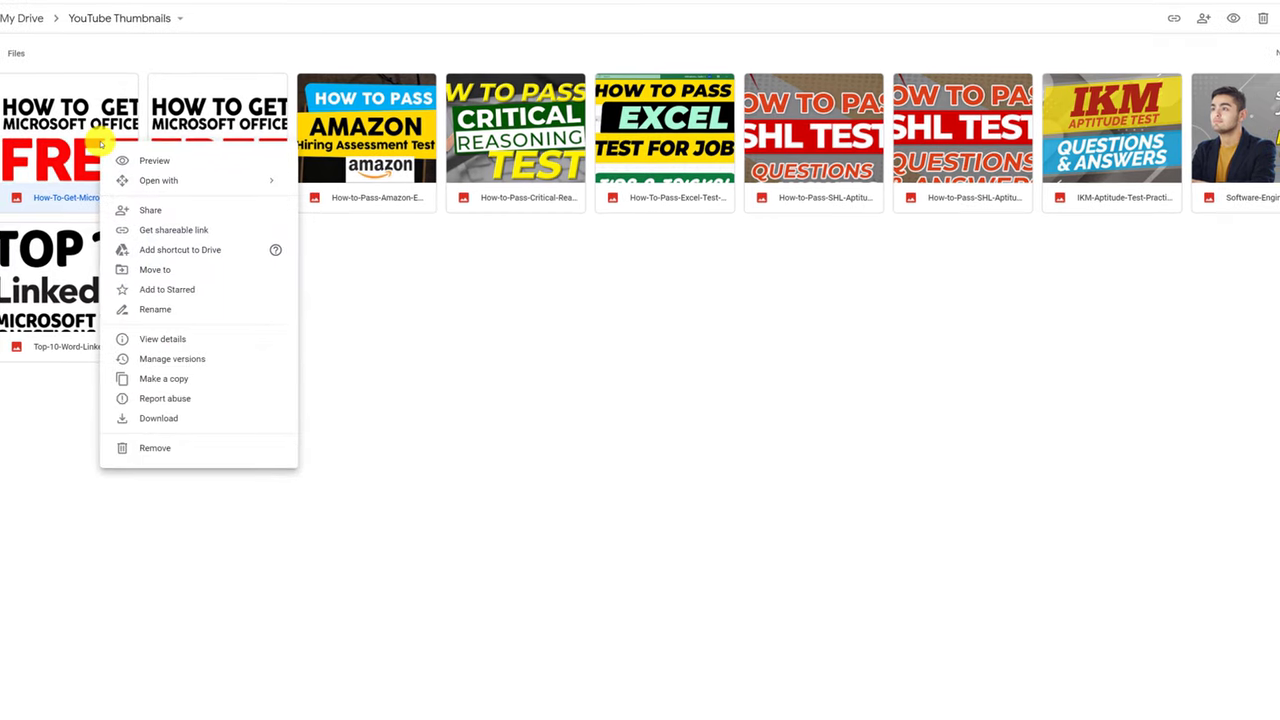
pyautogui.click(172, 167)
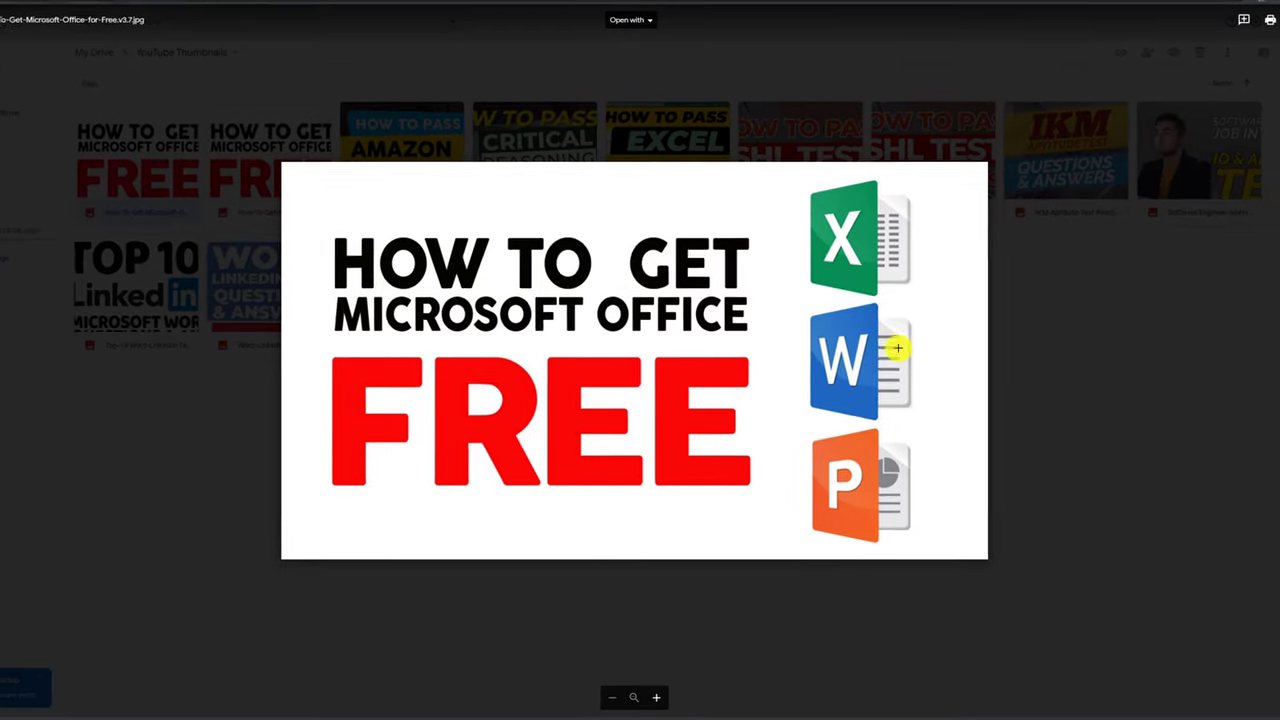
pyautogui.click(1272, 361)
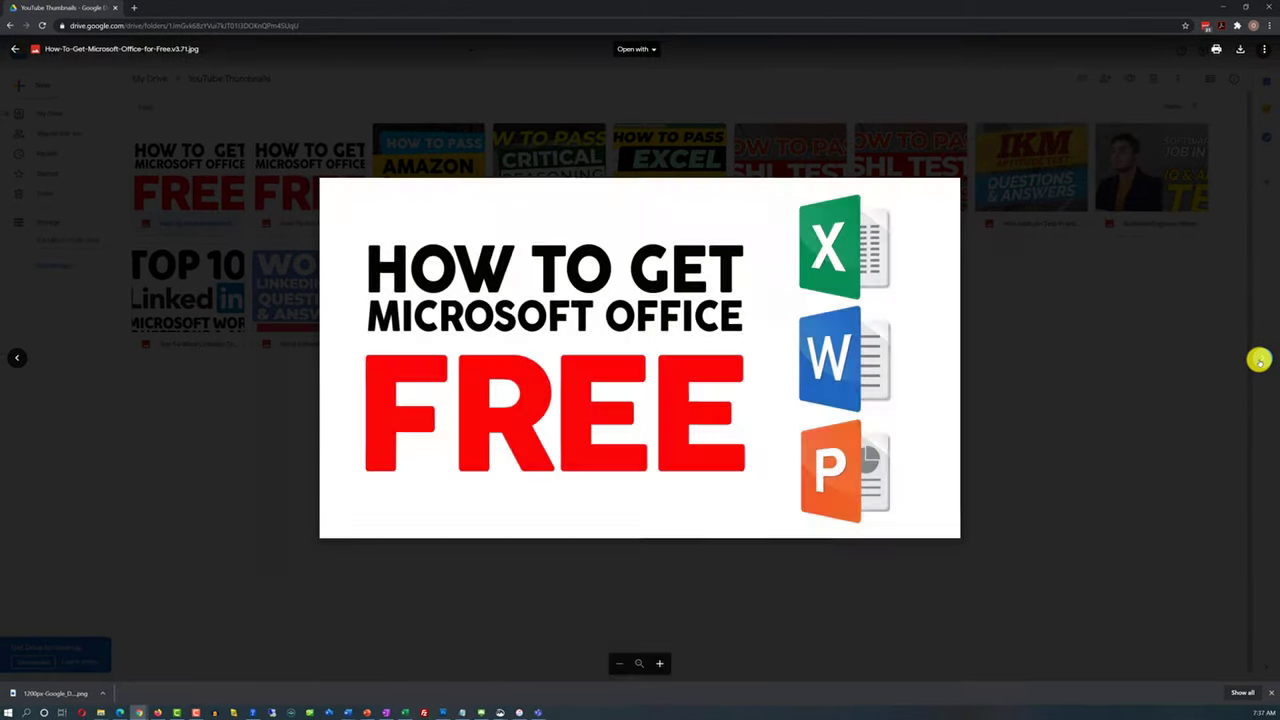
pyautogui.click(1272, 356)
pyautogui.click(1259, 360)
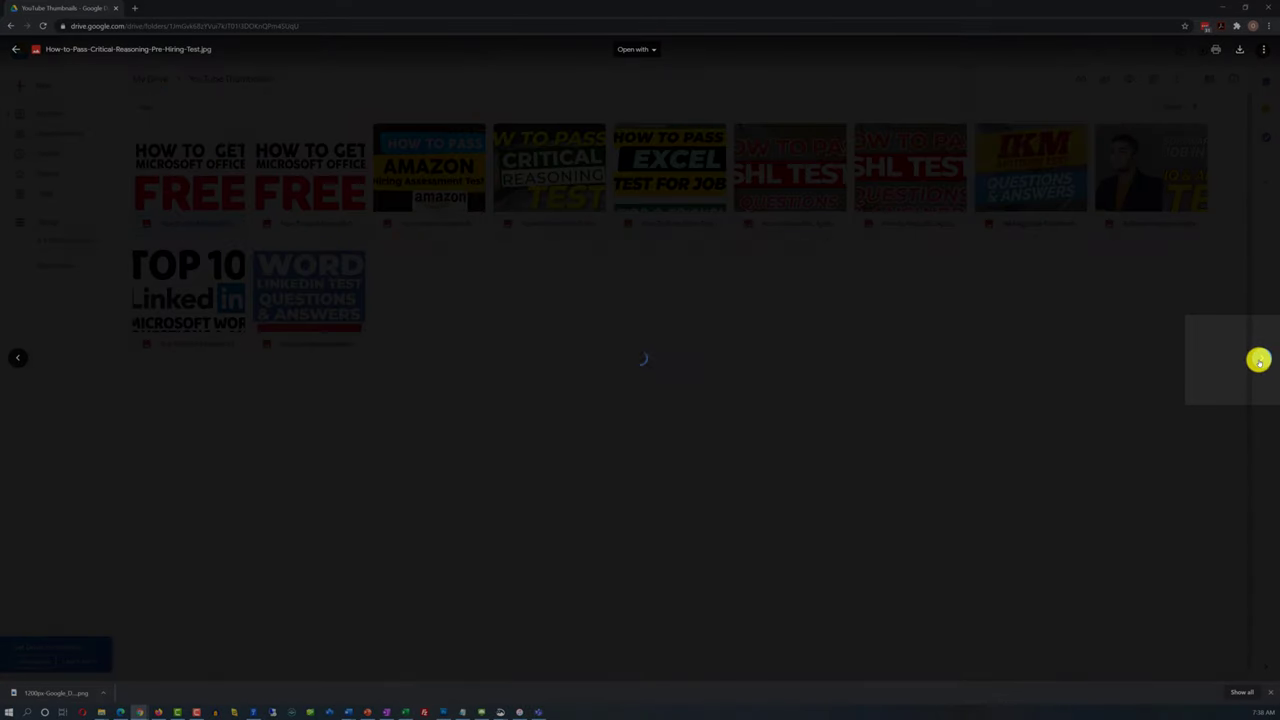
pyautogui.click(1259, 360)
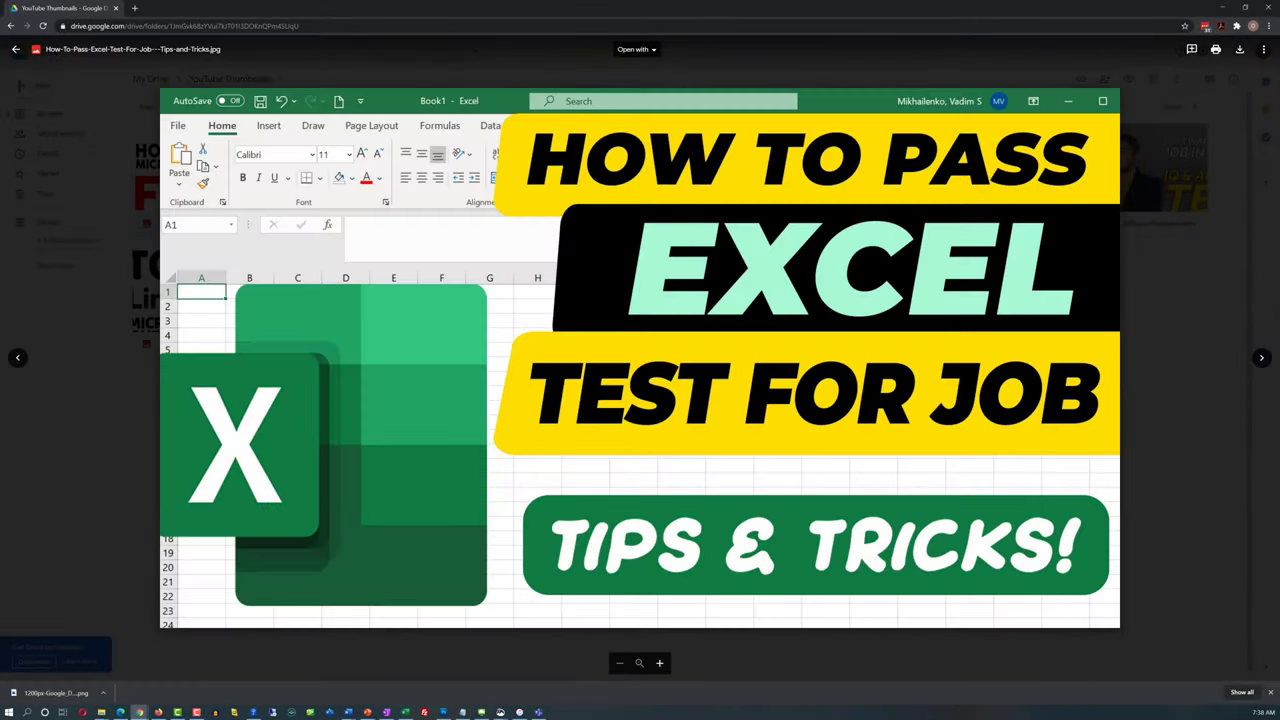
pyautogui.click(63, 166)
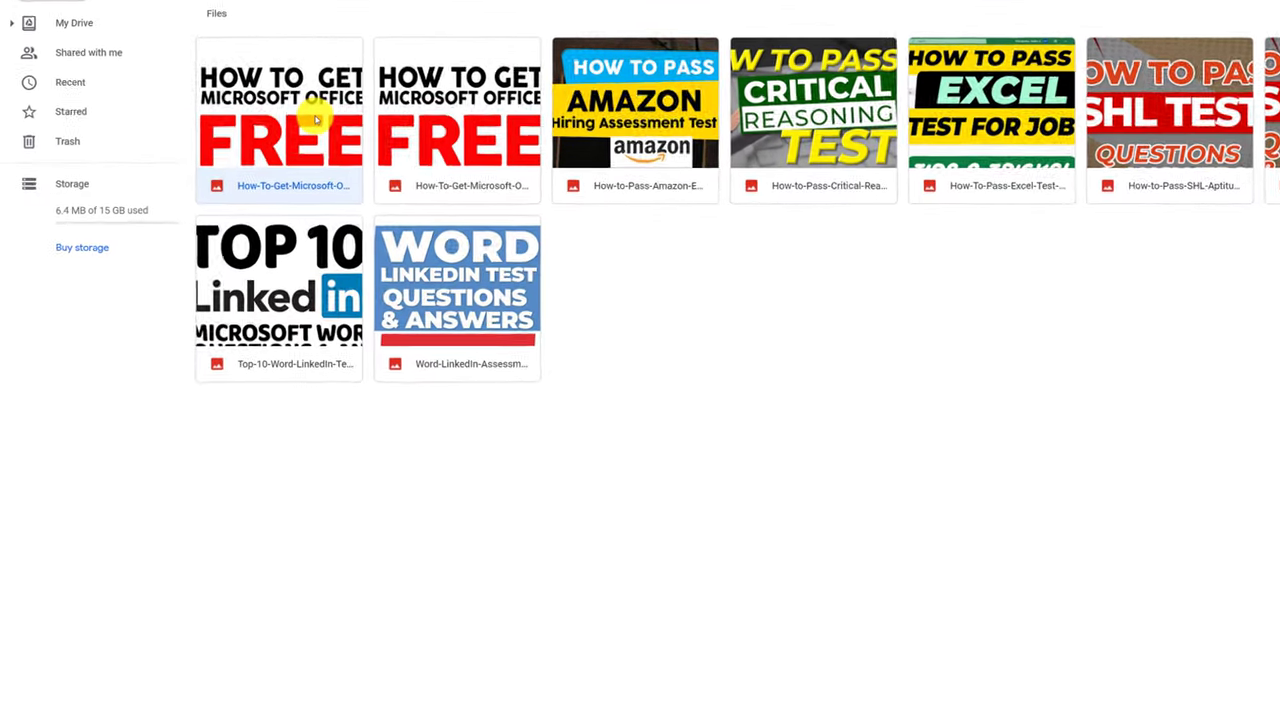
# Step: Download the image How-To-Get-Microsoft-Office-for-Free.v3.7.jpg and the whole YouTube Thumbnails folder
pyautogui.rightClick(392, 82)
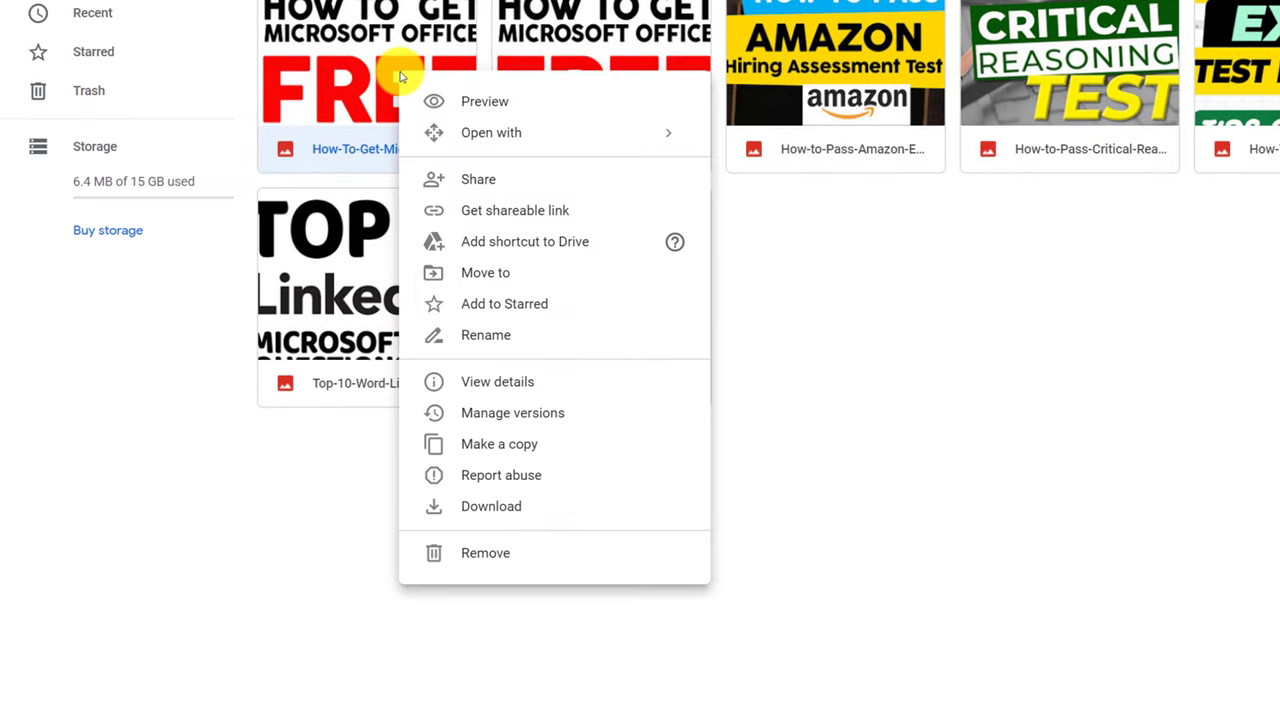
pyautogui.click(512, 508)
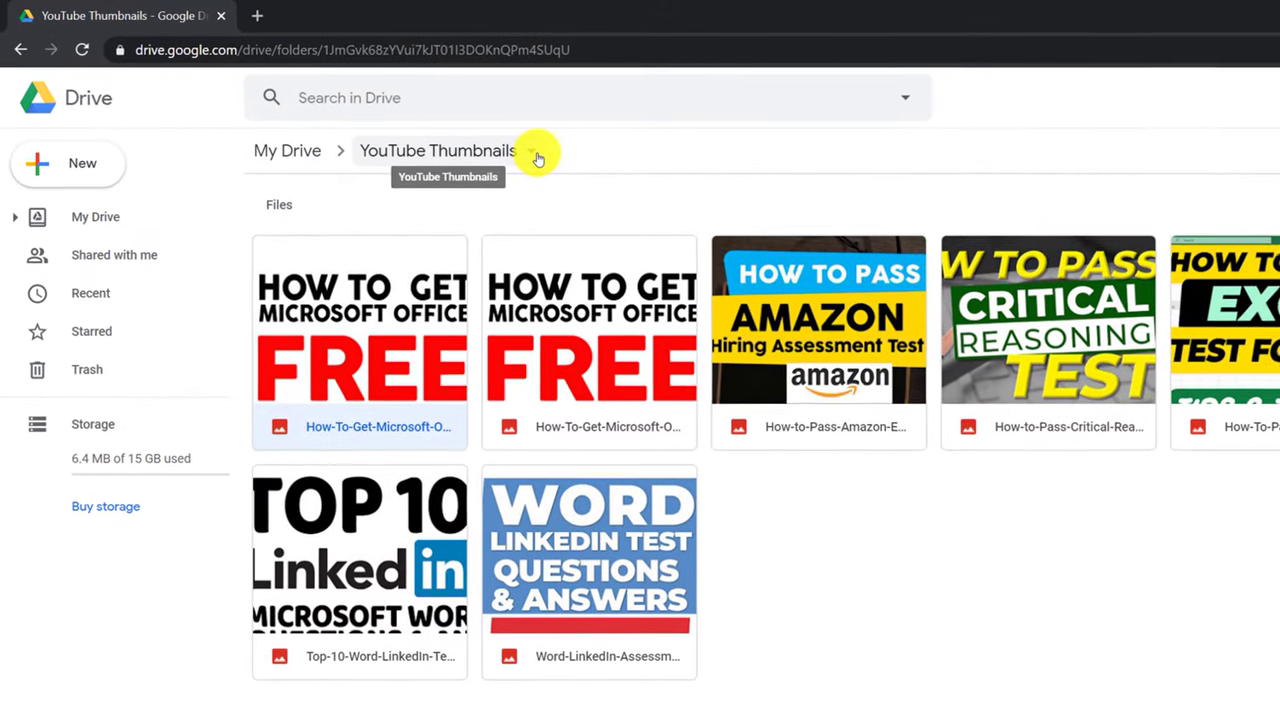
pyautogui.click(549, 158)
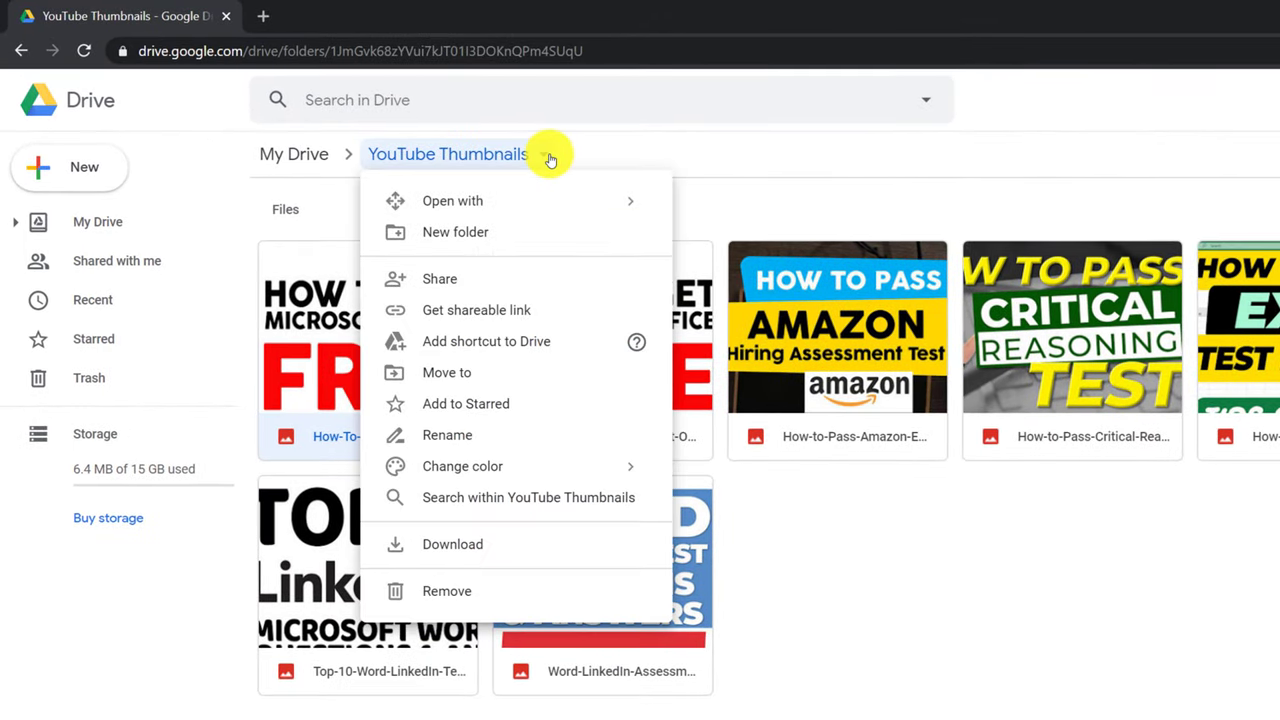
pyautogui.click(458, 548)
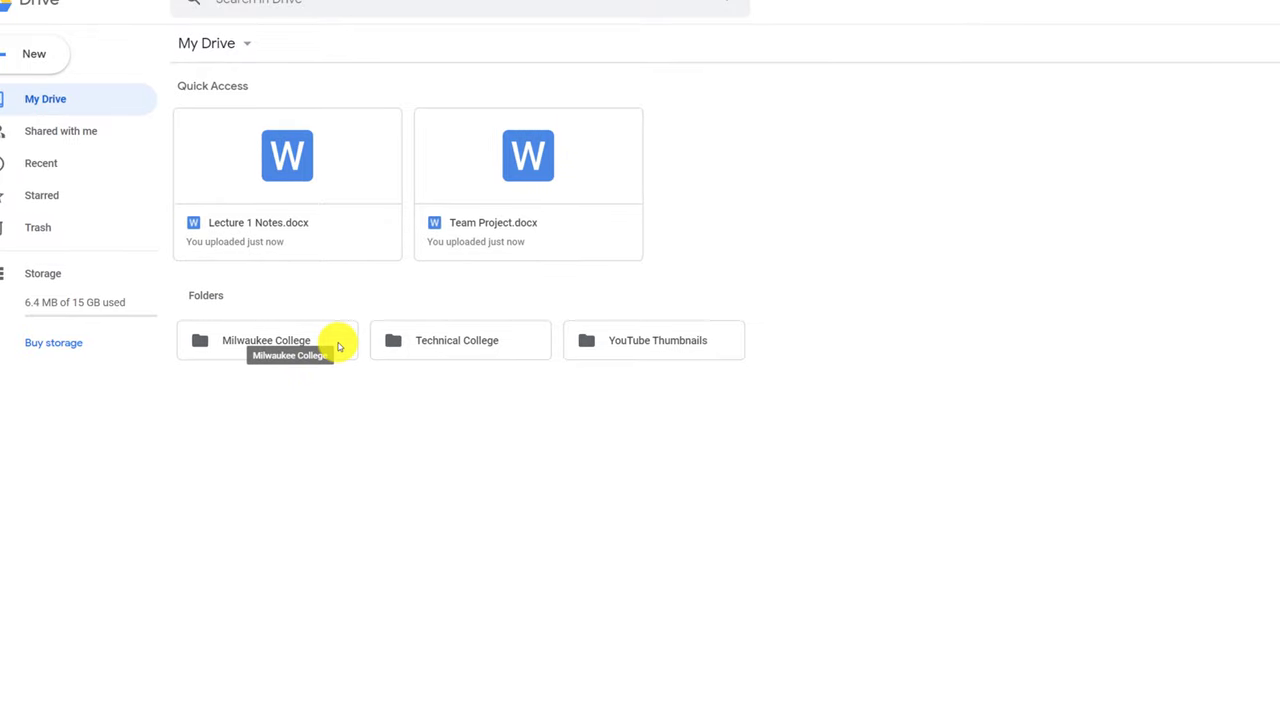
# Step: Change the Milwaukee College folder's color to dark green and the Technical College folder's color to light green
pyautogui.rightClick(338, 346)
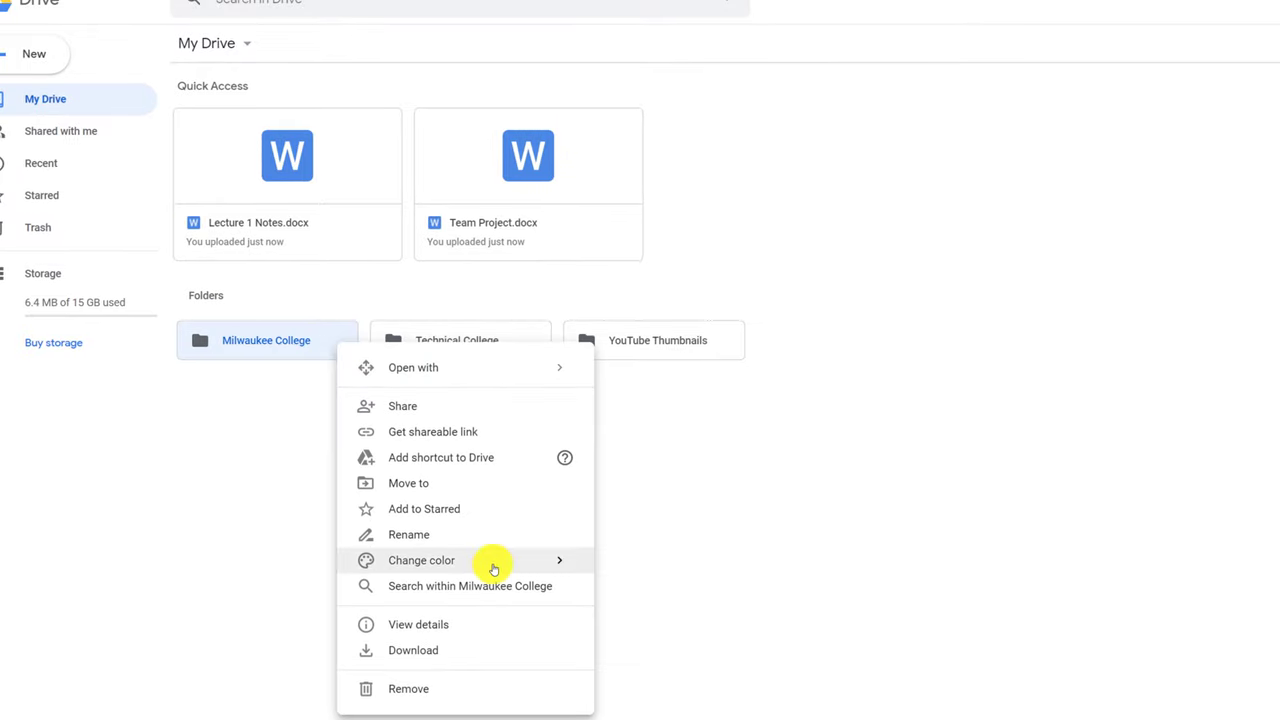
pyautogui.moveTo(493, 566)
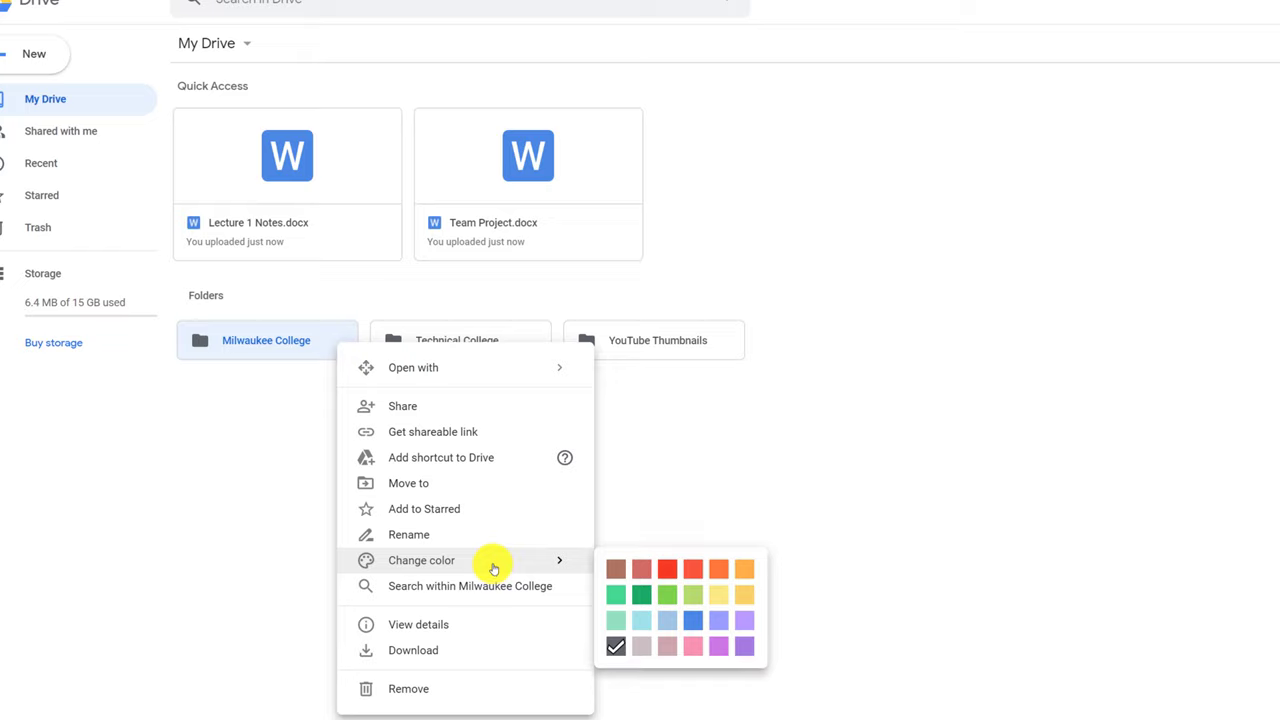
pyautogui.click(641, 594)
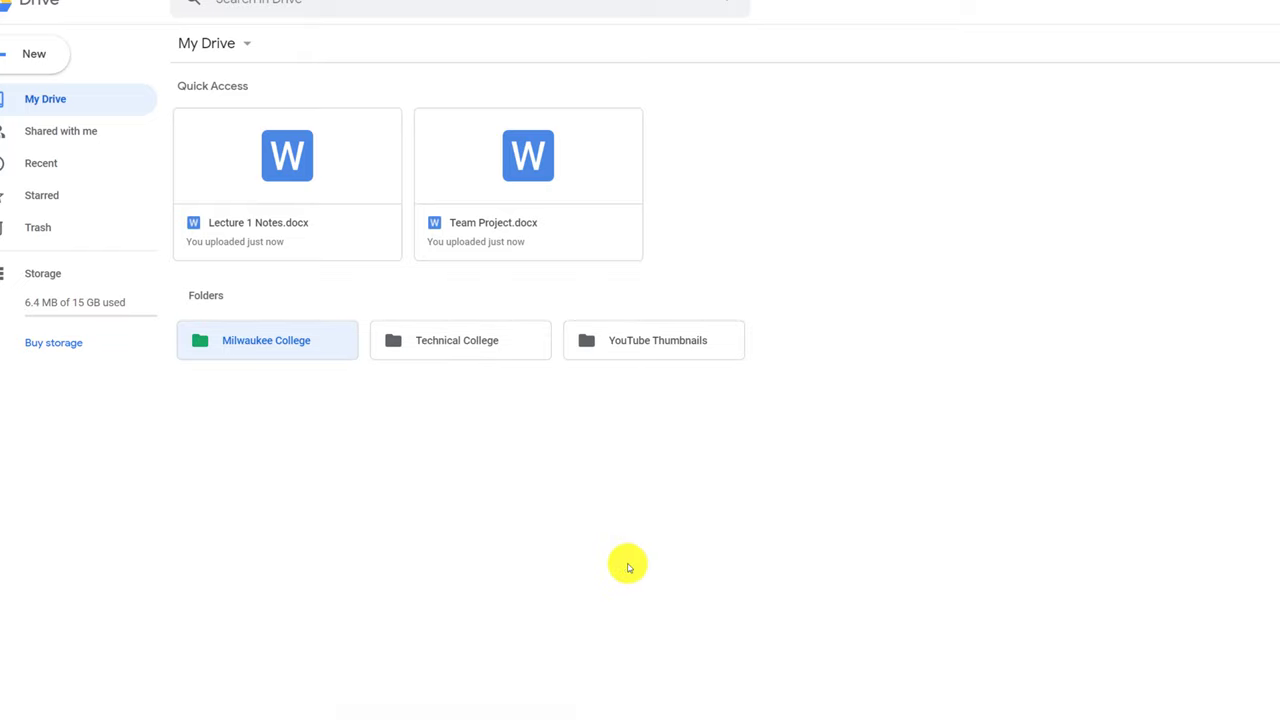
pyautogui.rightClick(521, 343)
pyautogui.moveTo(645, 565)
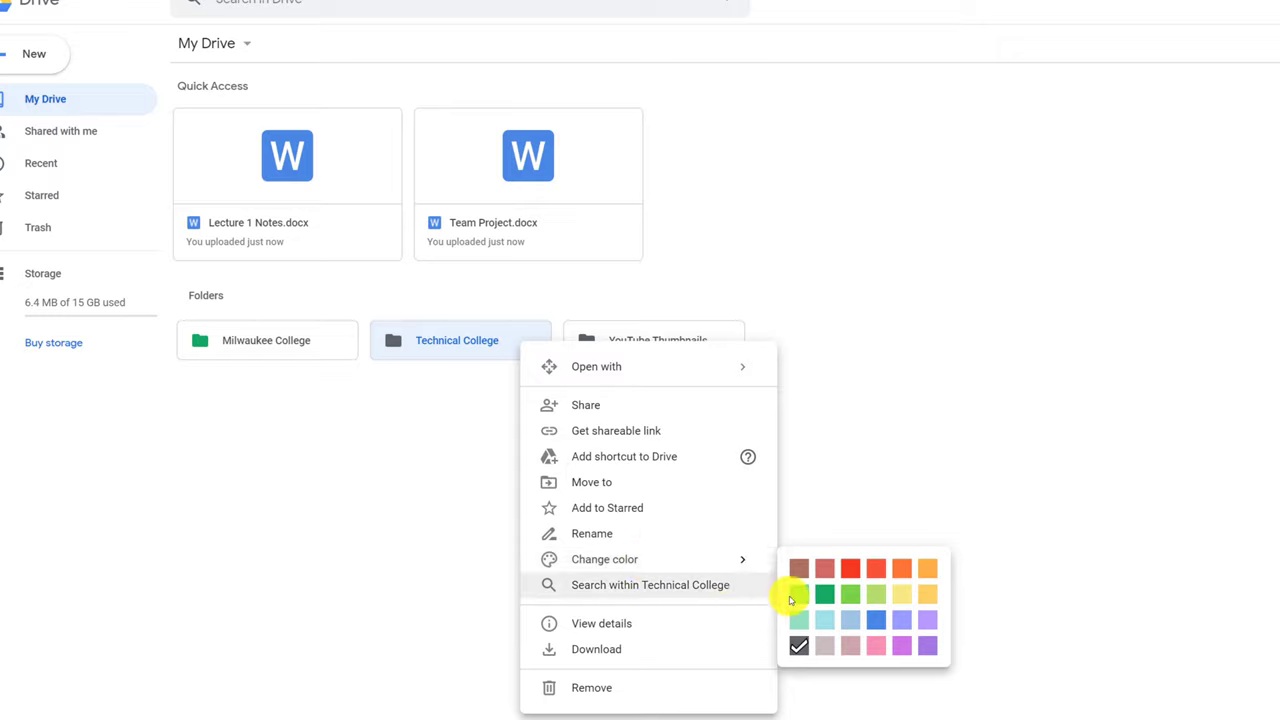
pyautogui.click(843, 620)
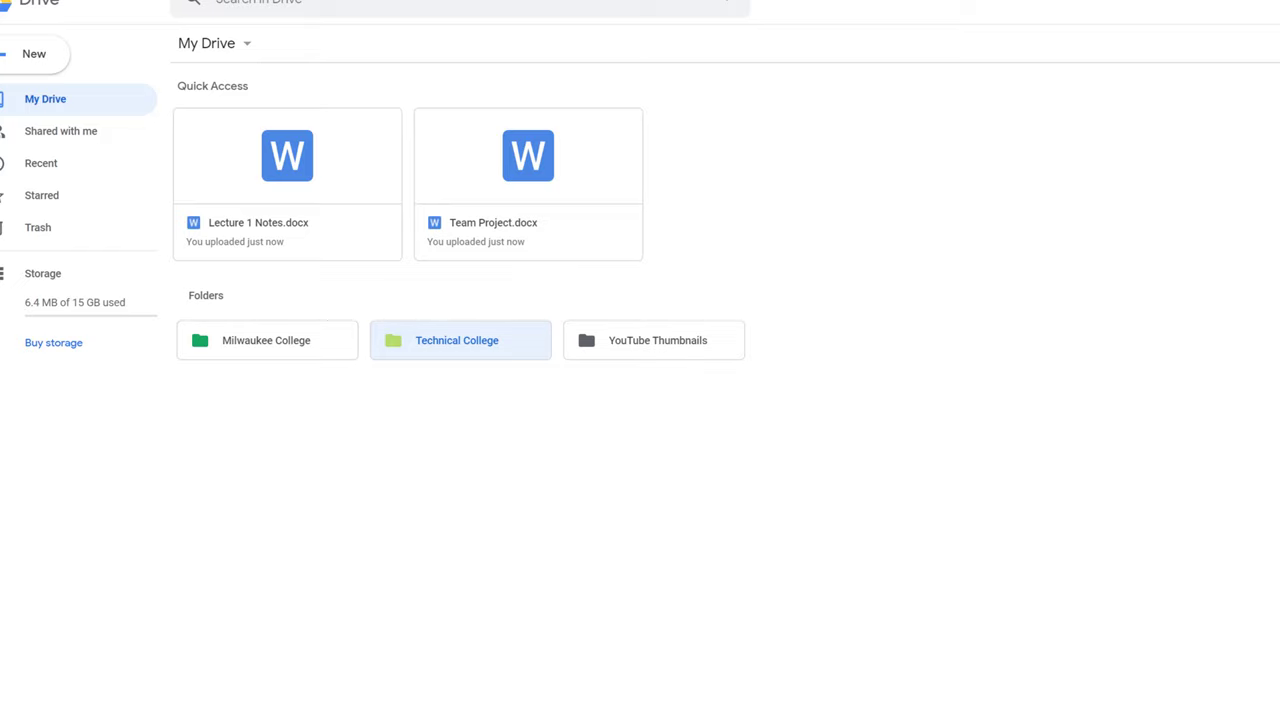
pyautogui.click(709, 447)
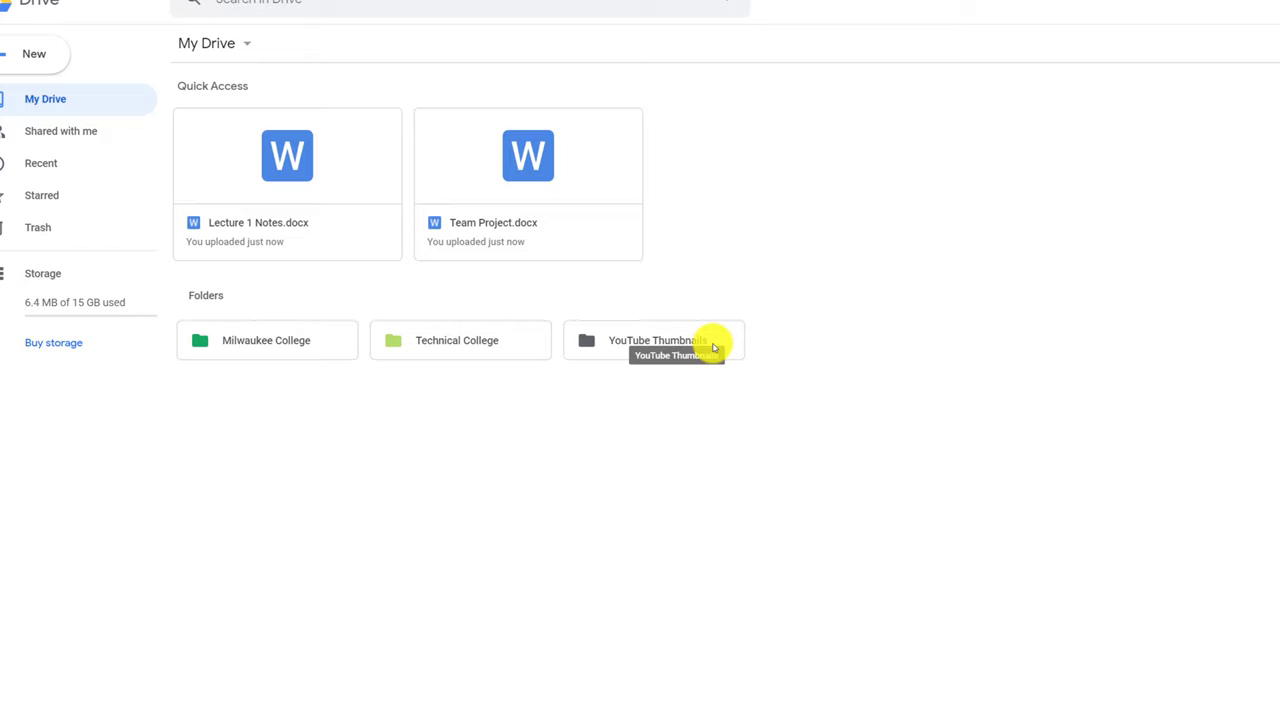
# Step: Open sharing for the YouTube Thumbnails folder and set its link access to Anyone with the link
pyautogui.rightClick(725, 347)
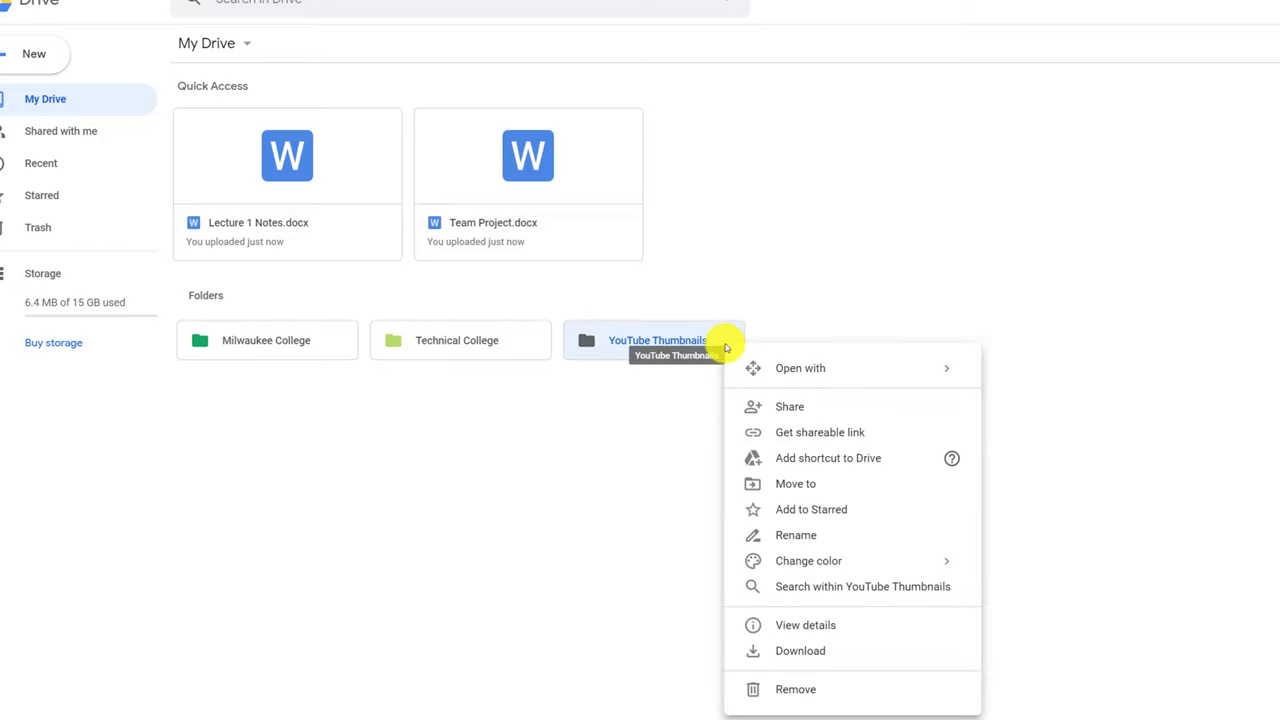
pyautogui.click(785, 402)
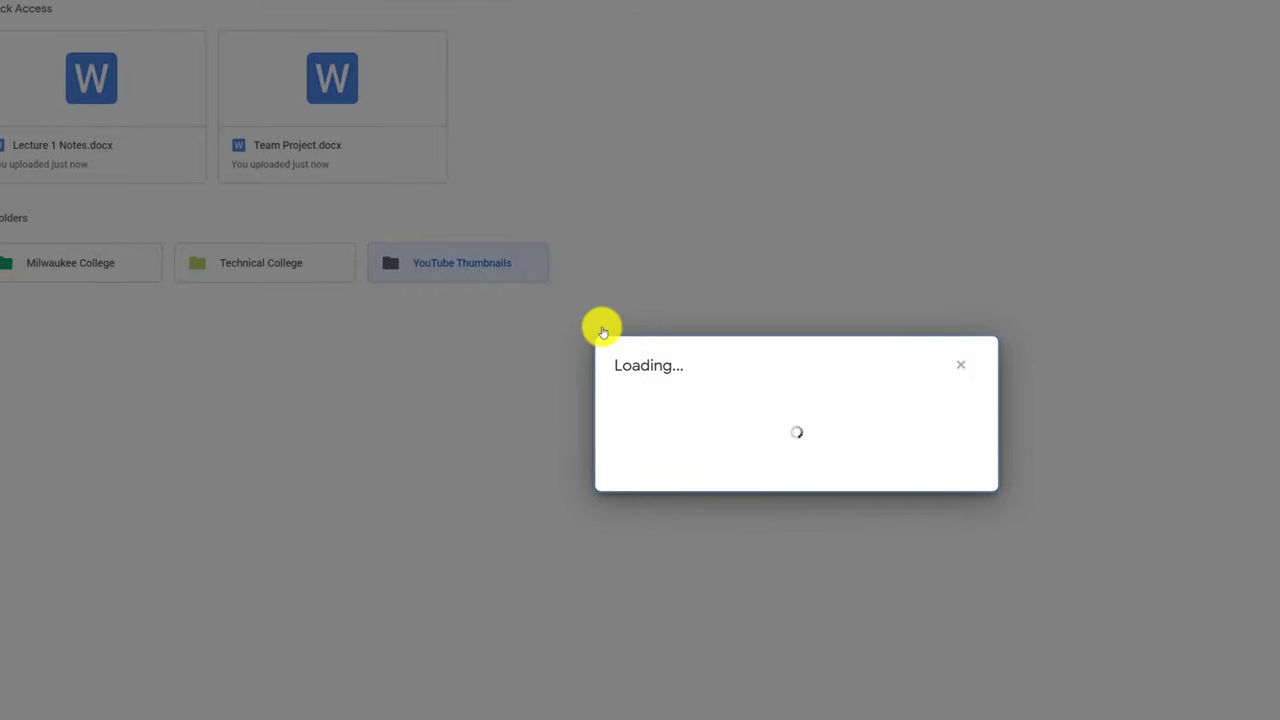
pyautogui.click(571, 500)
pyautogui.click(561, 418)
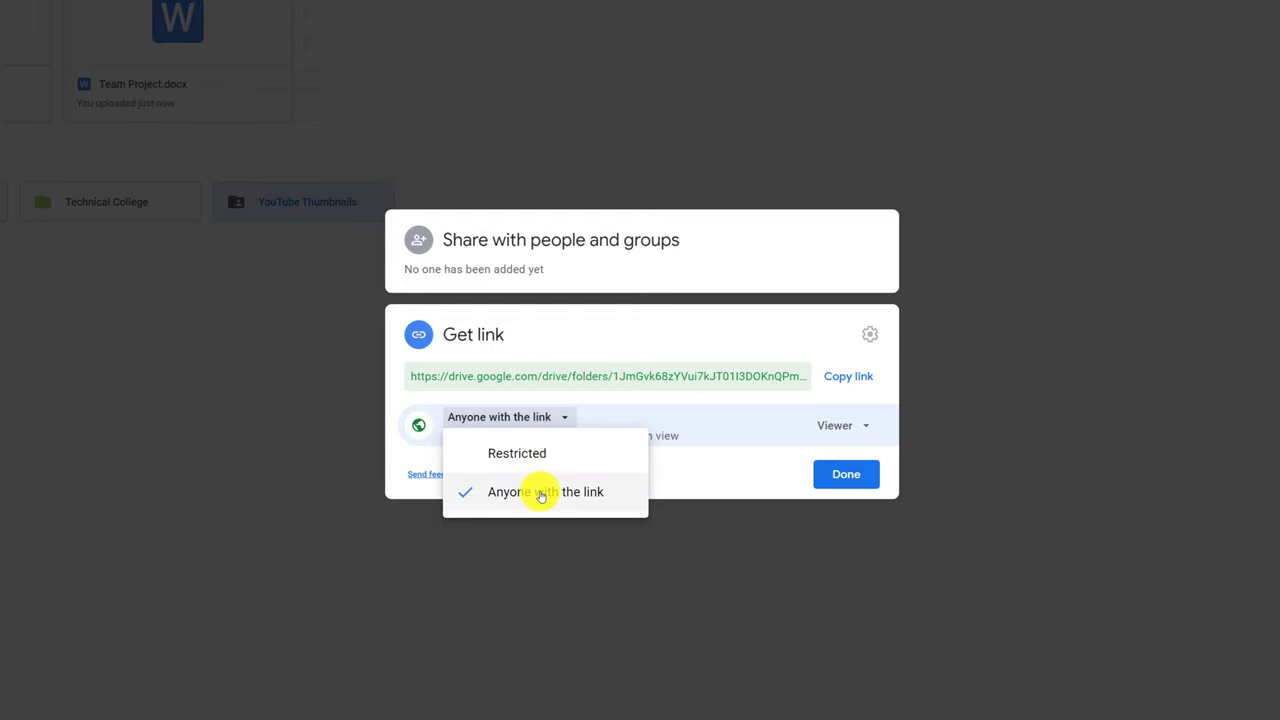
pyautogui.click(786, 474)
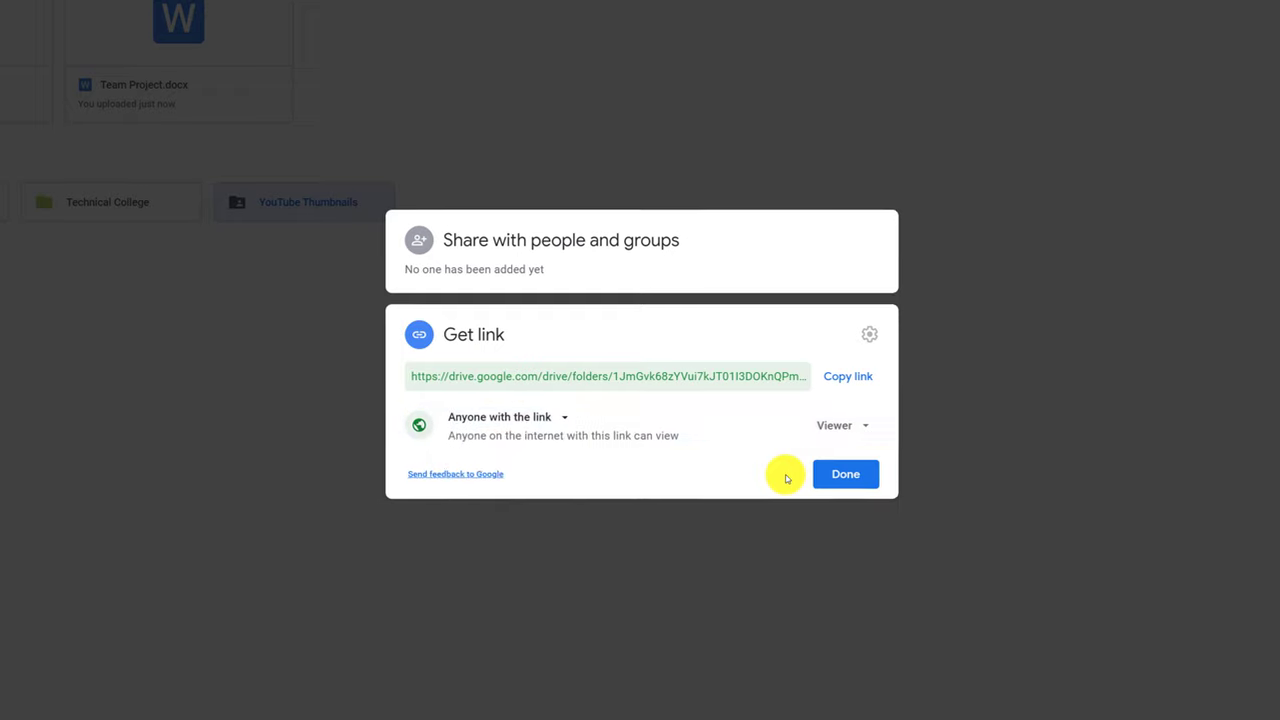
# Step: Copy the YouTube Thumbnails folder's sharing link and finish sharing
pyautogui.click(843, 377)
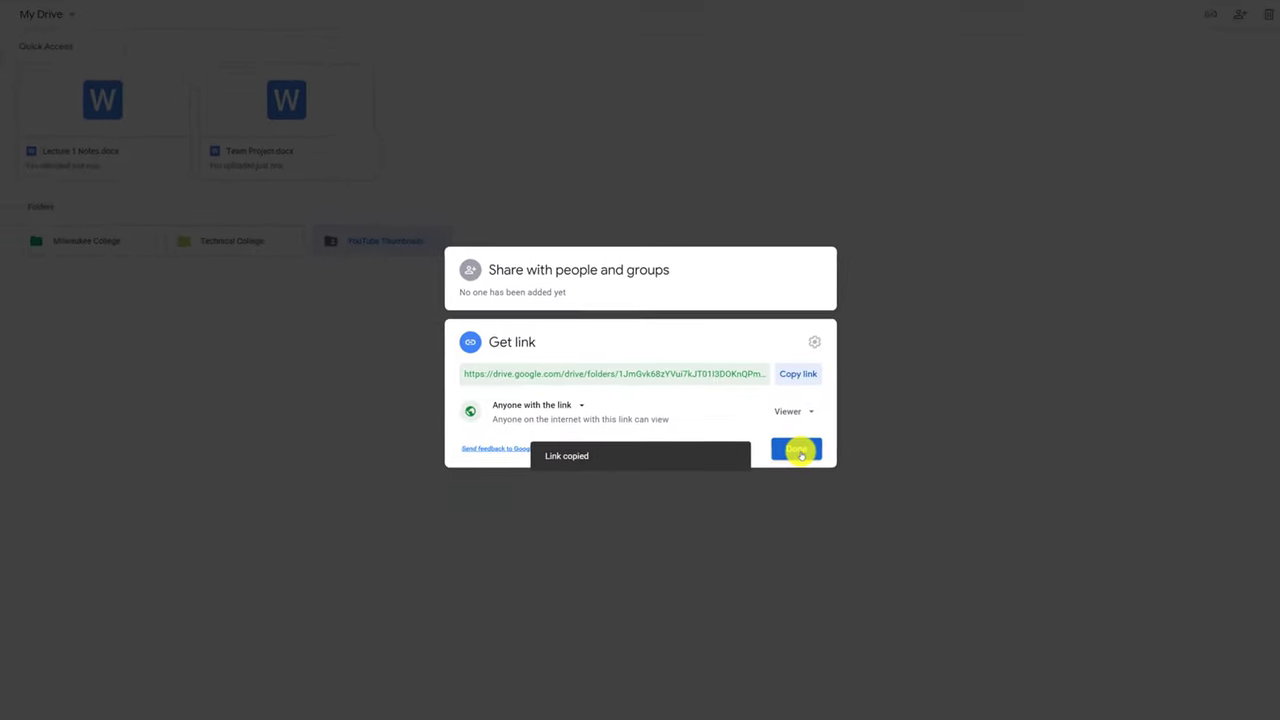
pyautogui.click(840, 471)
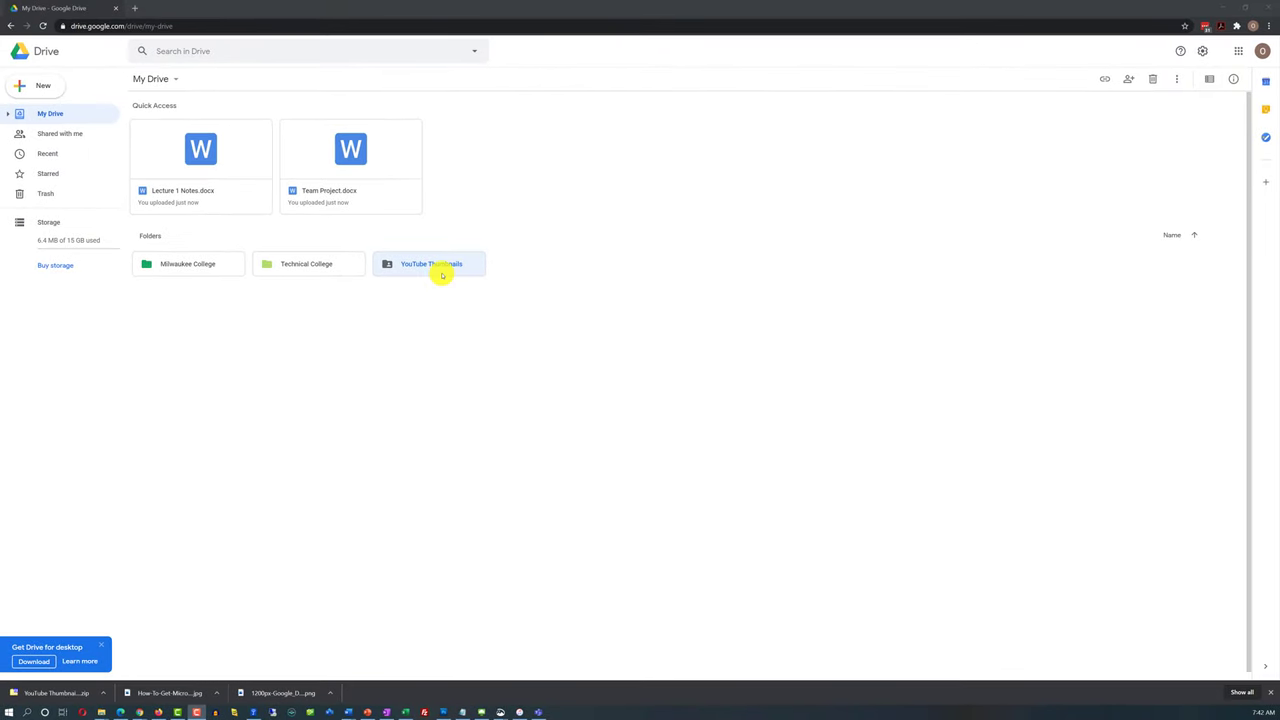
# Step: Look through the YouTube Thumbnails folder's contents, return to My Drive, and review the options available for that folder
pyautogui.doubleClick(445, 268)
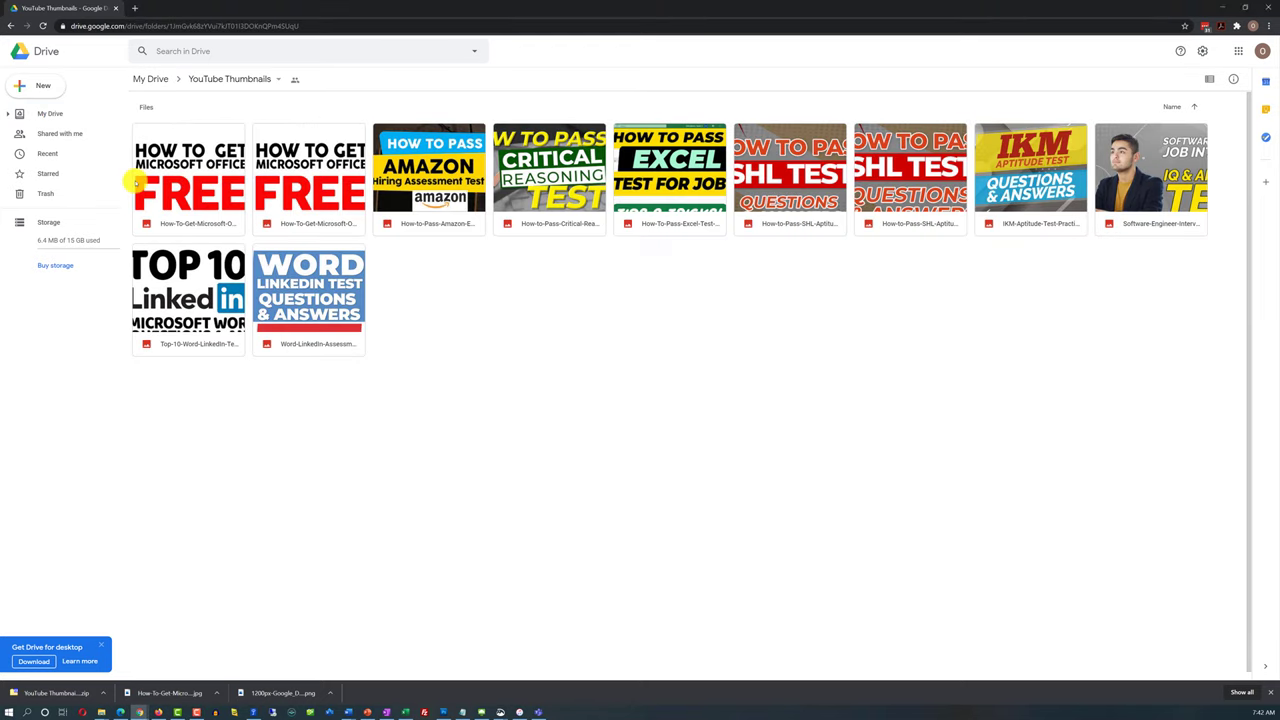
pyautogui.hotkey('alt', 'Left')
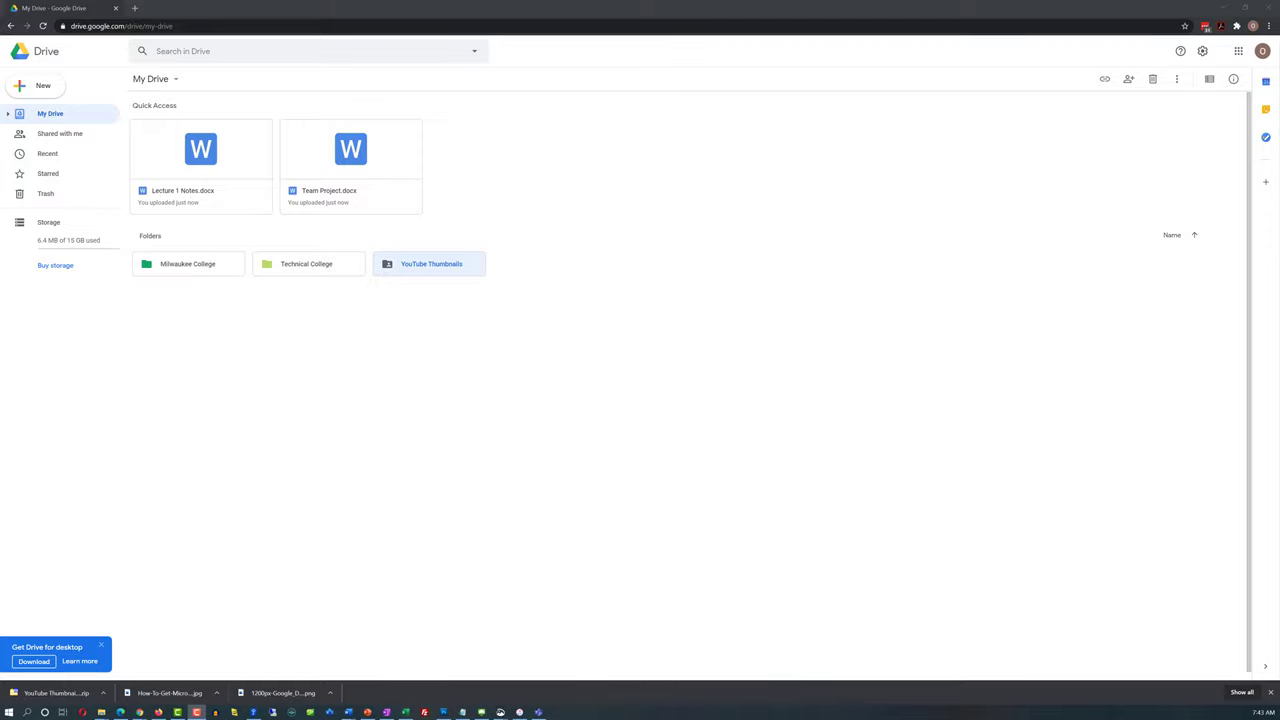
pyautogui.rightClick(449, 266)
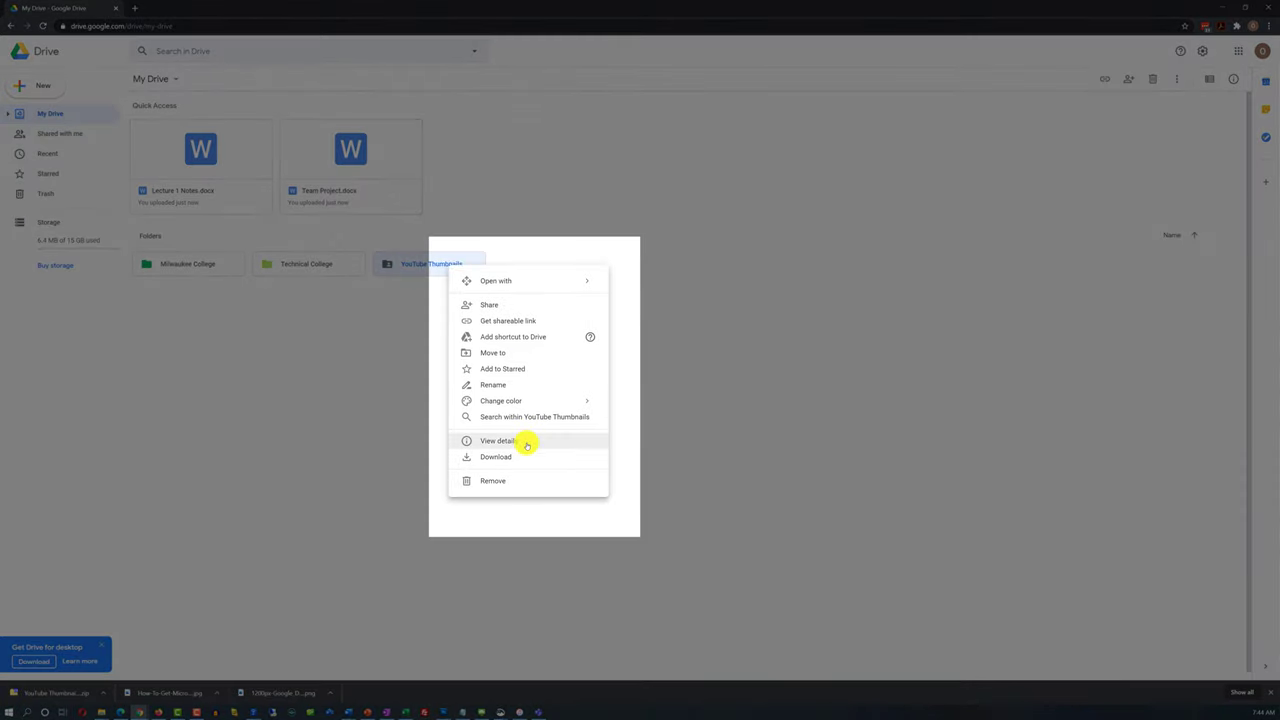
pyautogui.click(526, 443)
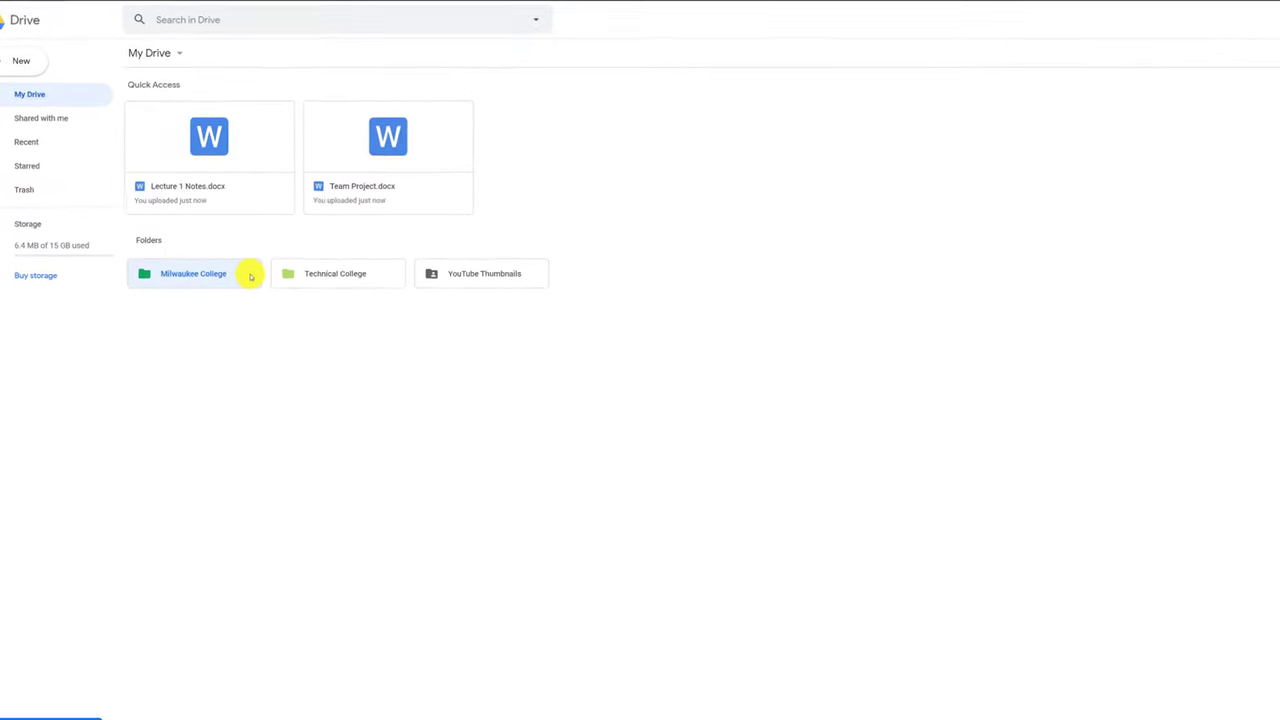
# Step: Move the Milwaukee College folder into the Technical College folder, check it inside, and return to My Drive
pyautogui.moveTo(264, 286); pyautogui.dragTo(177, 300)
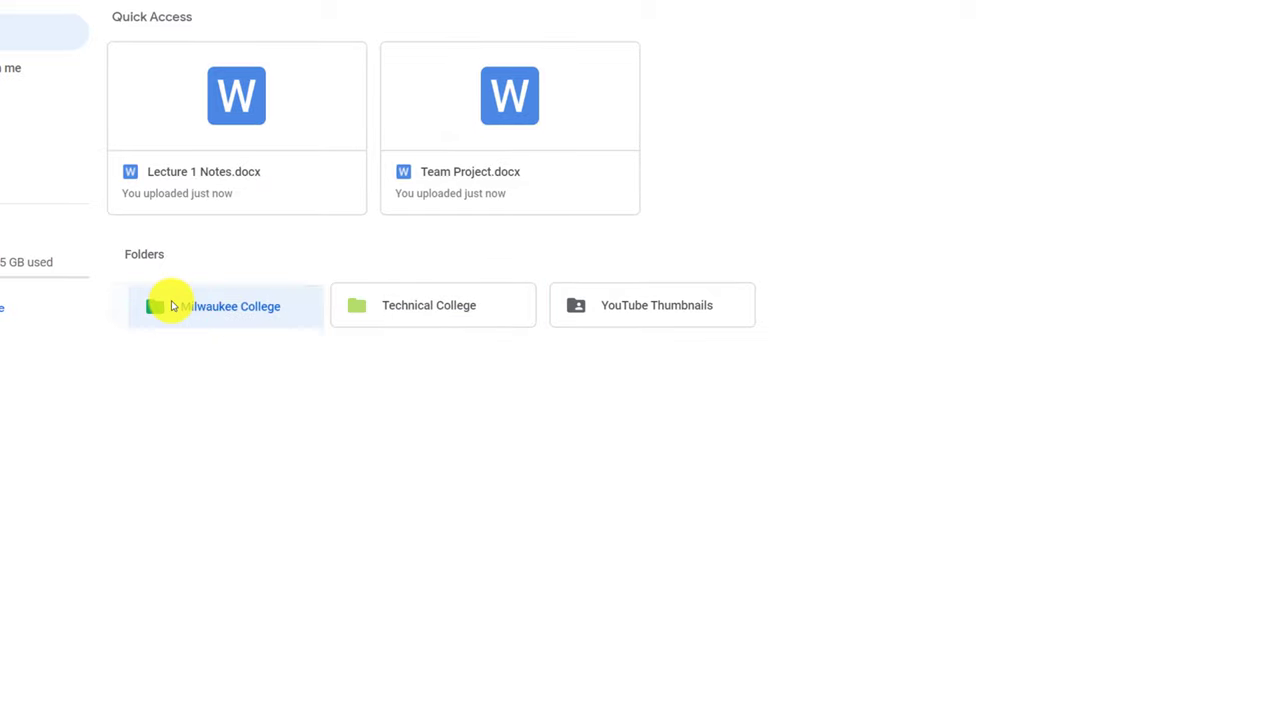
pyautogui.rightClick(291, 309)
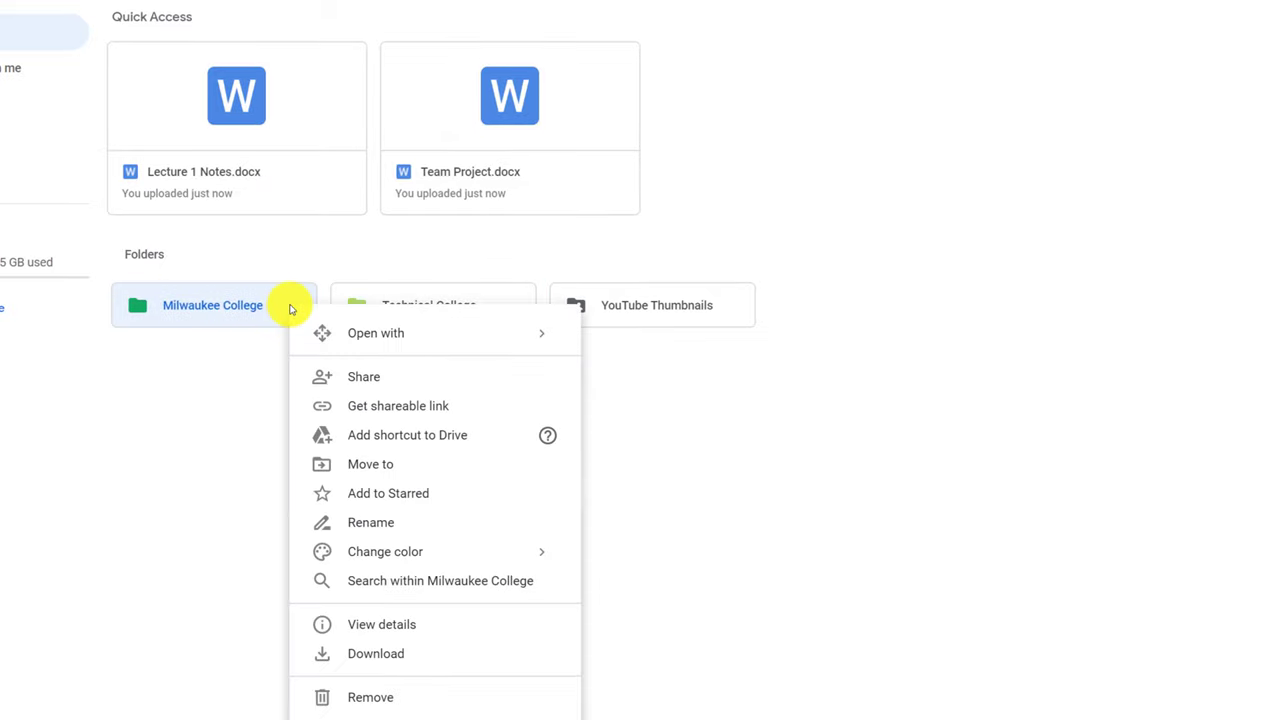
pyautogui.click(391, 468)
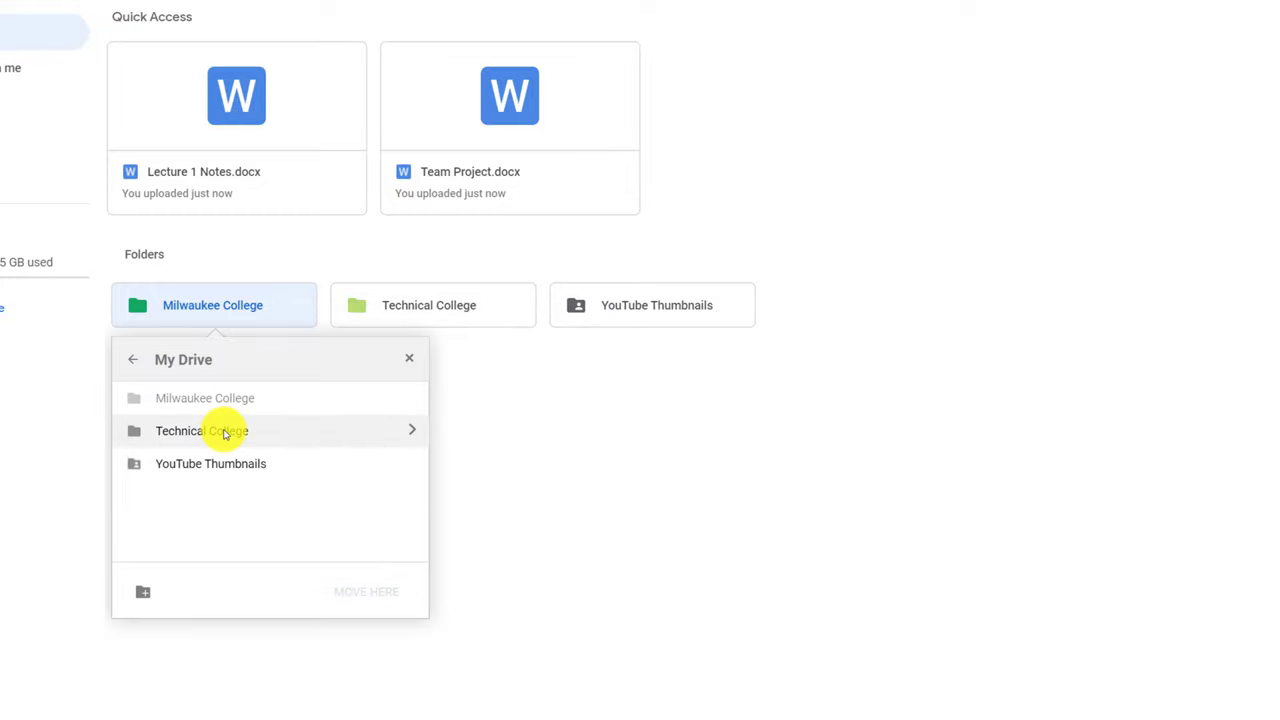
pyautogui.click(221, 435)
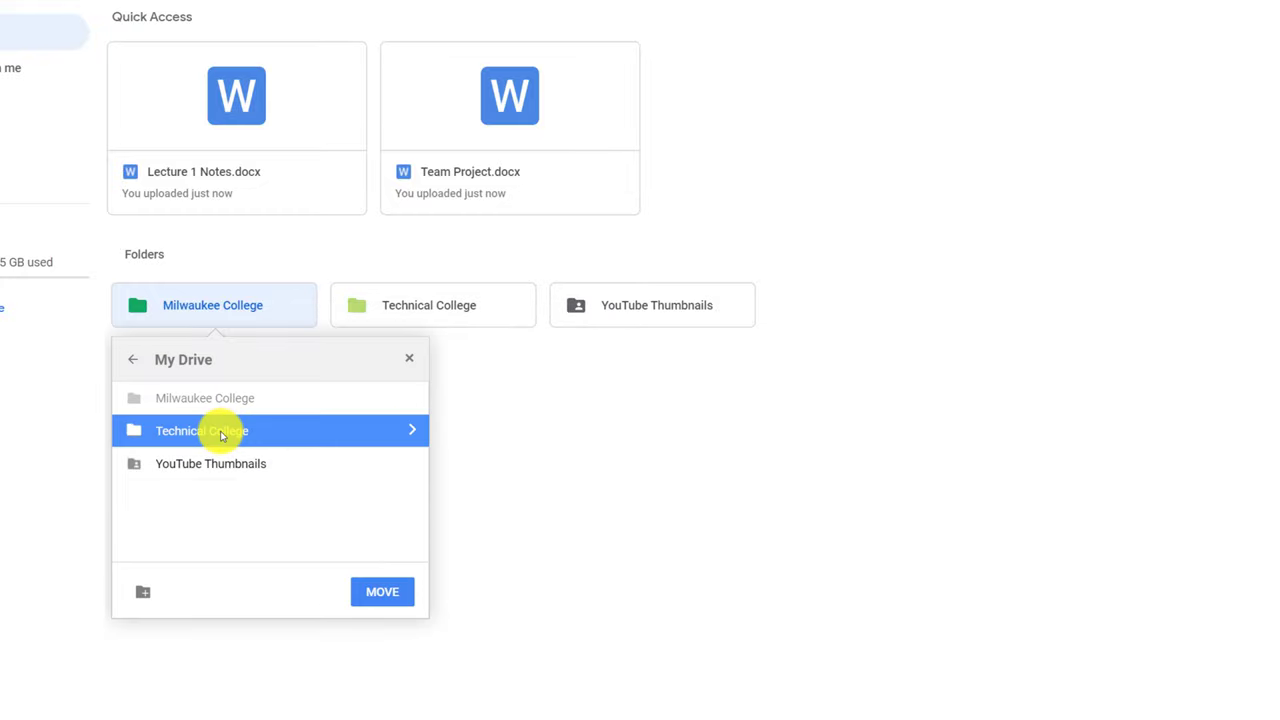
pyautogui.click(380, 600)
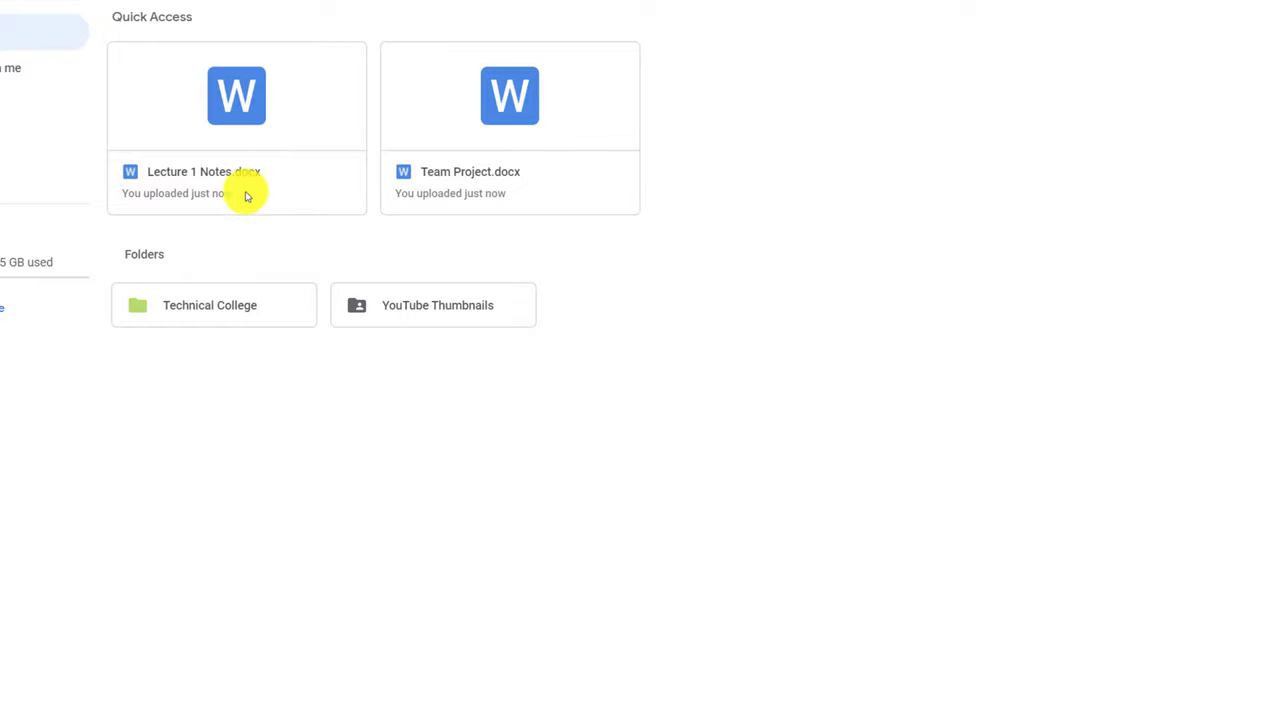
pyautogui.doubleClick(278, 312)
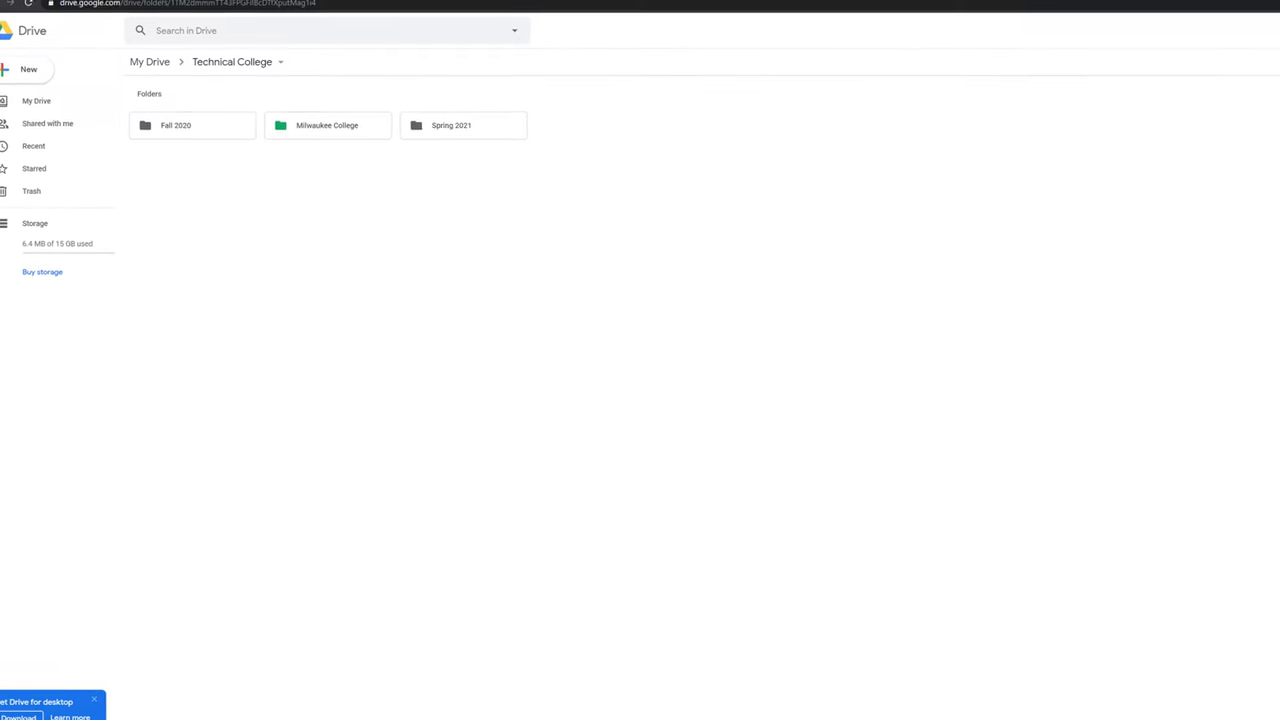
pyautogui.hotkey('alt', 'Left')
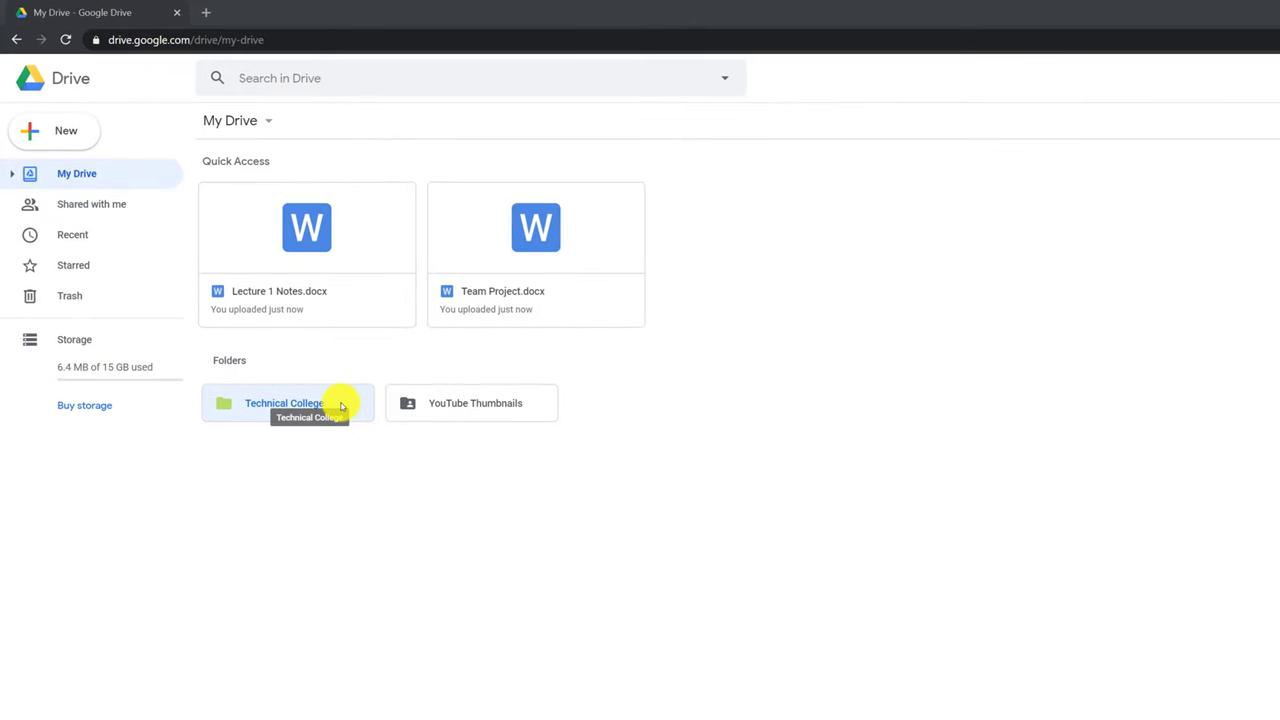
# Step: Add a shortcut to the Technical College folder in My Drive, open the folder through it, and return to My Drive
pyautogui.rightClick(335, 400)
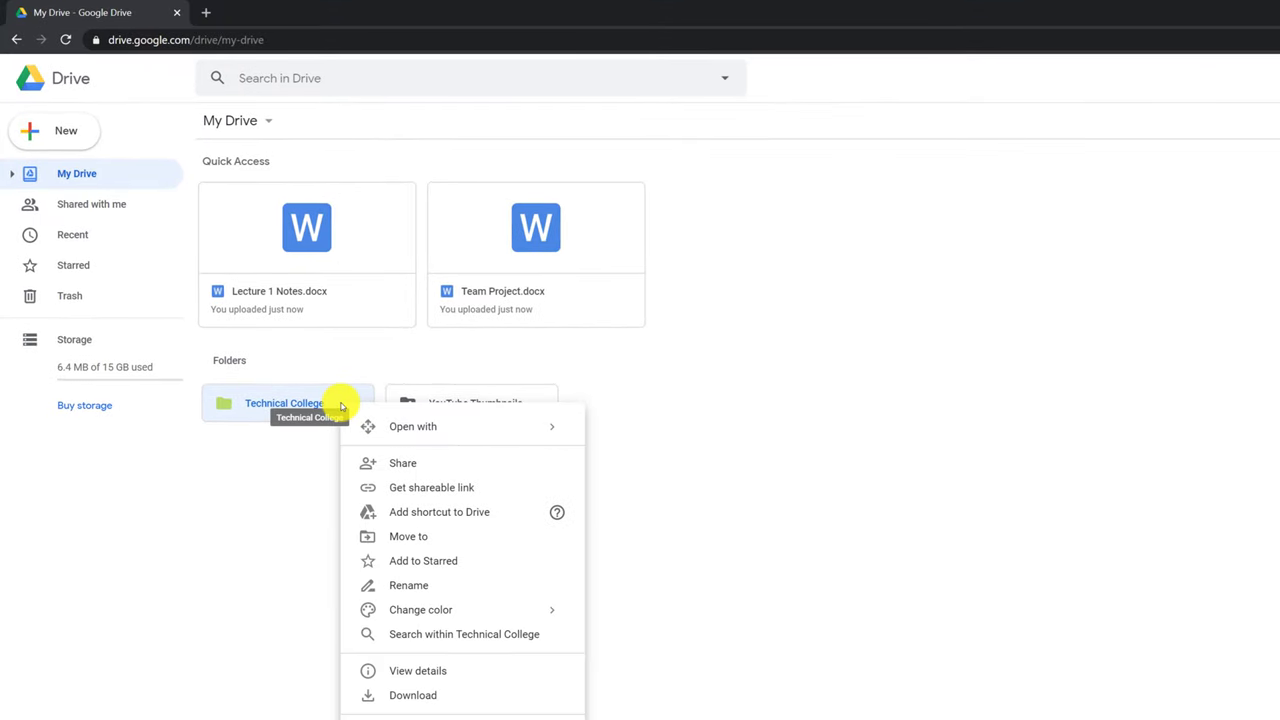
pyautogui.click(462, 514)
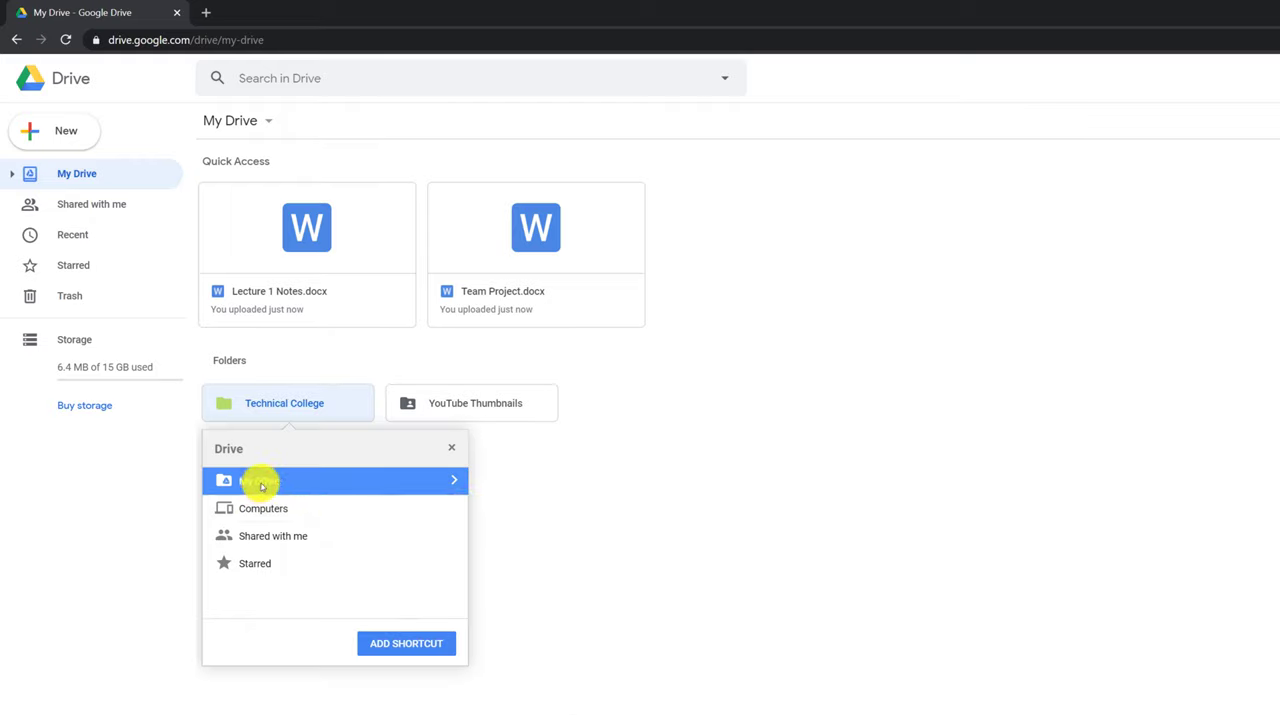
pyautogui.click(382, 645)
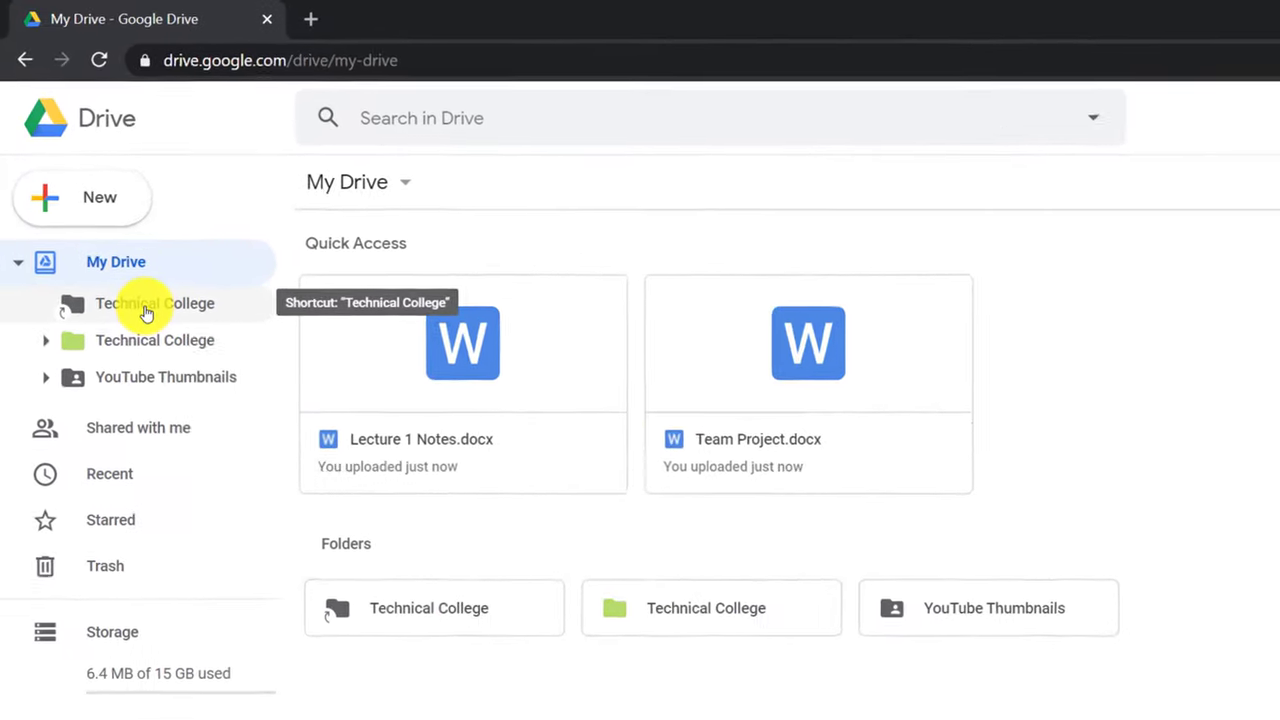
pyautogui.click(146, 313)
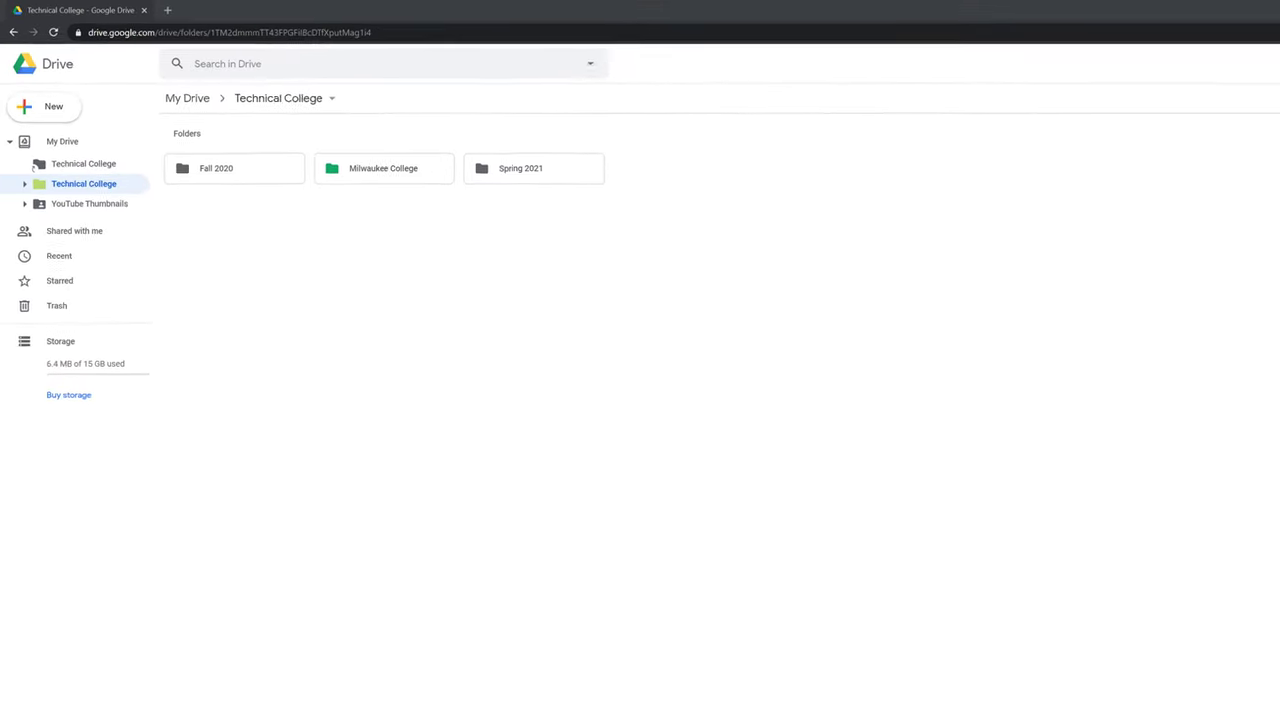
pyautogui.hotkey('alt', 'Left')
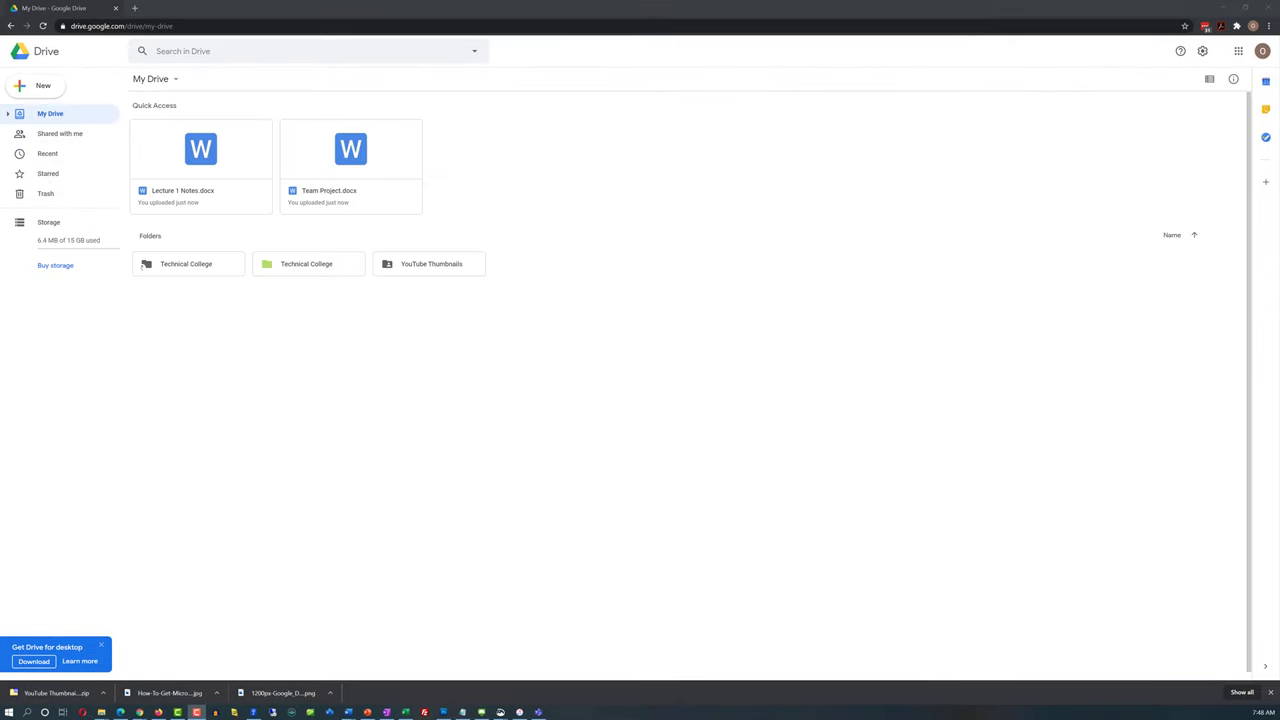
# Step: Add the original Technical College folder to Starred and open the Starred view
pyautogui.rightClick(320, 268)
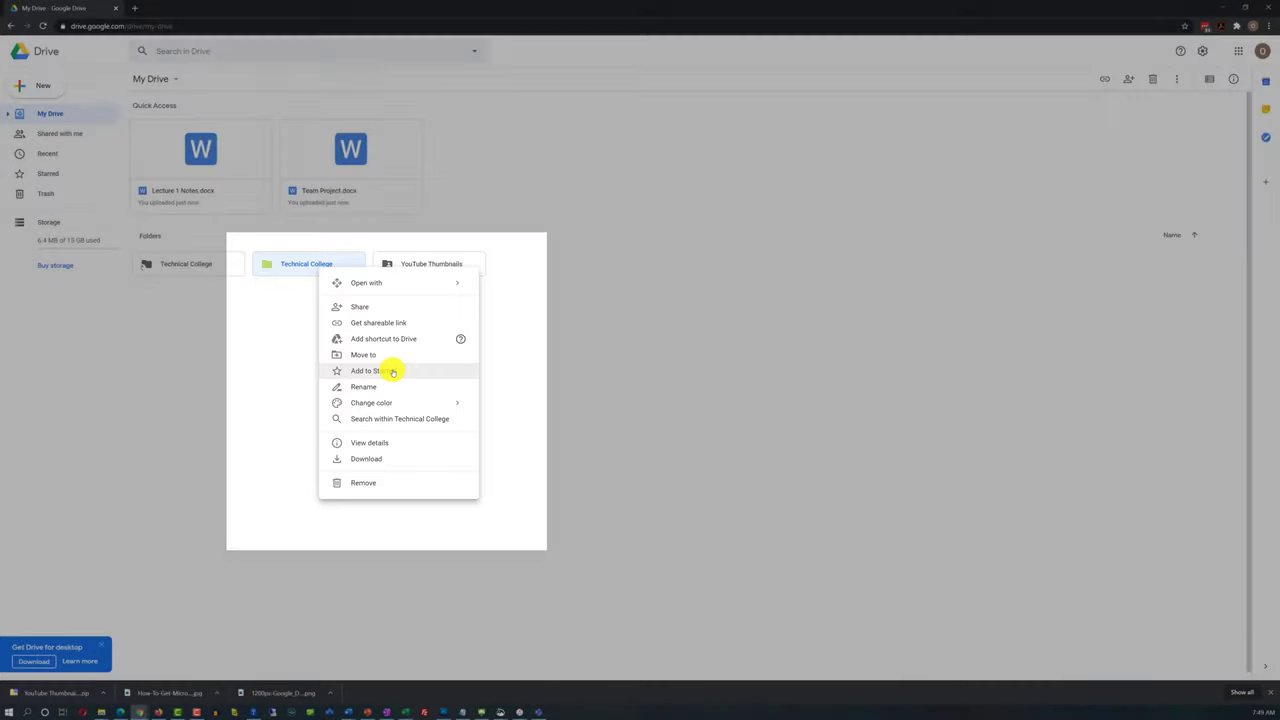
pyautogui.click(391, 372)
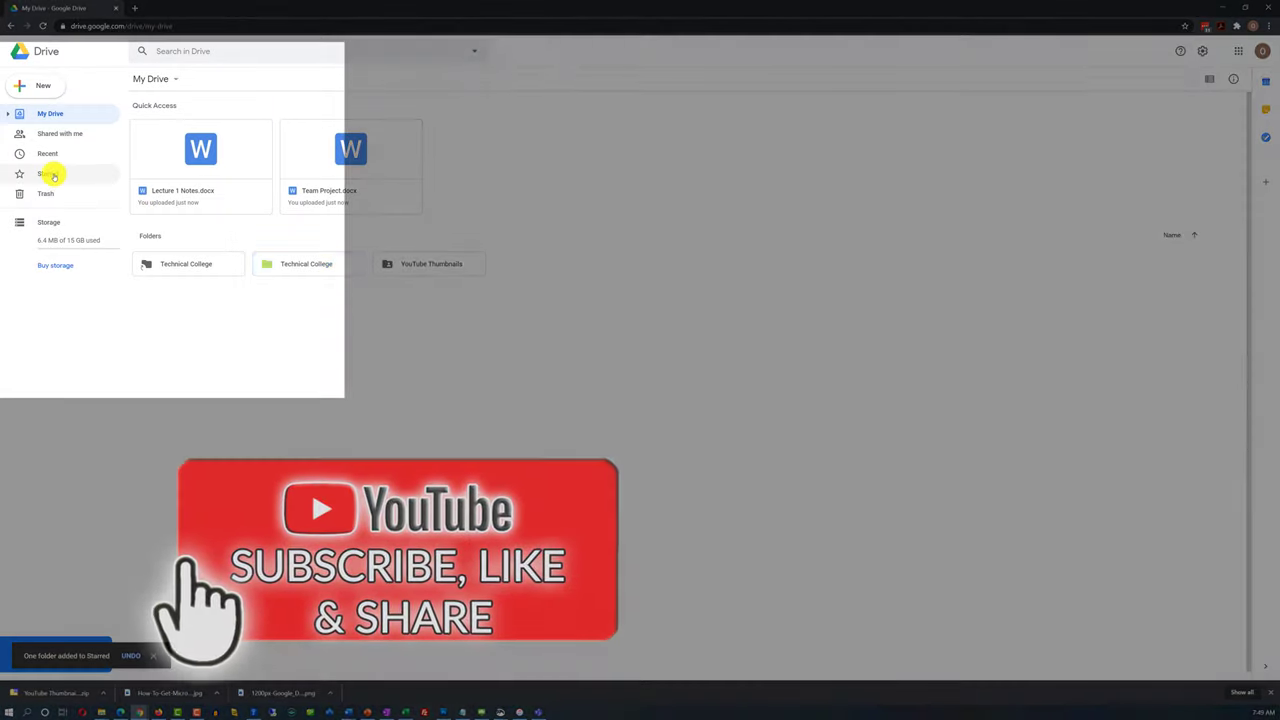
pyautogui.click(52, 175)
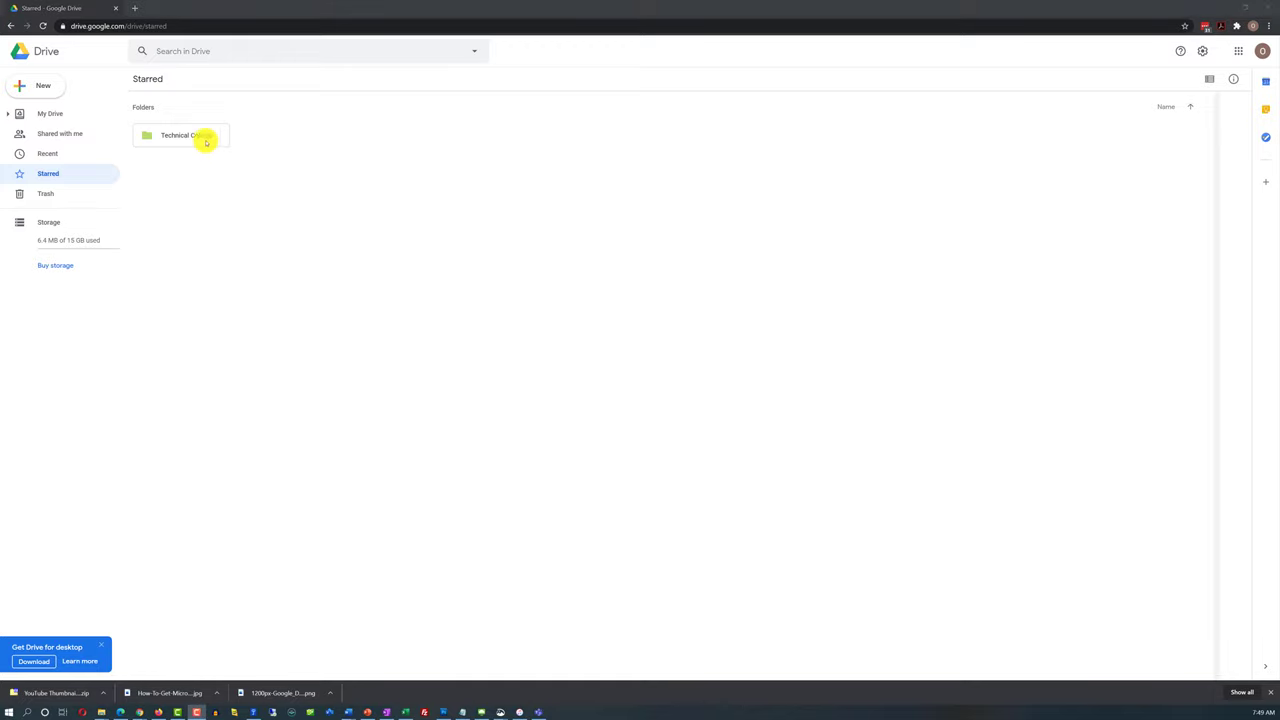
# Step: Select the Technical College folder in Starred and bring up its available actions
pyautogui.click(216, 137)
pyautogui.rightClick(216, 137)
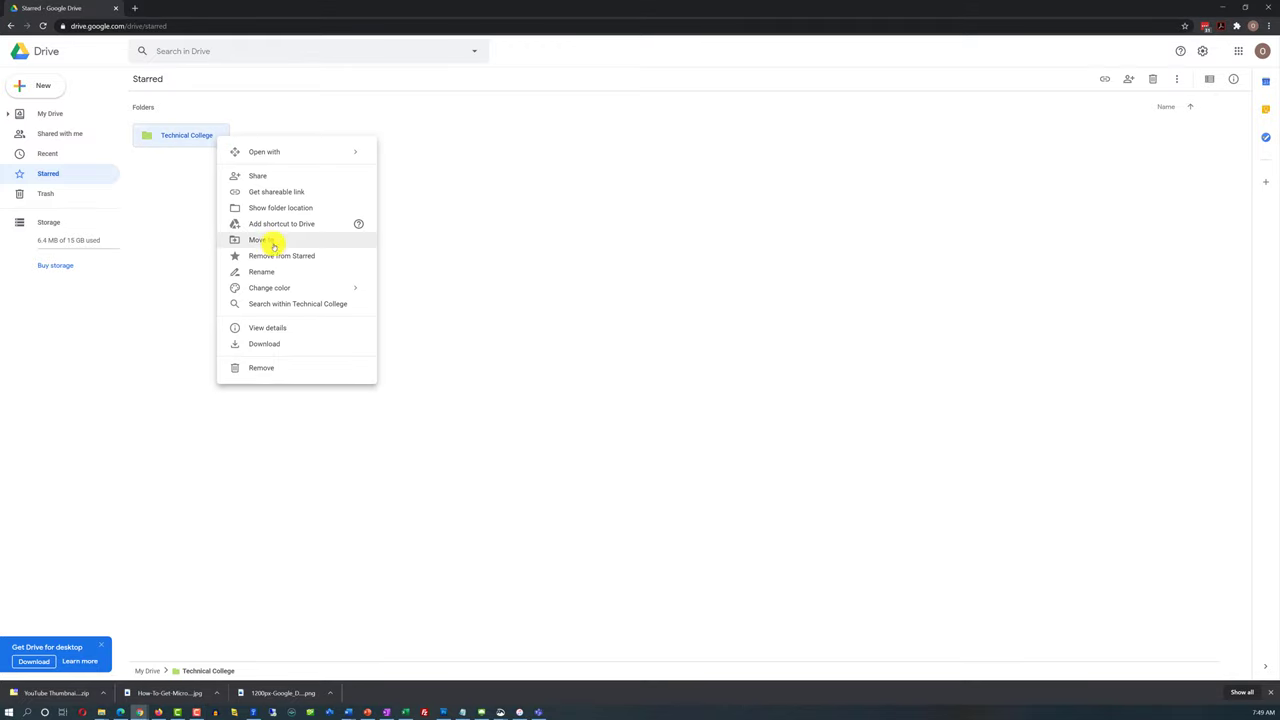